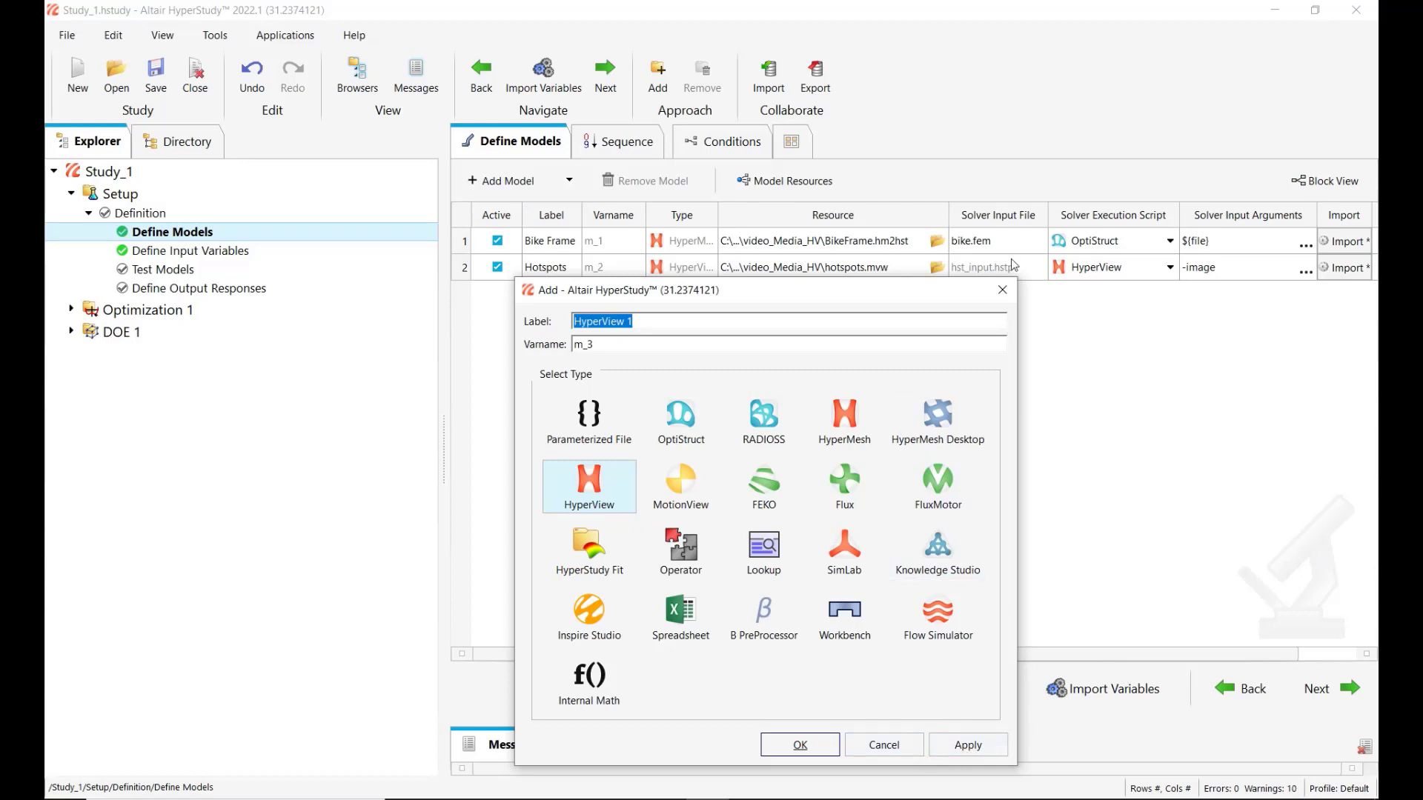
Create a Basic approach named Basic 1 with its definition set to Empty.
left_click(1005, 292)
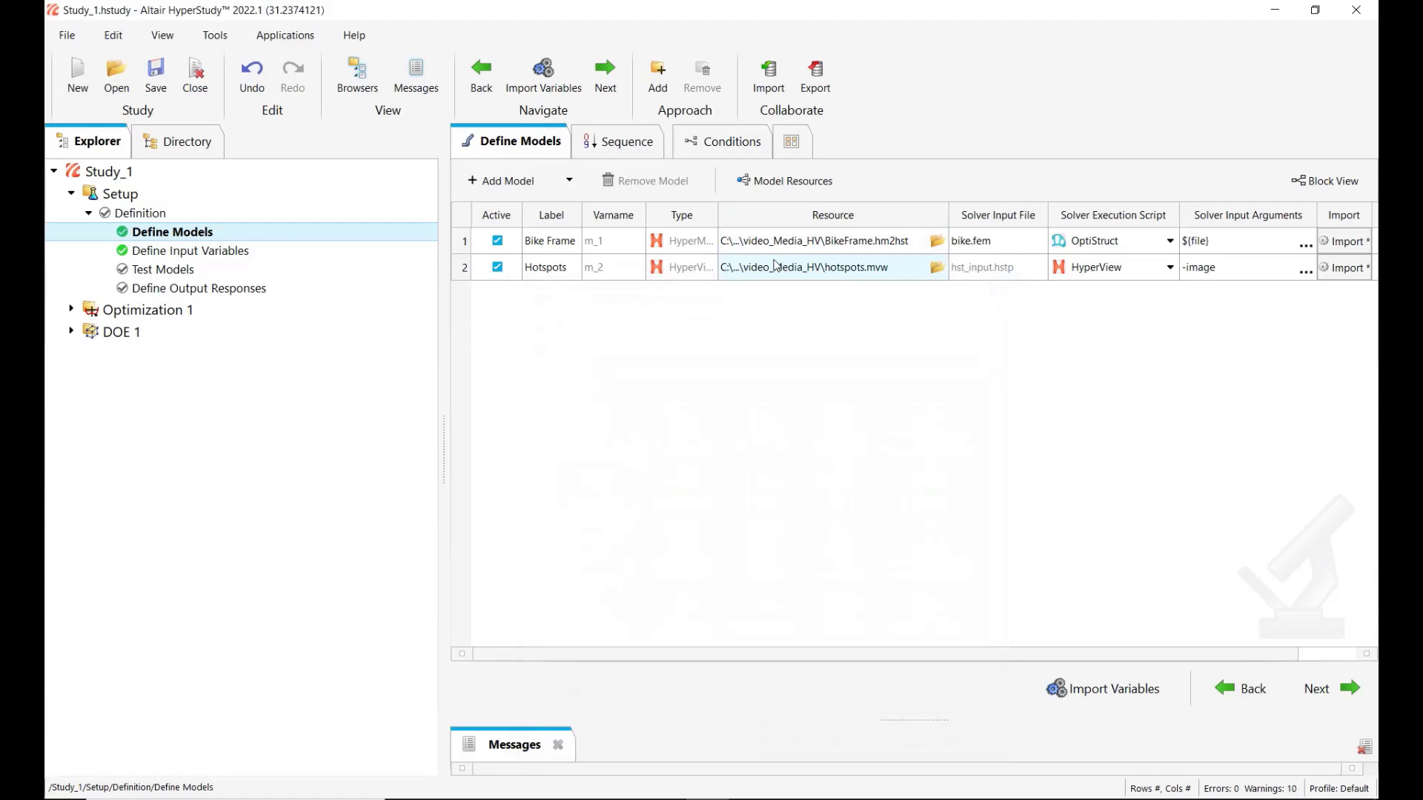
right_click(230, 459)
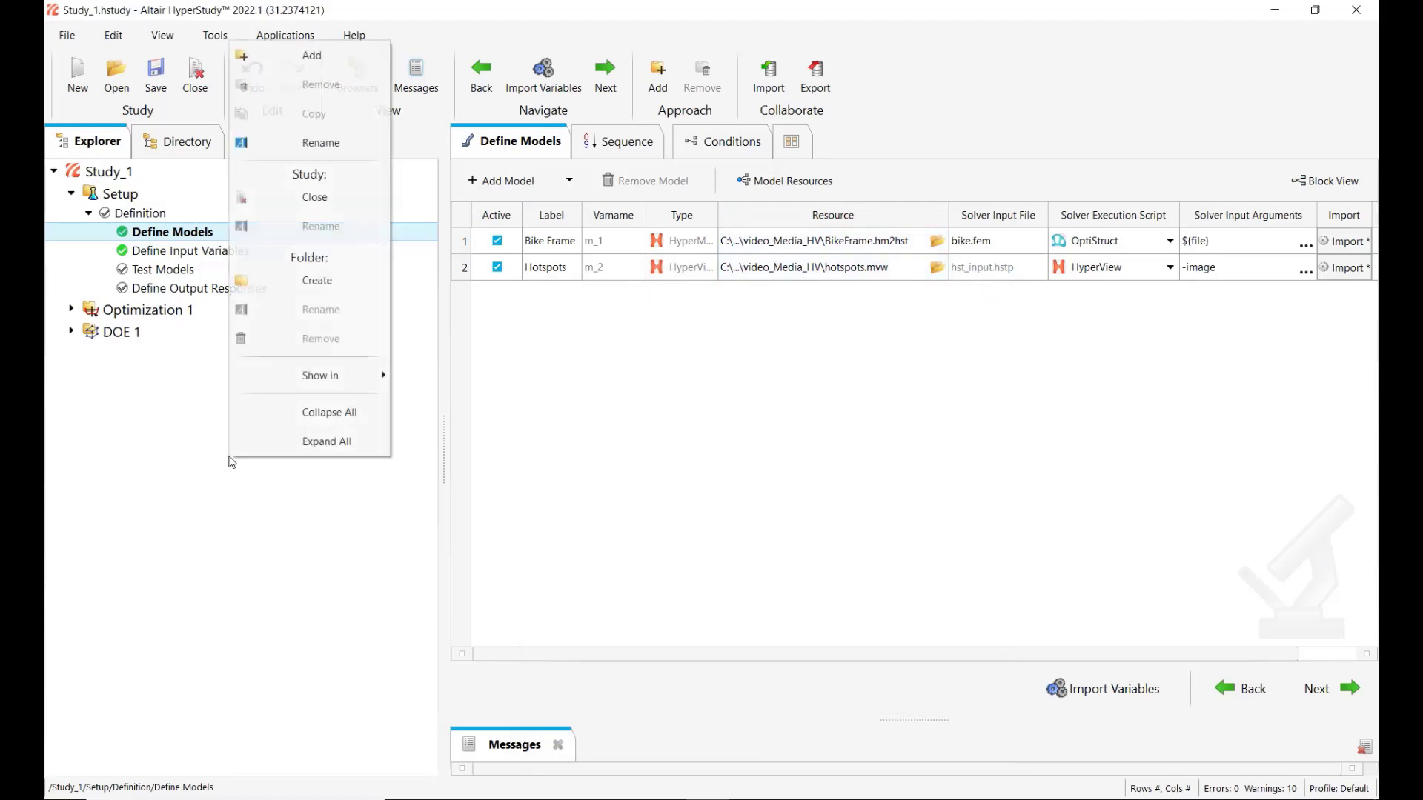
left_click(318, 56)
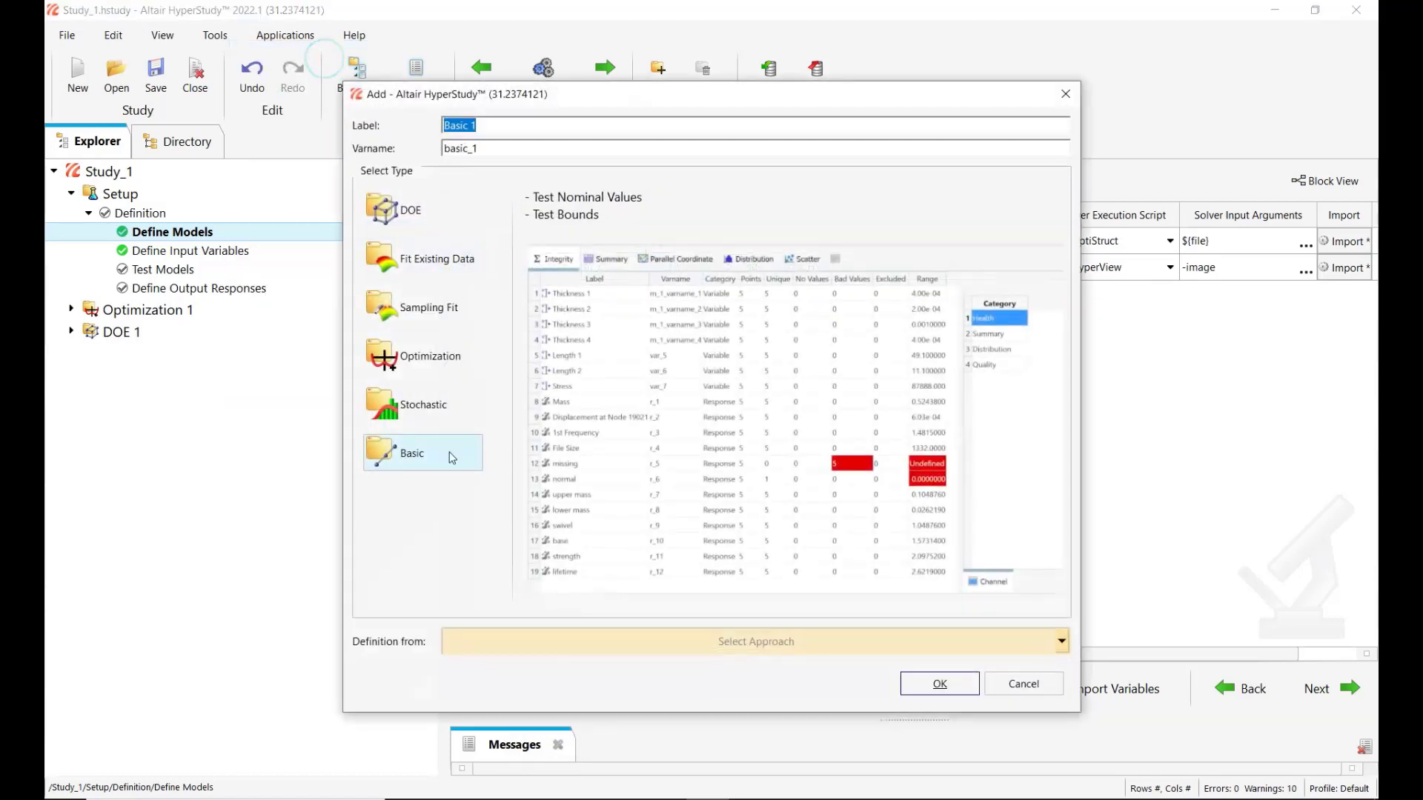
left_click(494, 642)
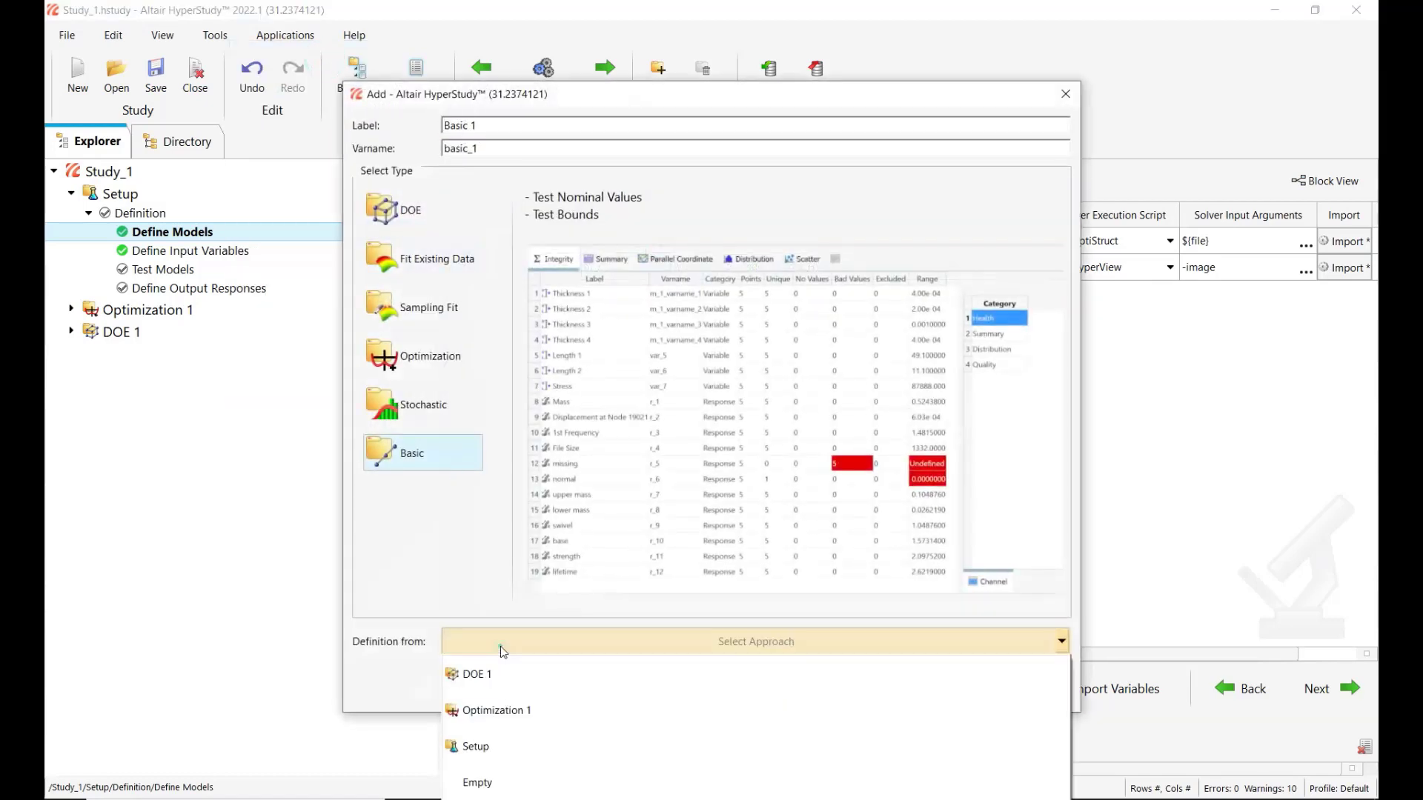
left_click(512, 787)
left_click(940, 684)
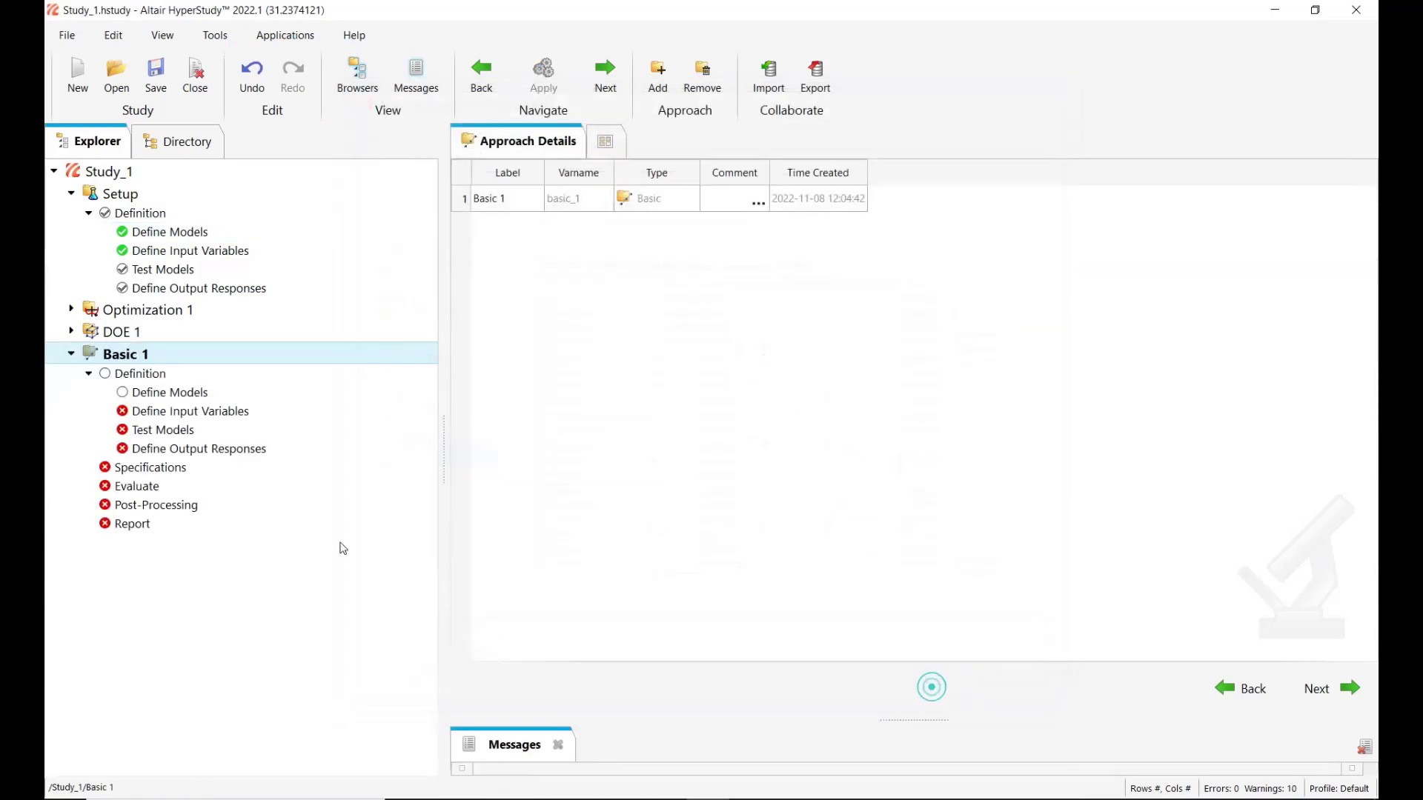
Add a HyperMesh model to Basic 1 using BikeFrame.hm2hst as its resource.
left_click(172, 395)
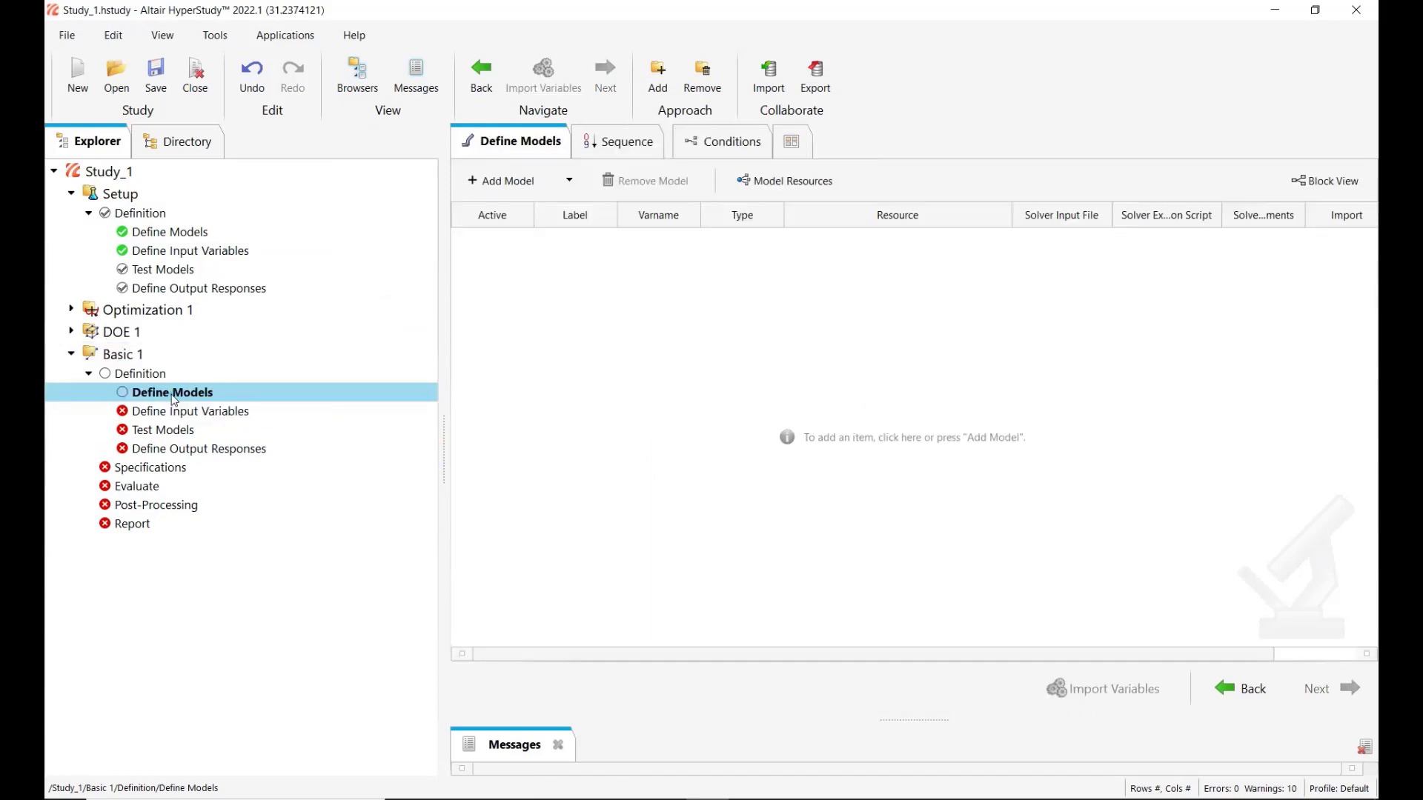
left_click(478, 182)
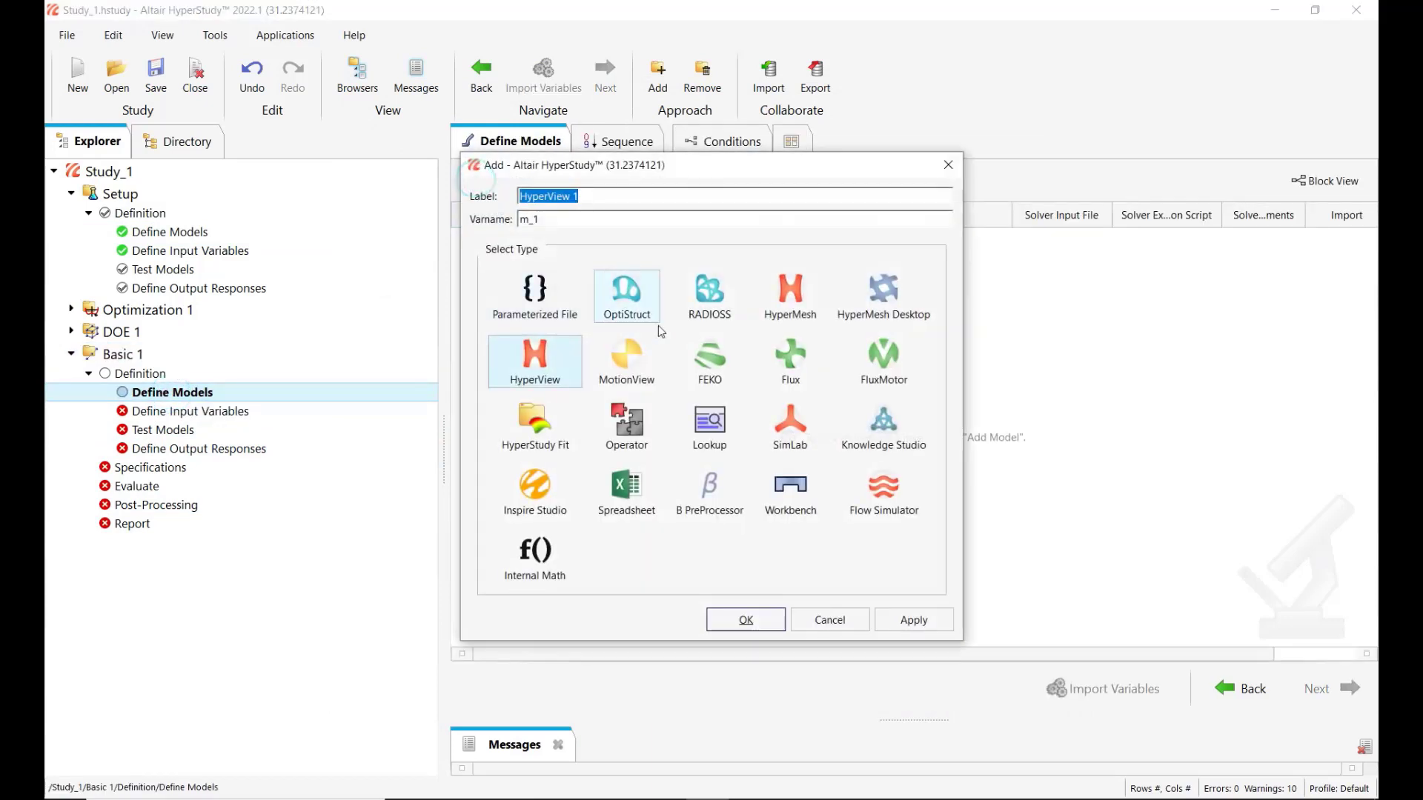
left_click(791, 297)
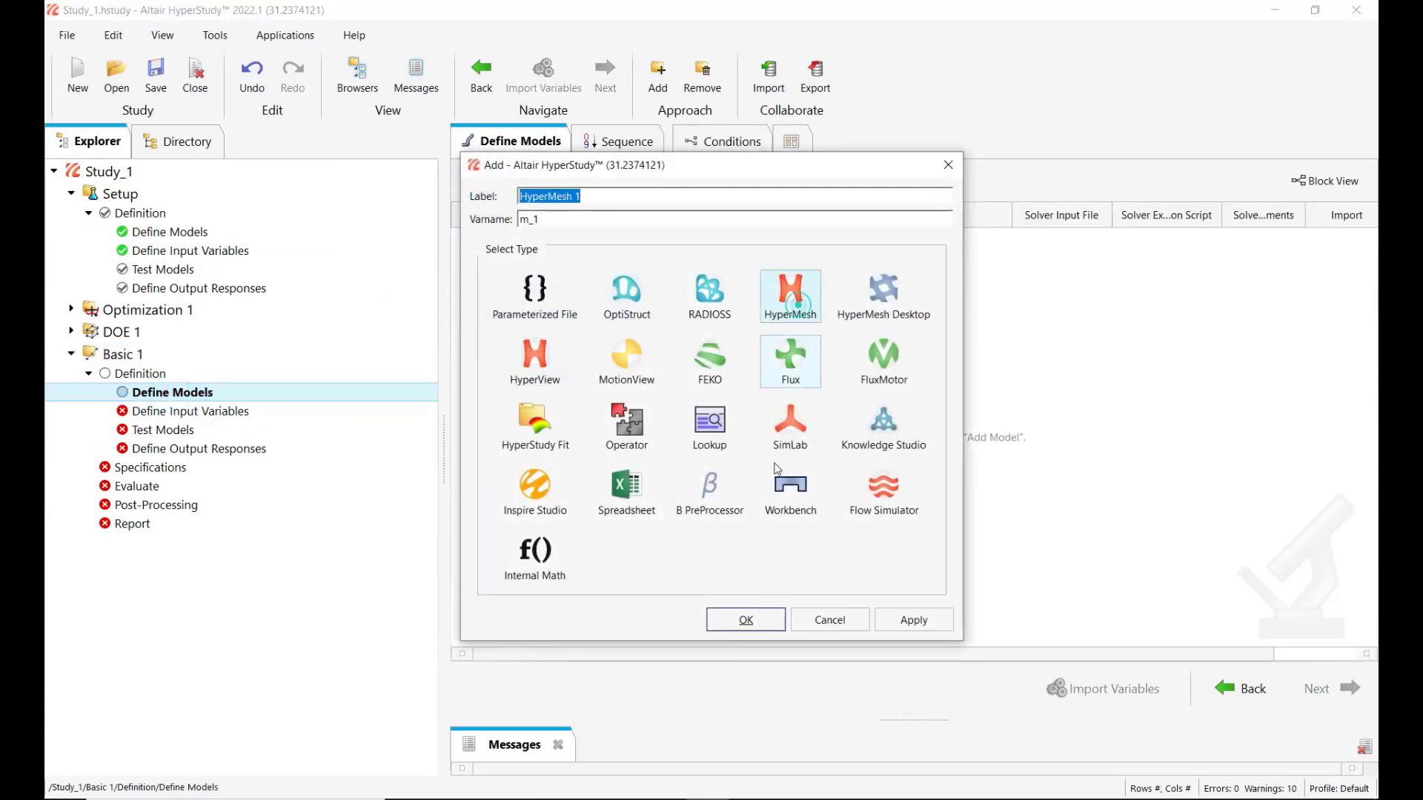
left_click(747, 621)
left_click(1020, 242)
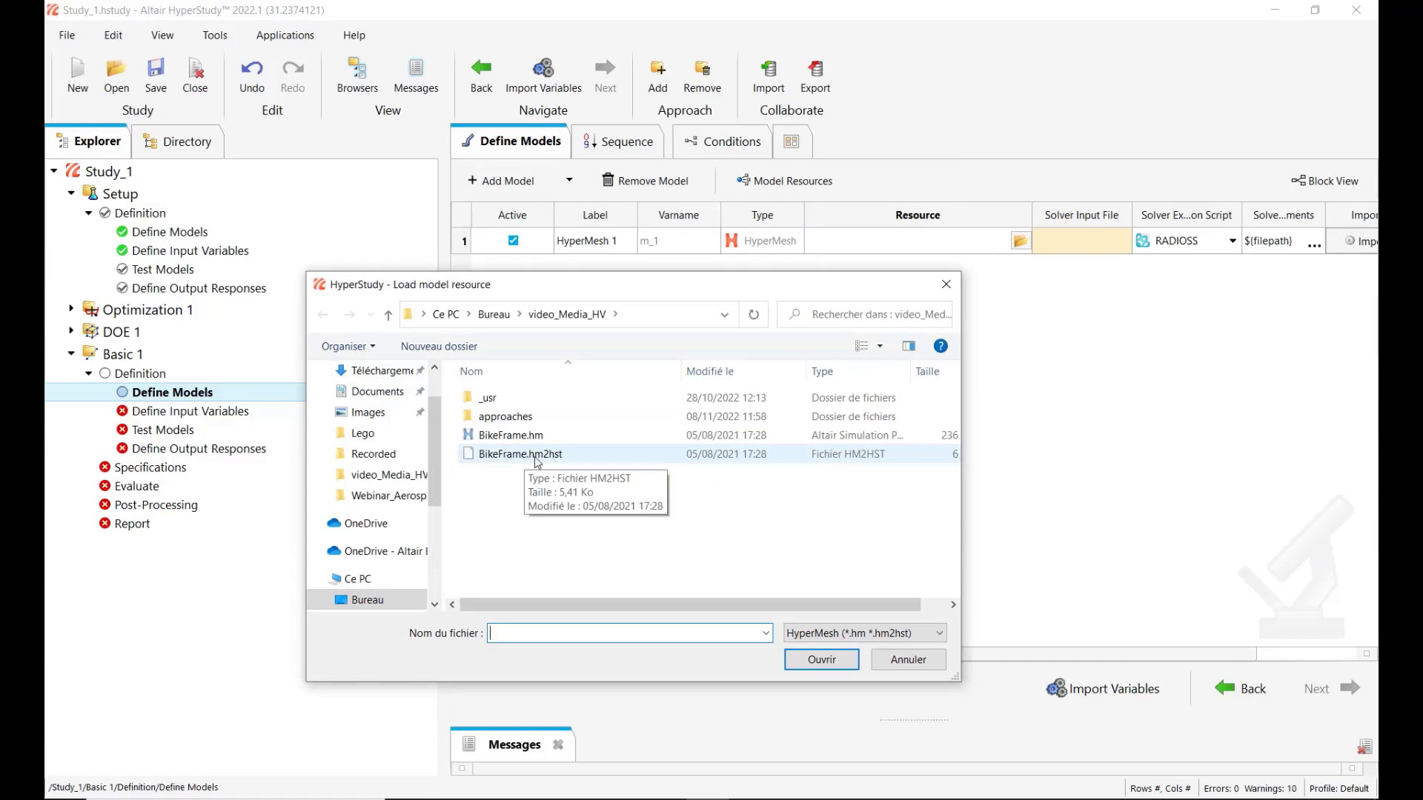
left_click(539, 457)
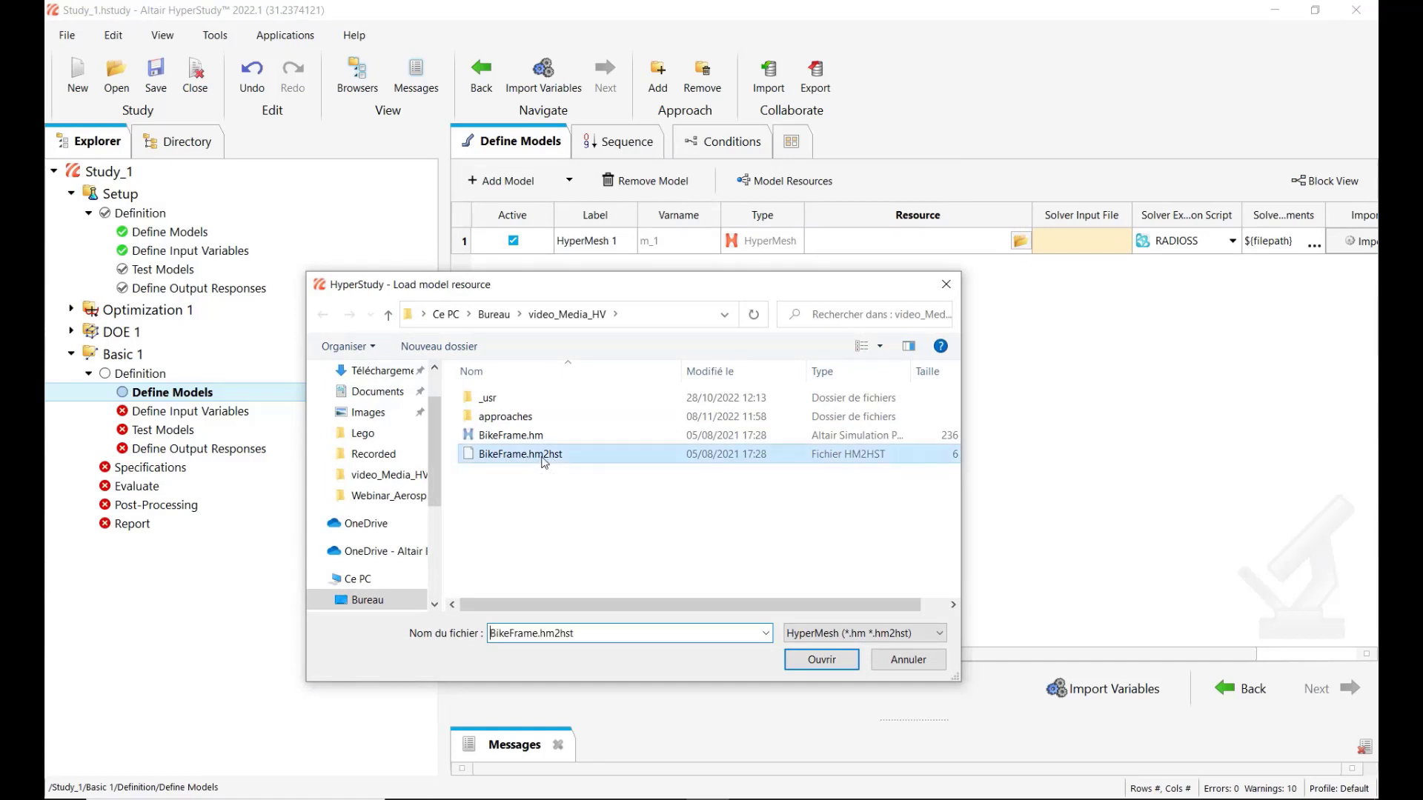
left_click(830, 659)
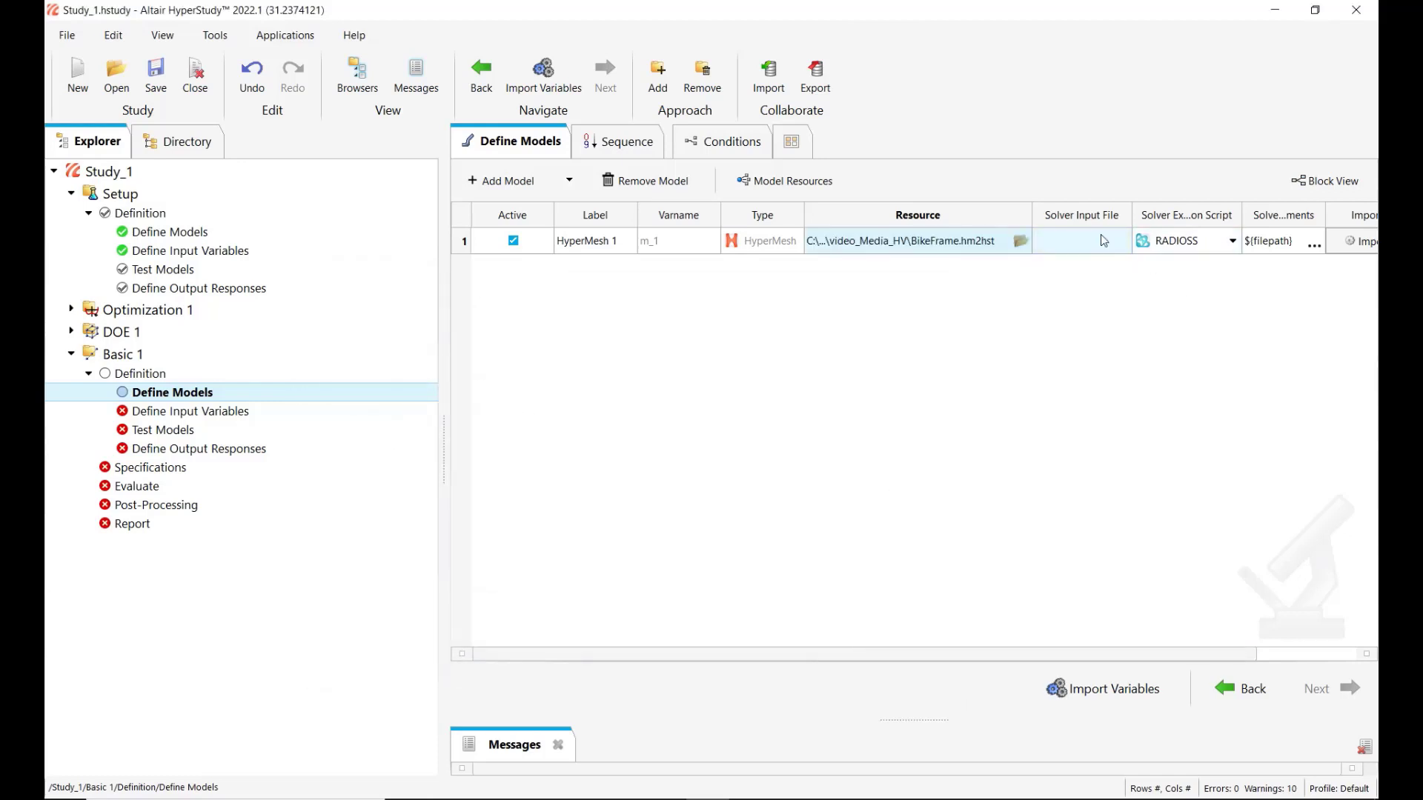
Set solver input to bike.fem with the OptiStruct script and import the seven thickness variables.
left_click(1098, 237)
type("bike")
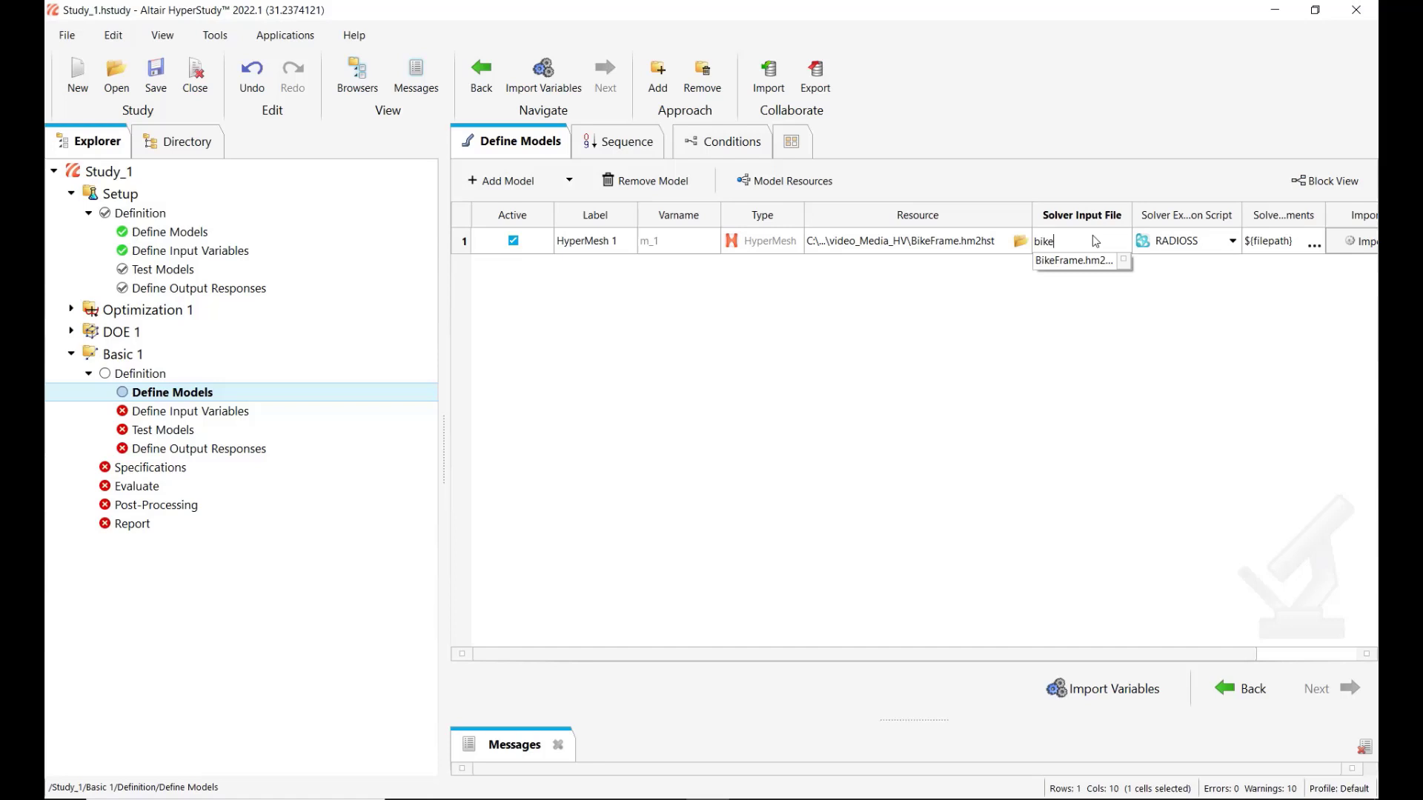
type(".fem")
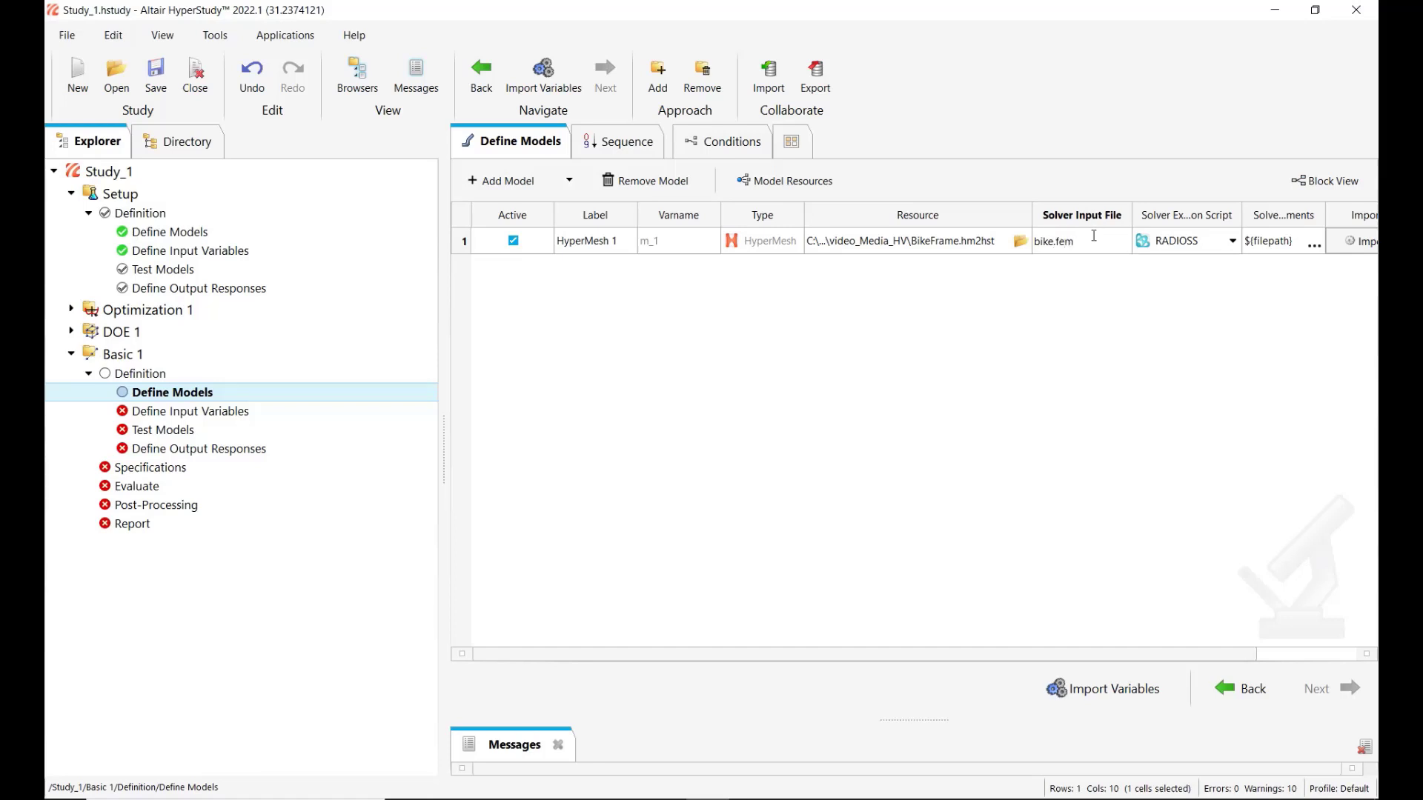
left_click(1134, 417)
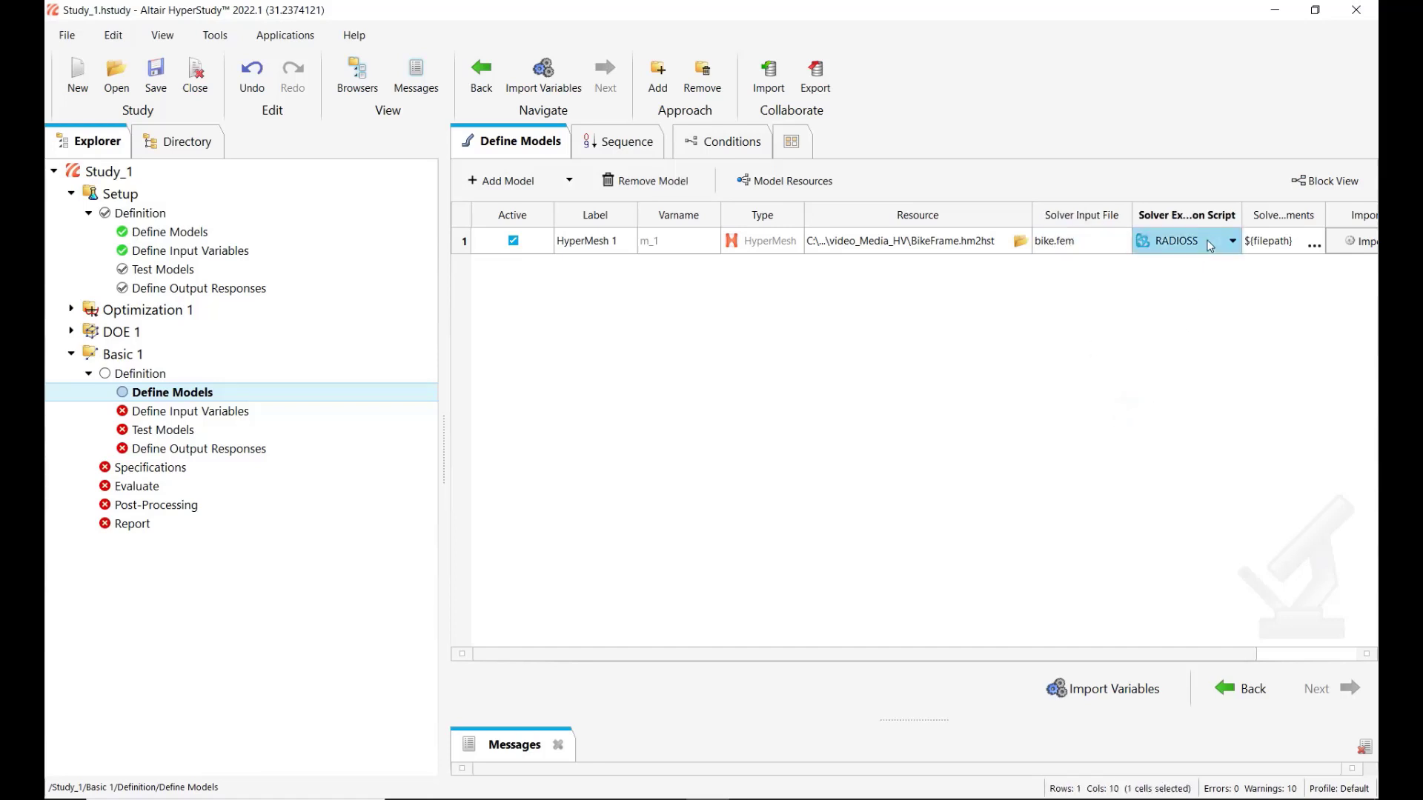
left_click(1208, 241)
left_click(1189, 313)
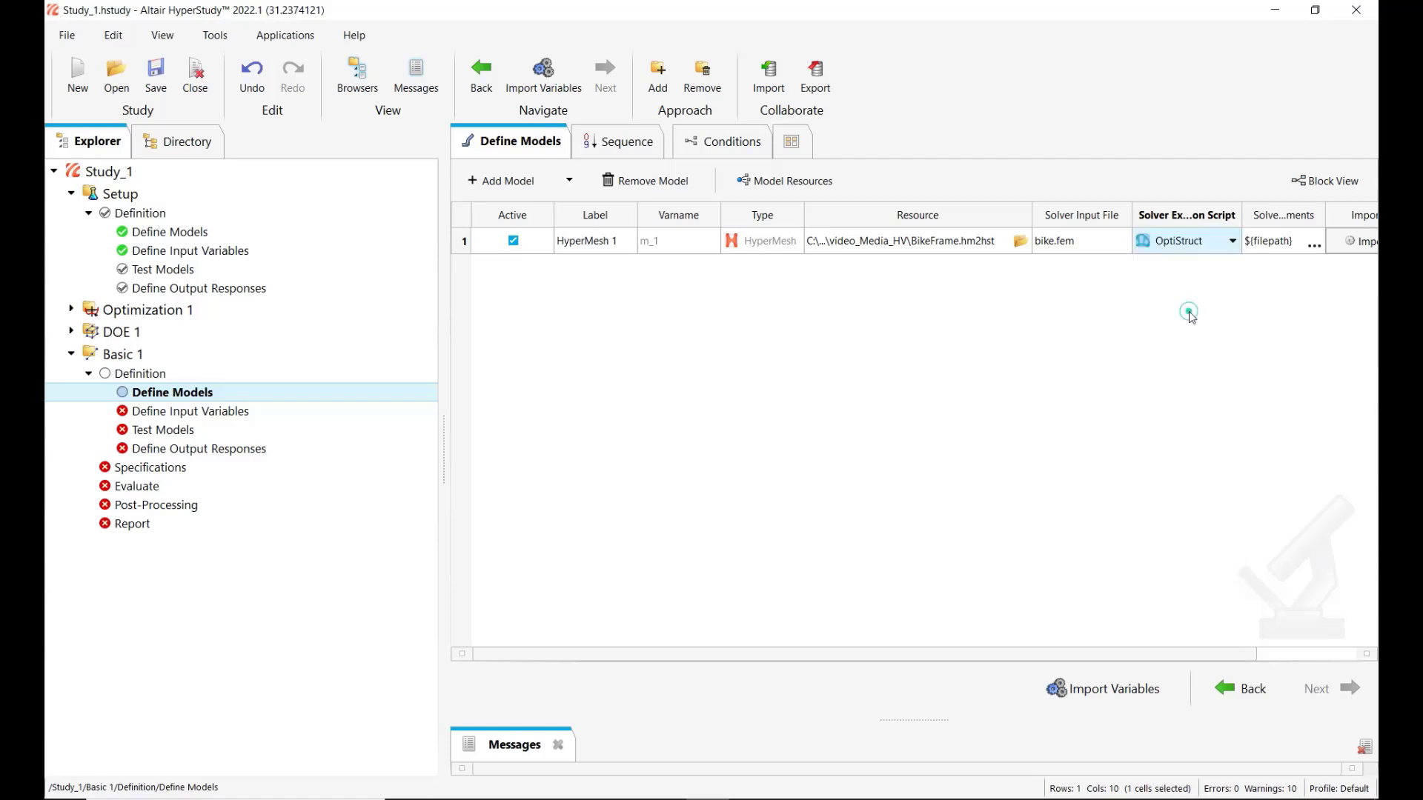
left_click(1108, 689)
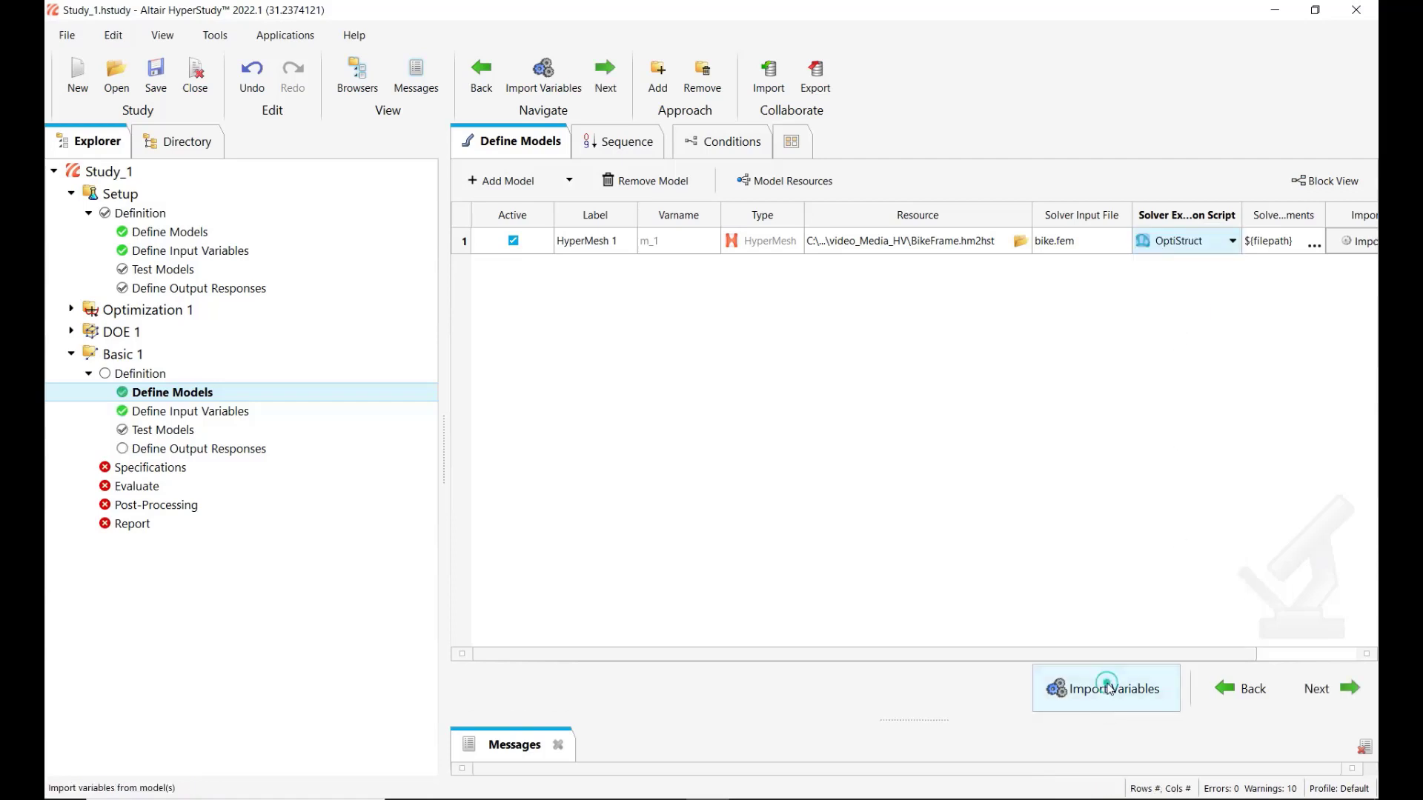
left_click(1343, 689)
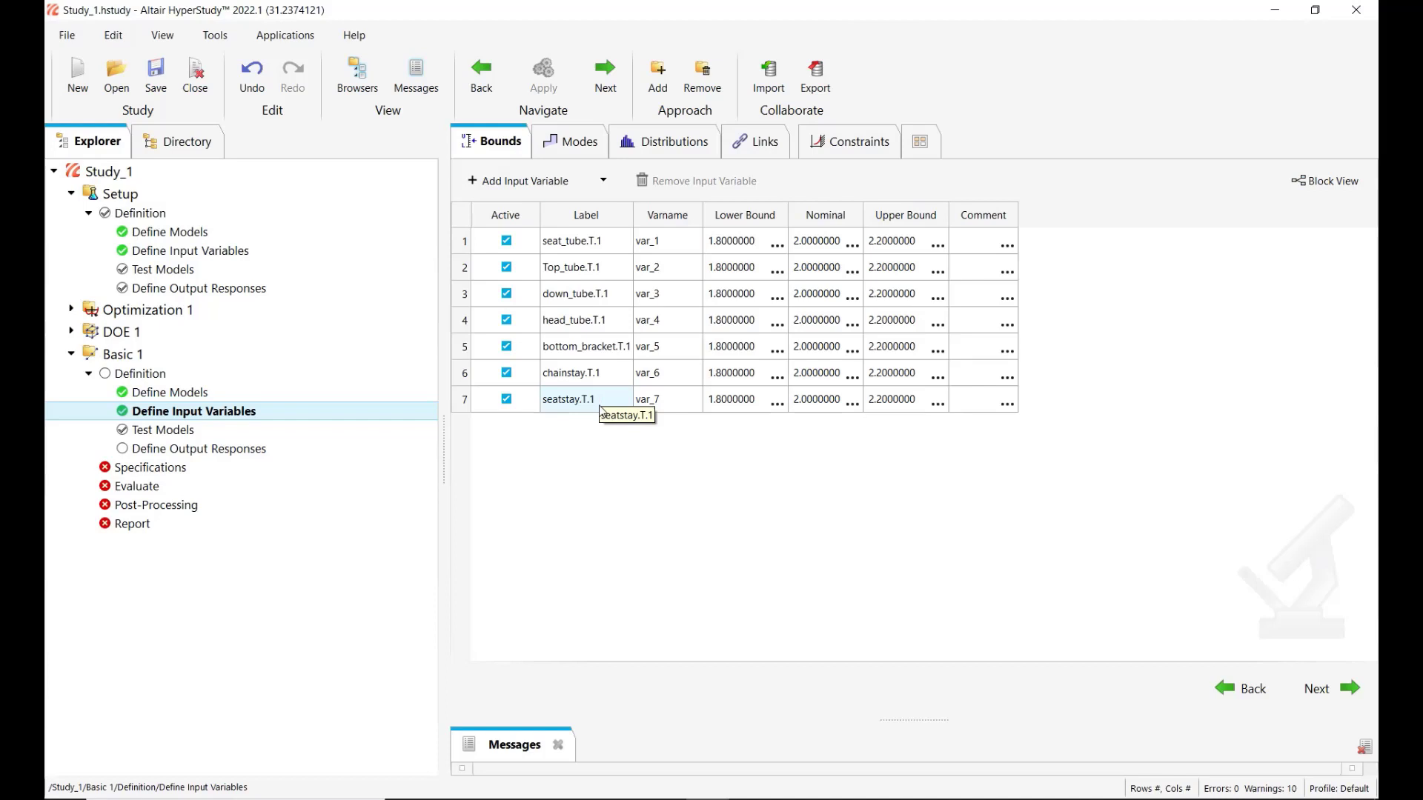
Run the Basic 1 model test, then inspect the output files in basic_1-def/run__00001/m_1.
left_click(1351, 688)
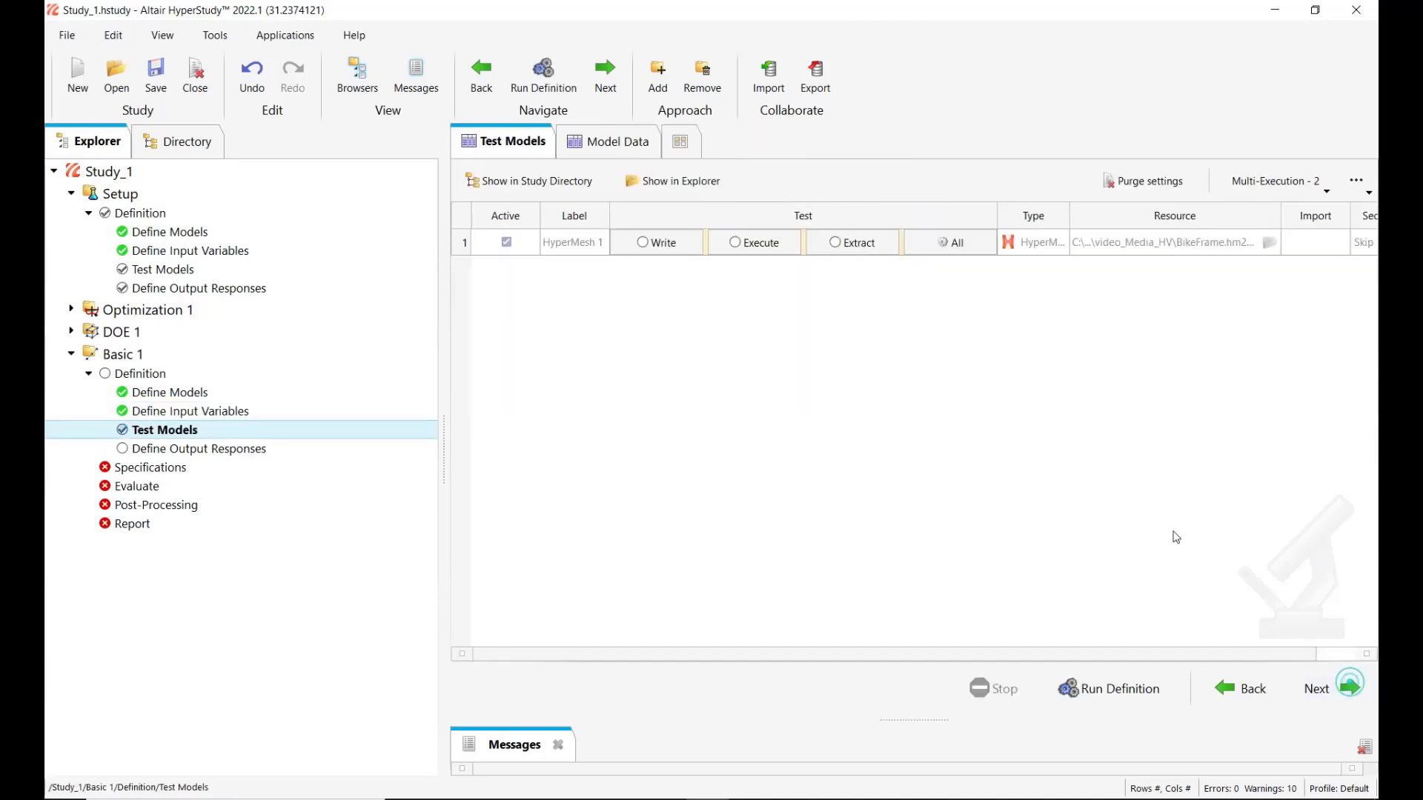
left_click(1086, 693)
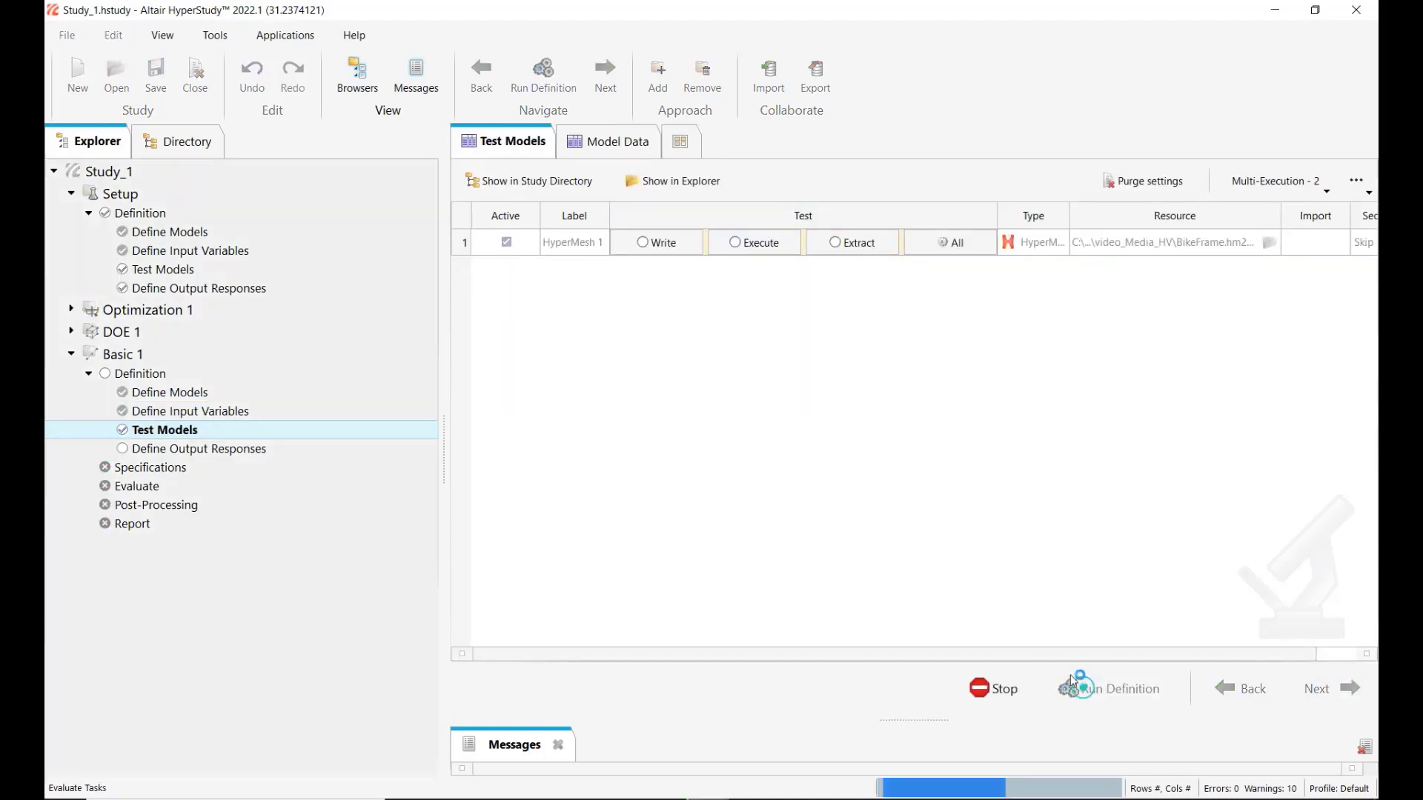
left_click(171, 144)
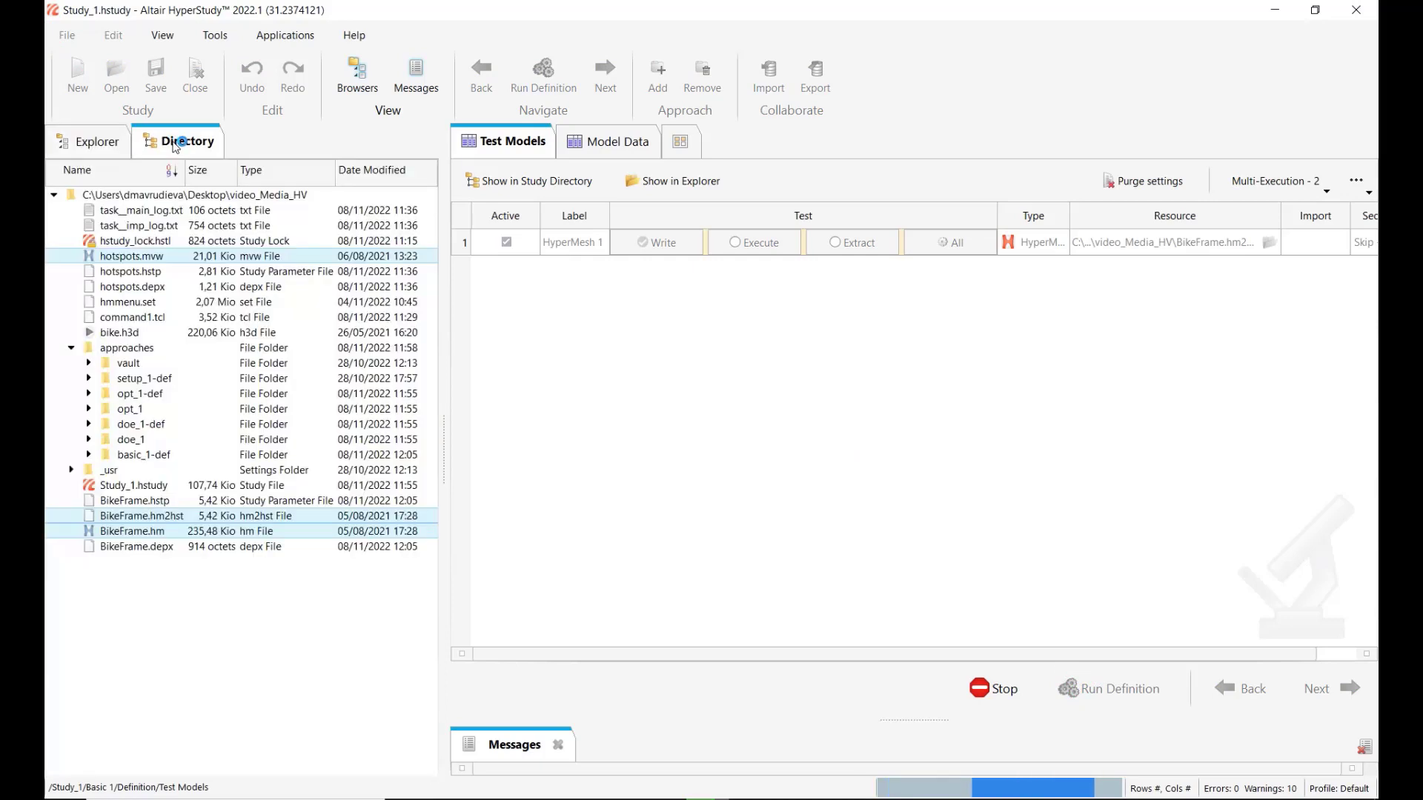
left_click(88, 454)
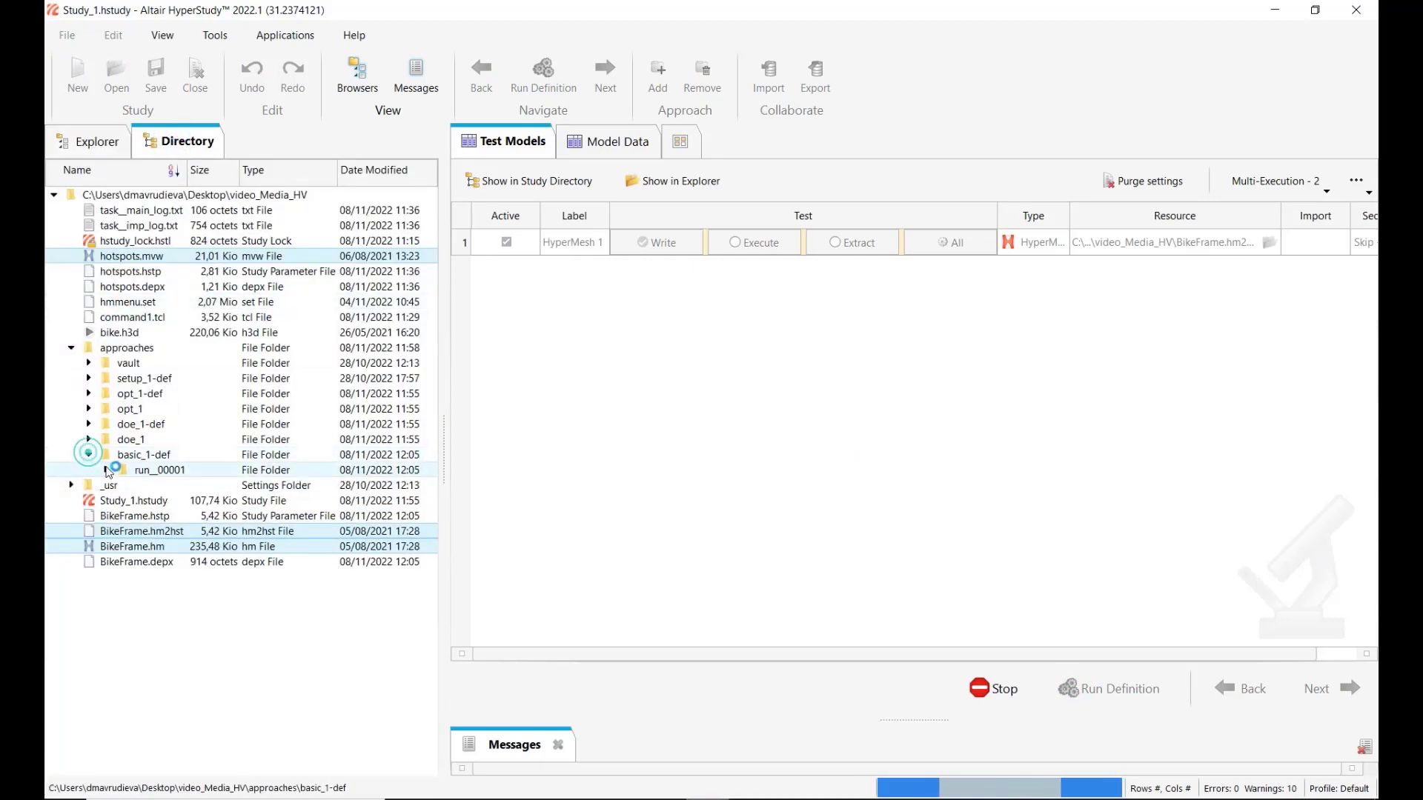
left_click(106, 470)
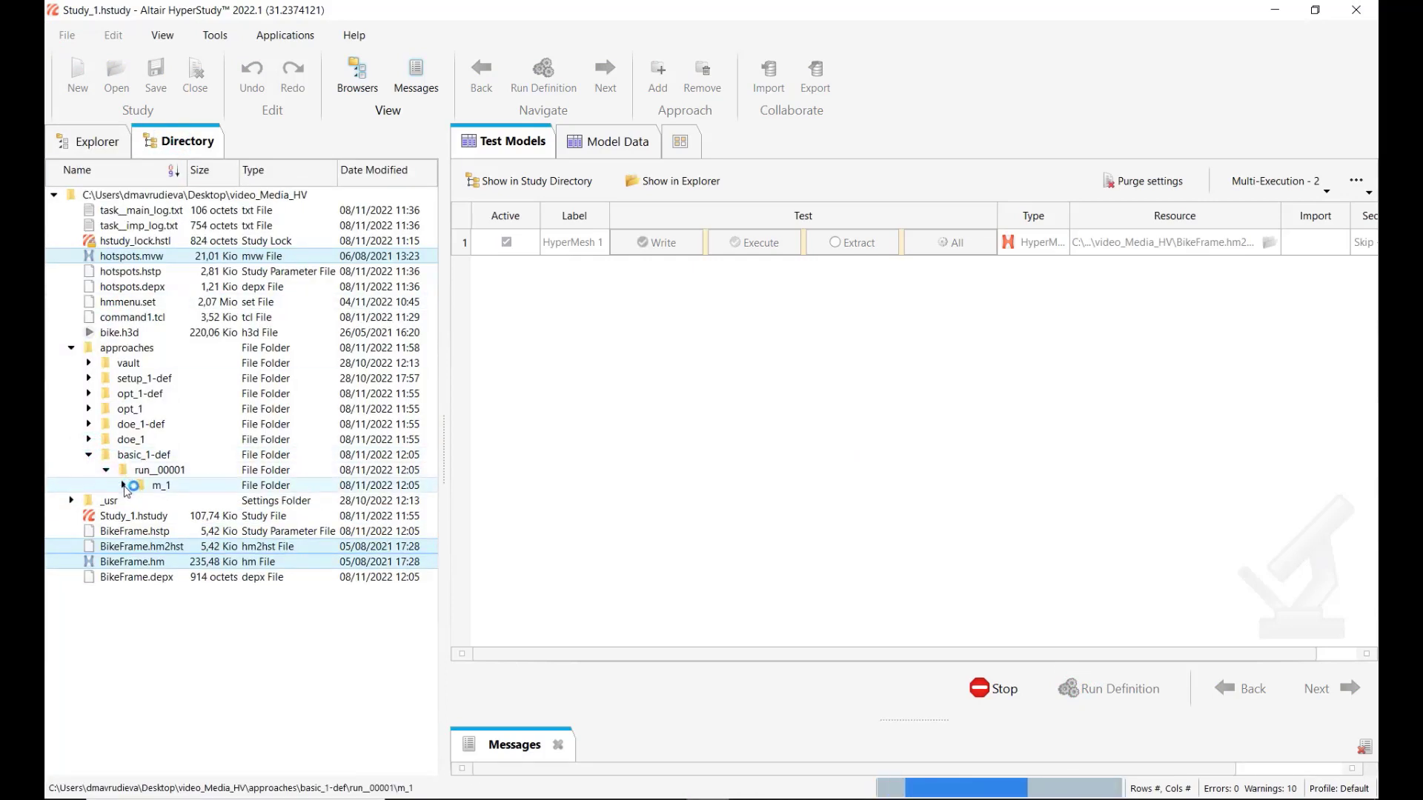
left_click(123, 486)
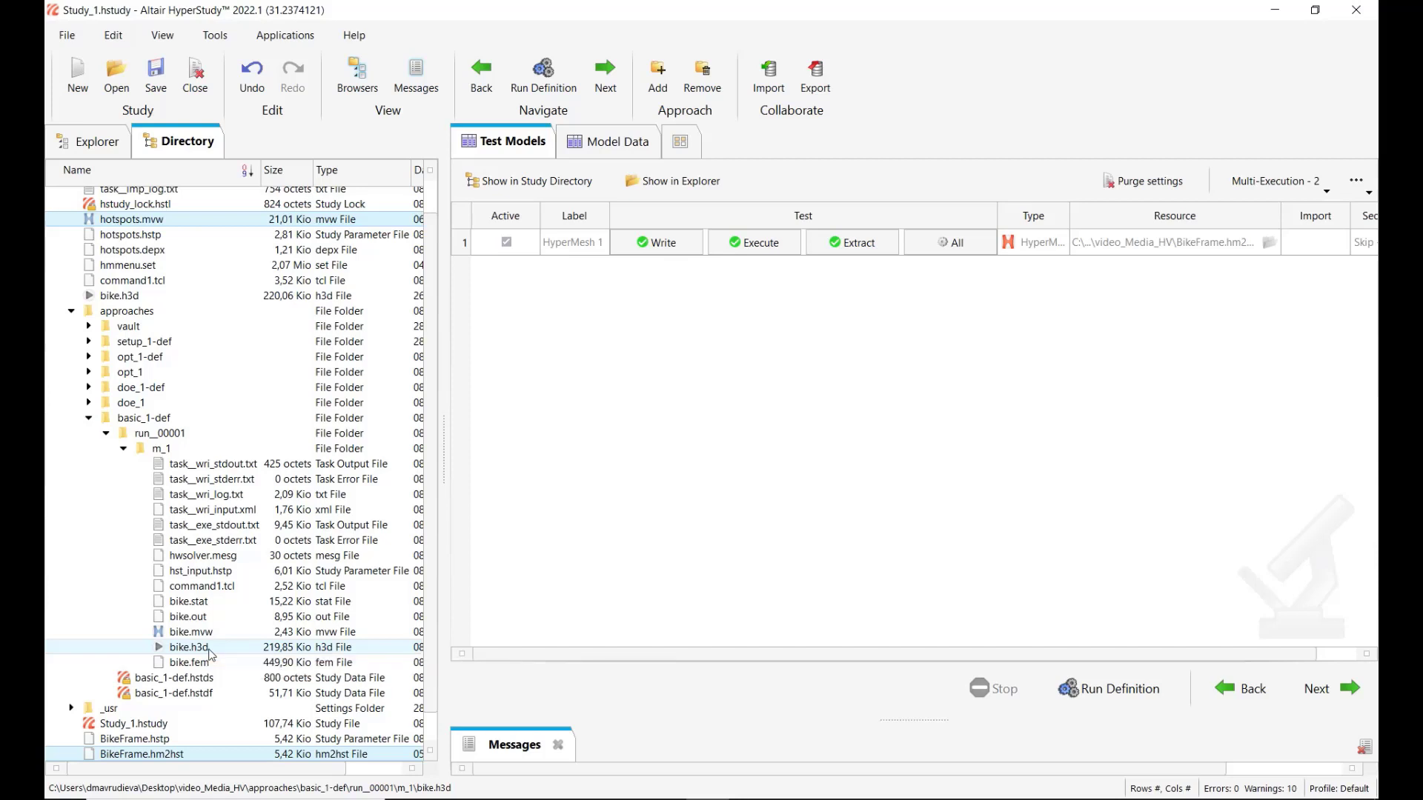
left_click(98, 141)
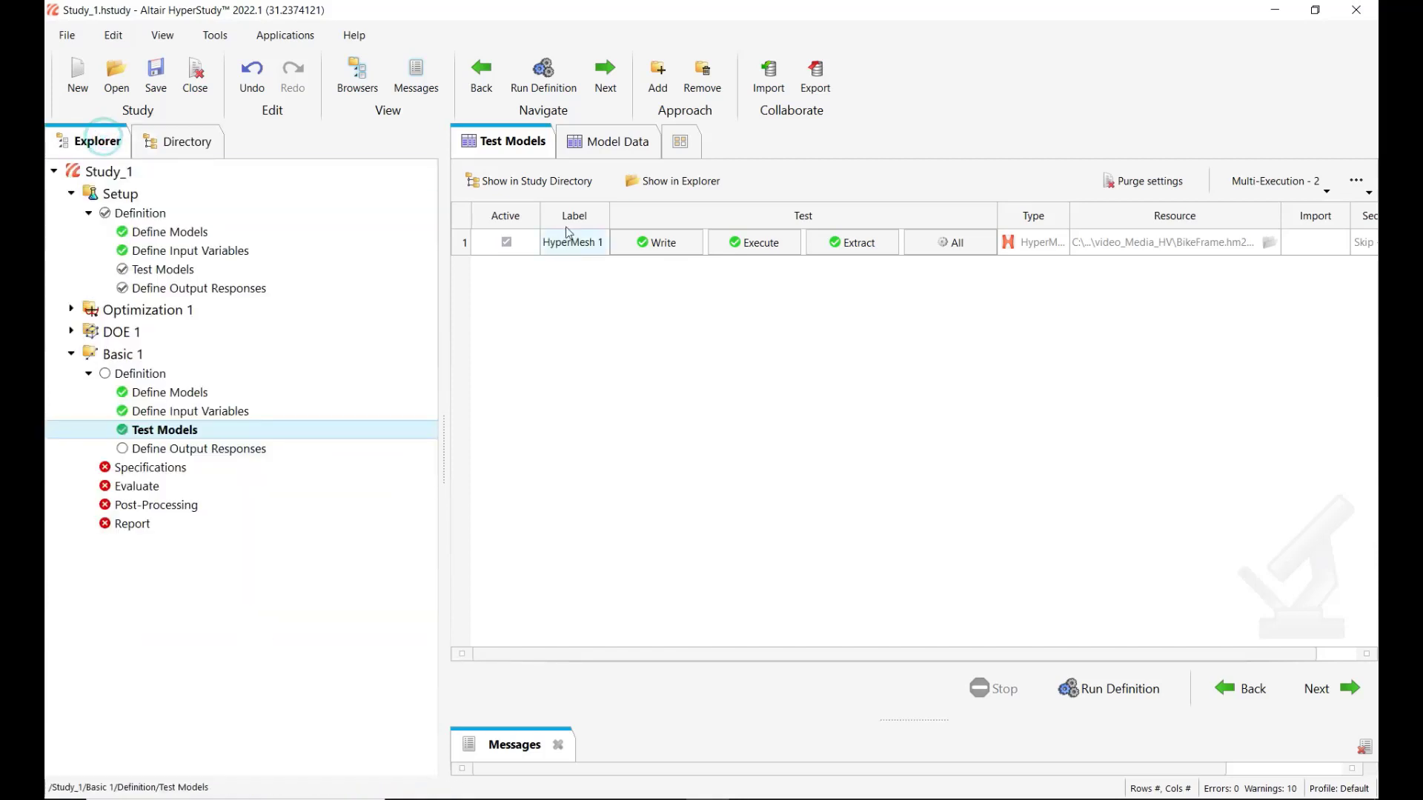
Add a HyperView 1 model to Basic 1 with hotspots.mvw as its resource.
left_click(182, 392)
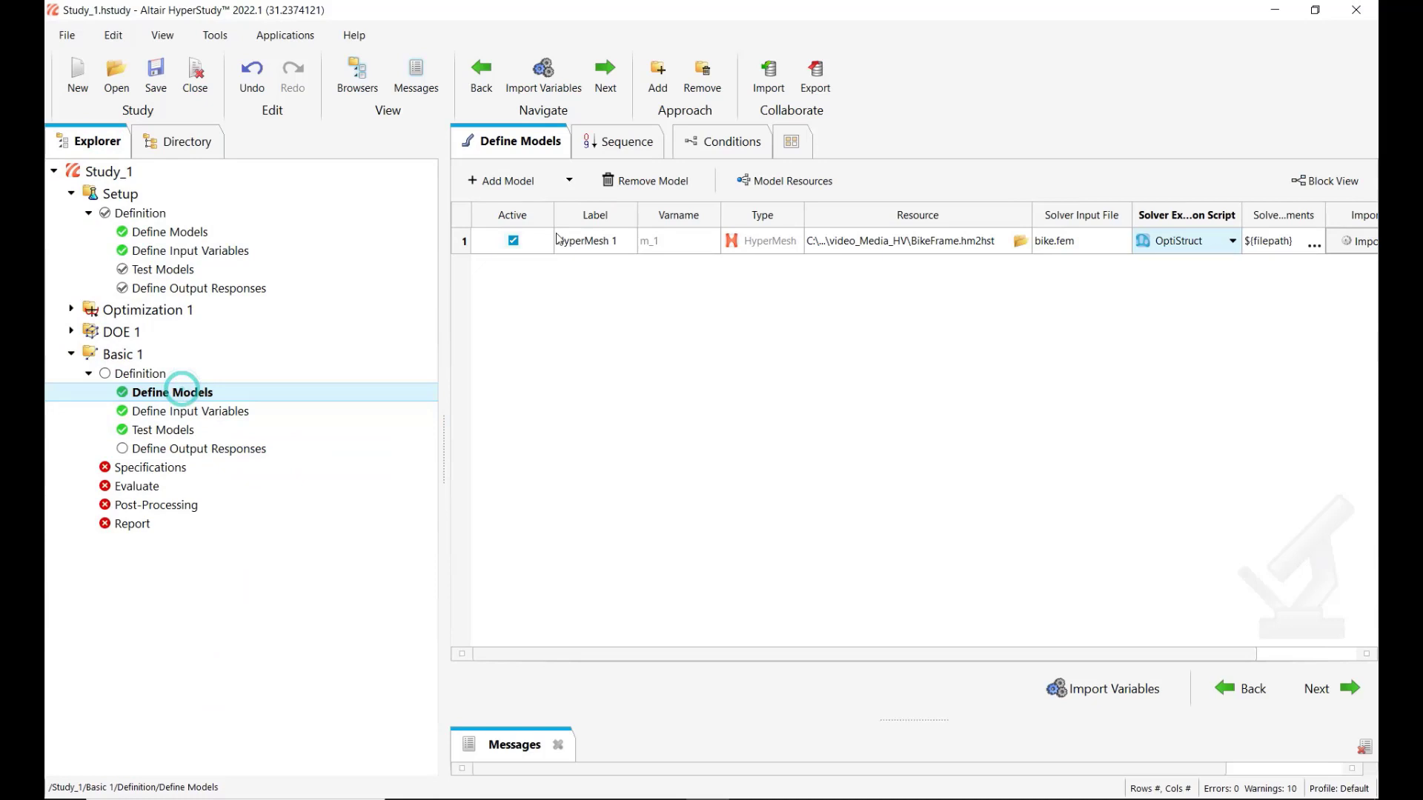
left_click(483, 182)
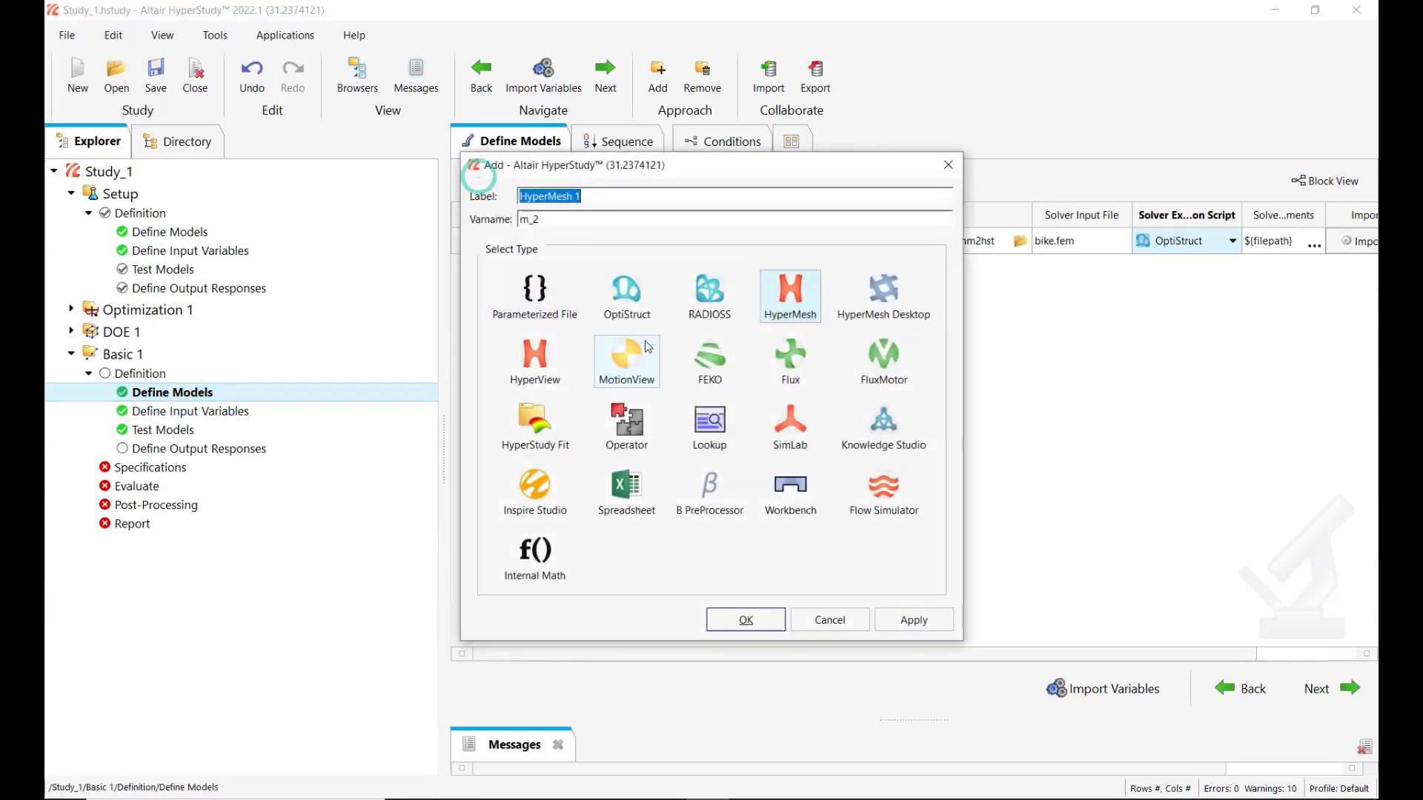
left_click(527, 361)
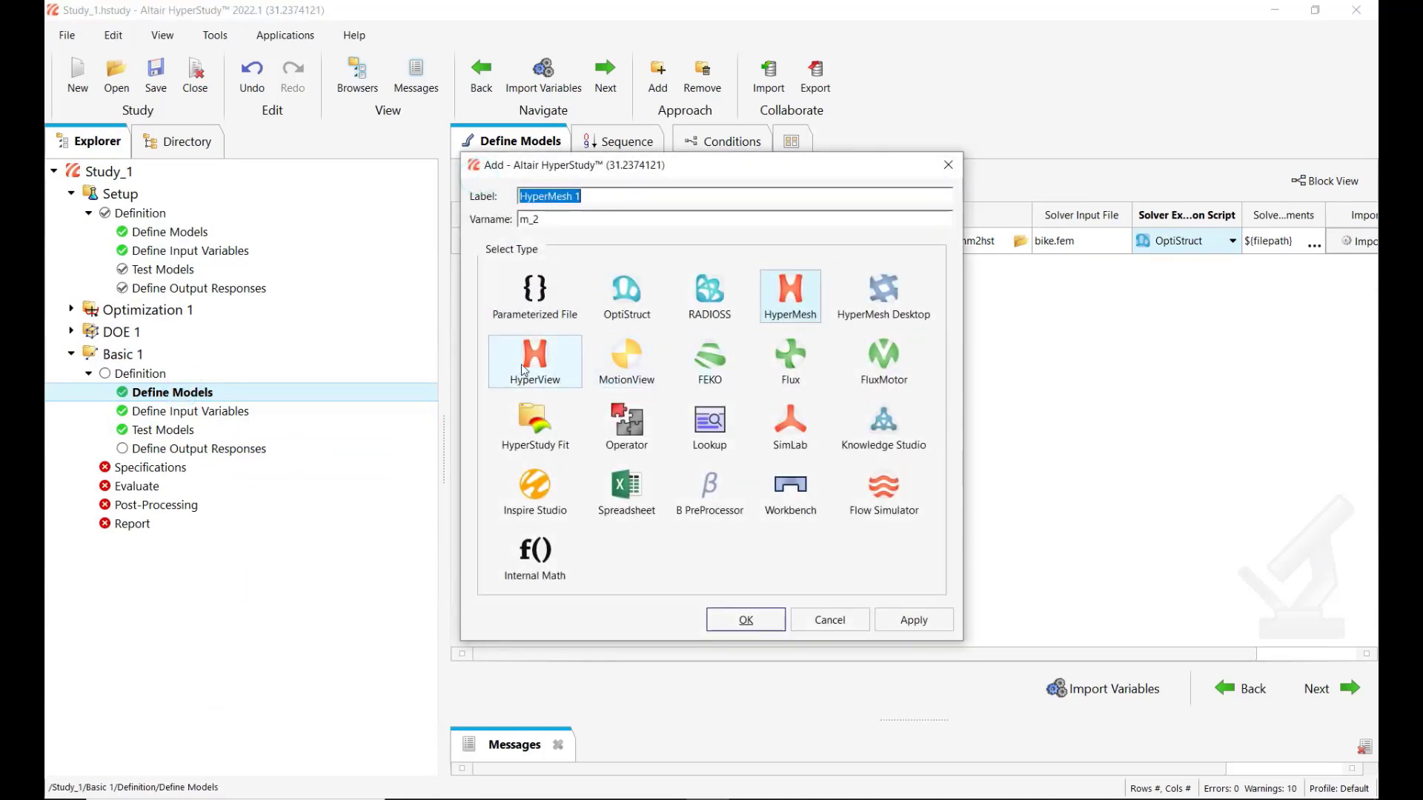
left_click(764, 623)
left_click(1021, 268)
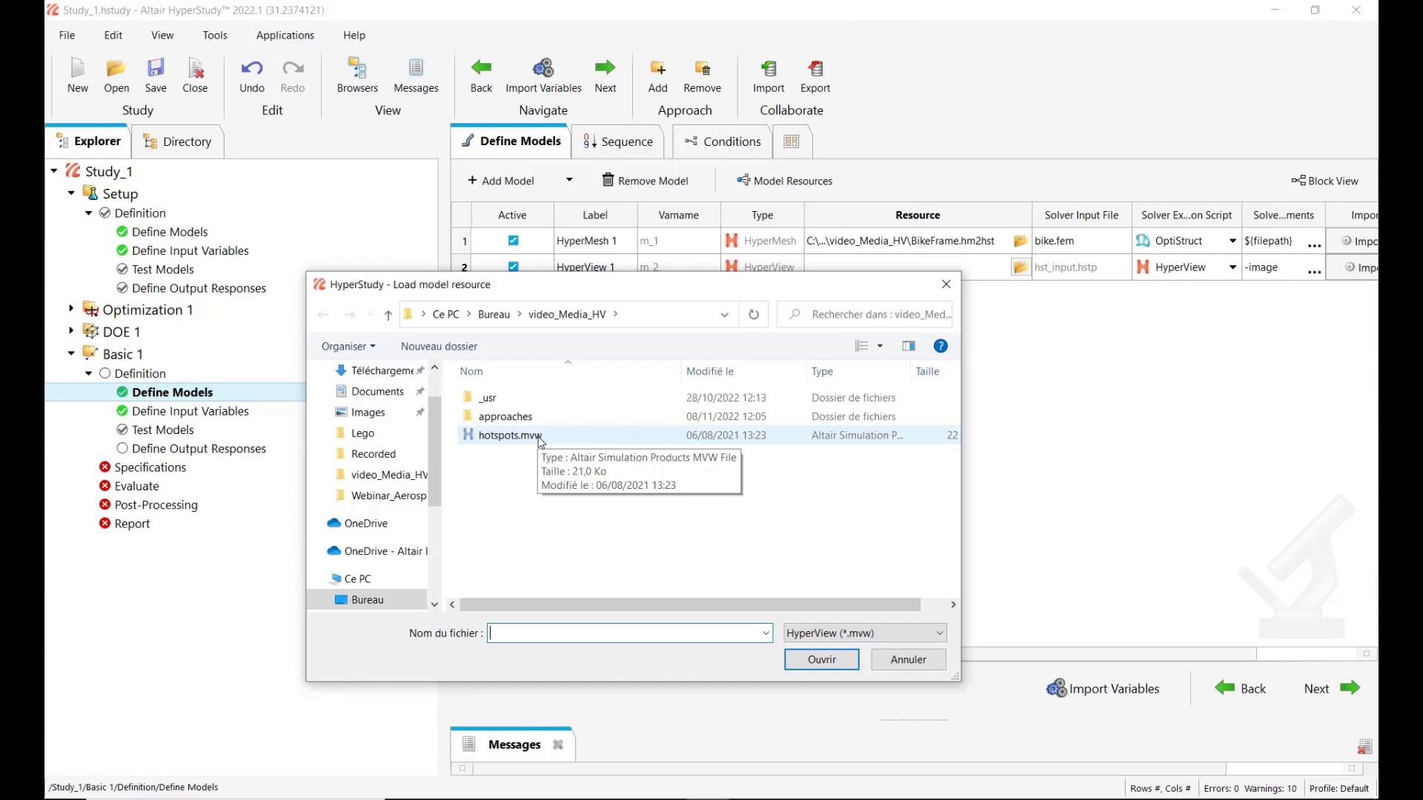
left_click(540, 437)
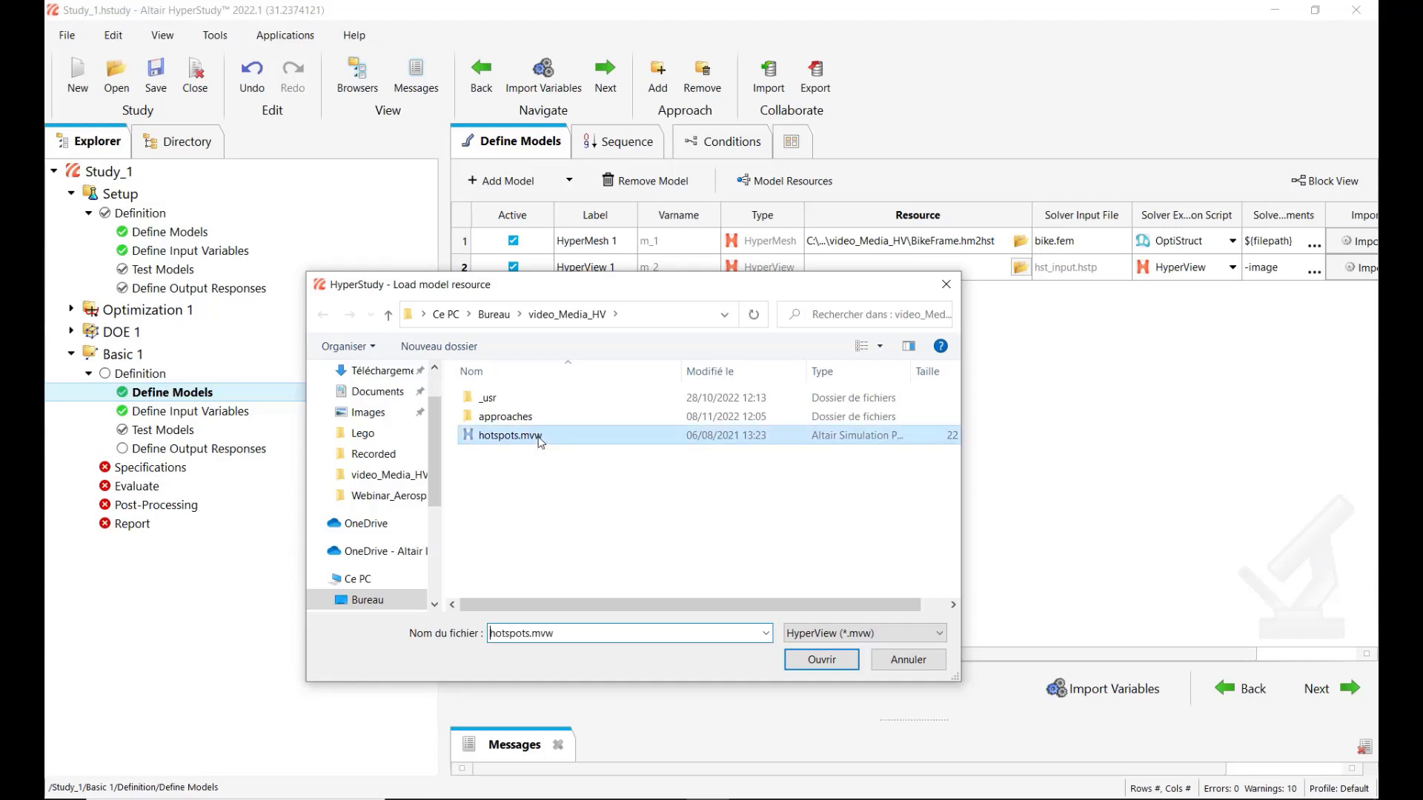
left_click(826, 659)
left_click(968, 504)
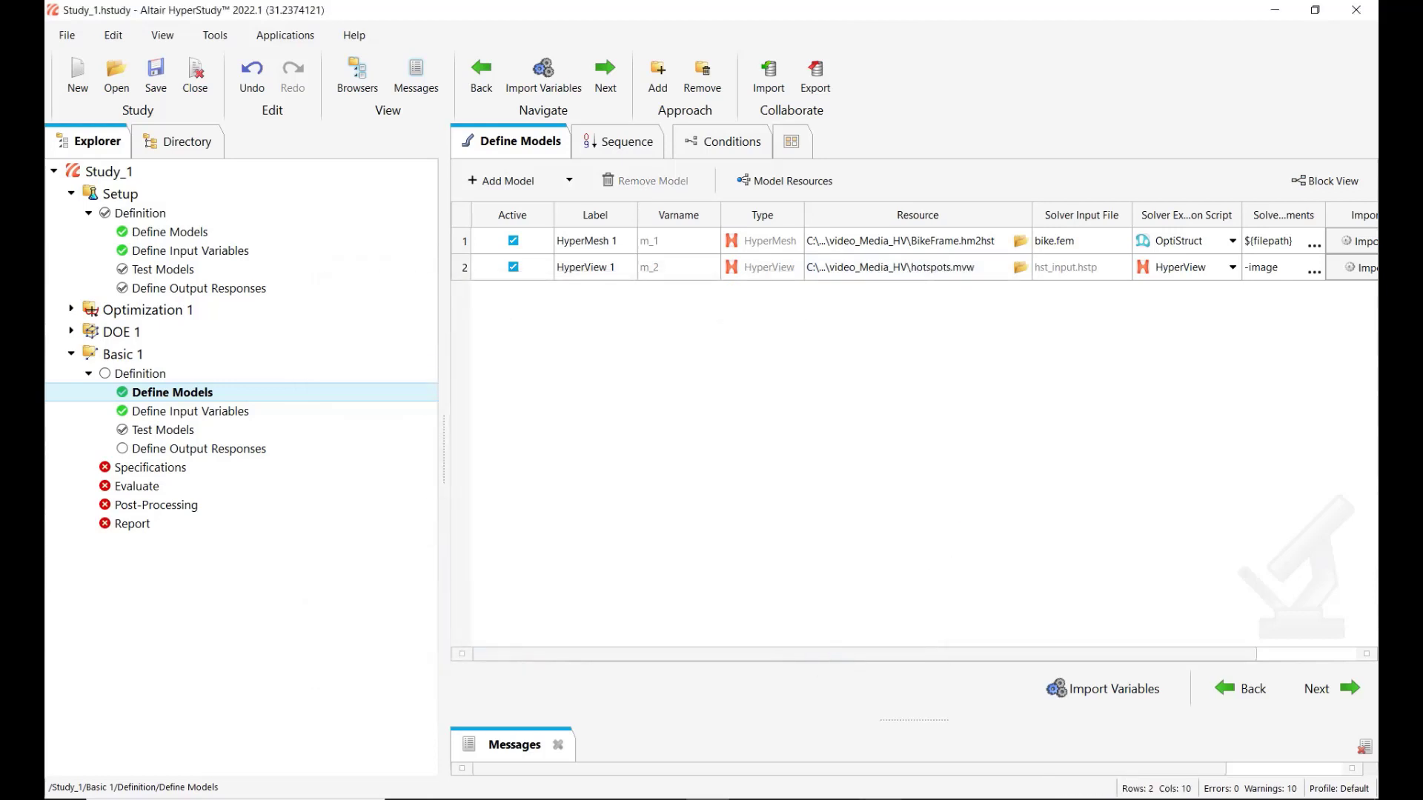
Find the five displacement hotspots on the bike frame with Hotspot Finder.
mouse_move(880, 799)
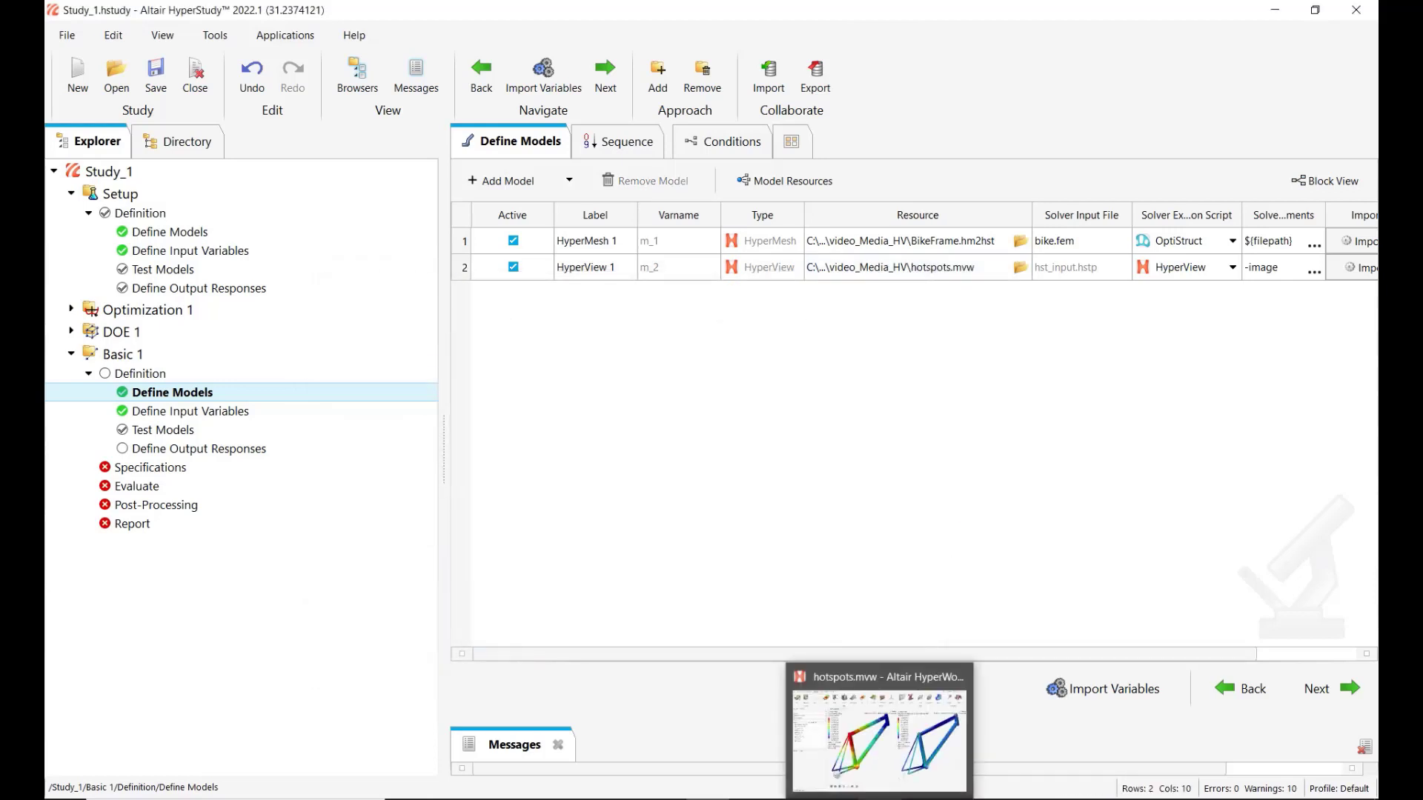
left_click(879, 799)
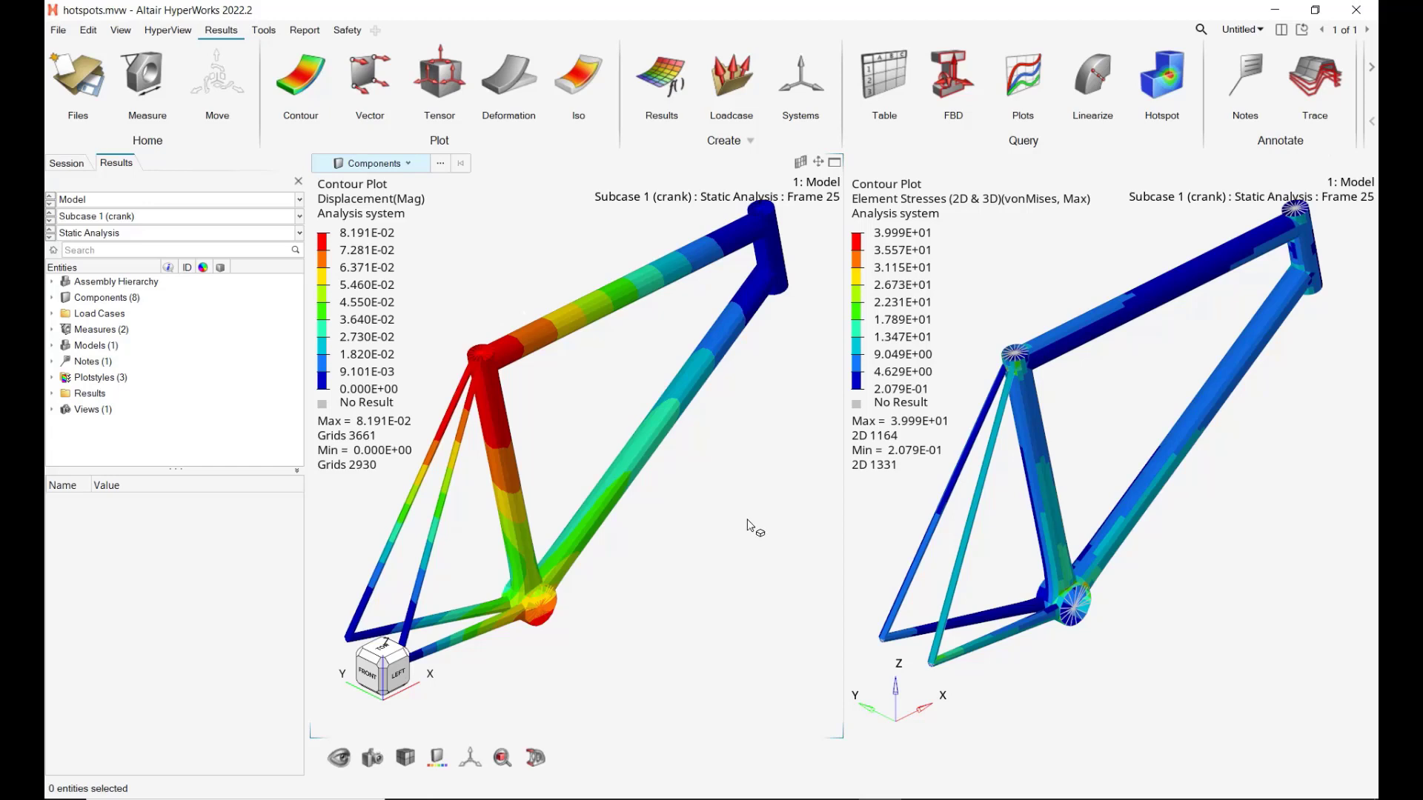
left_click(1166, 87)
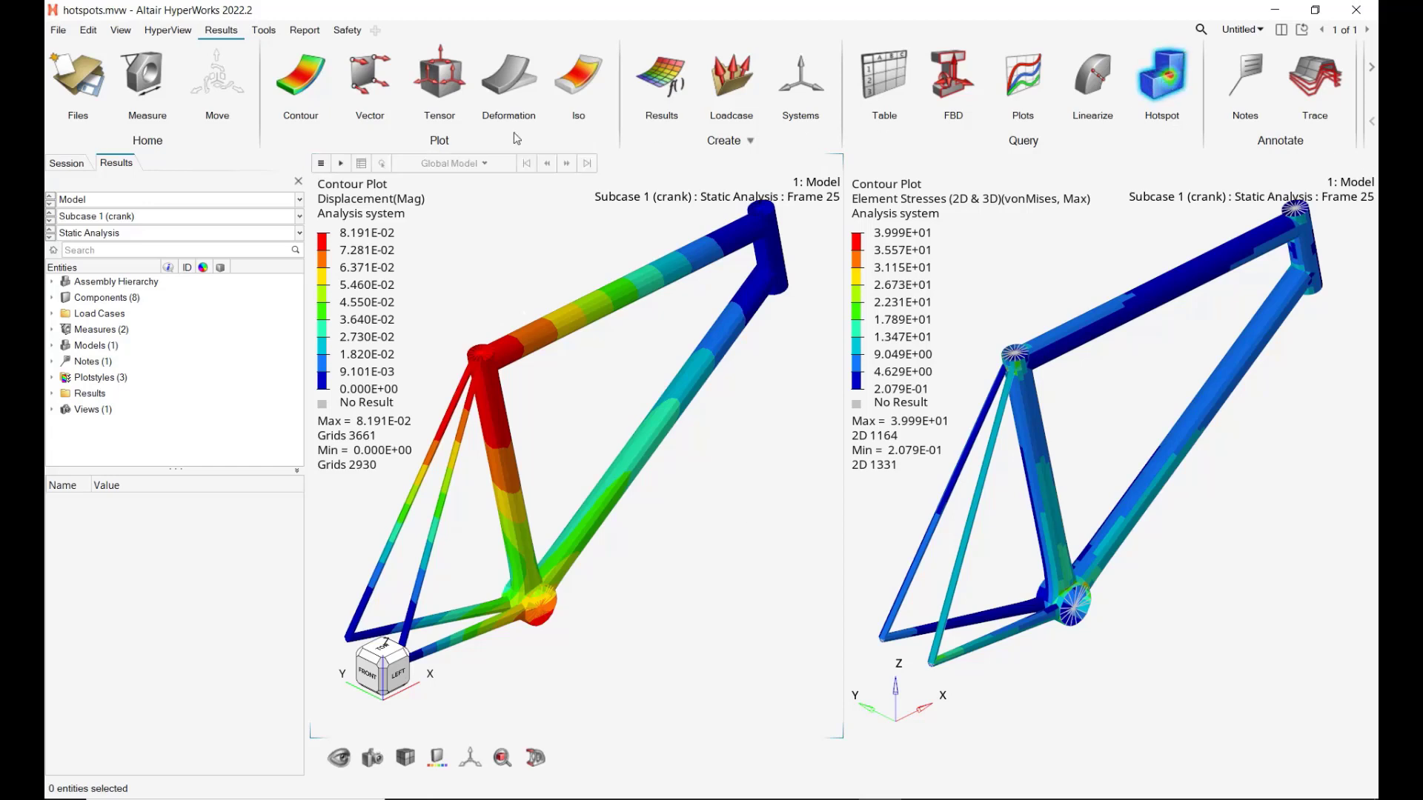
left_click(320, 164)
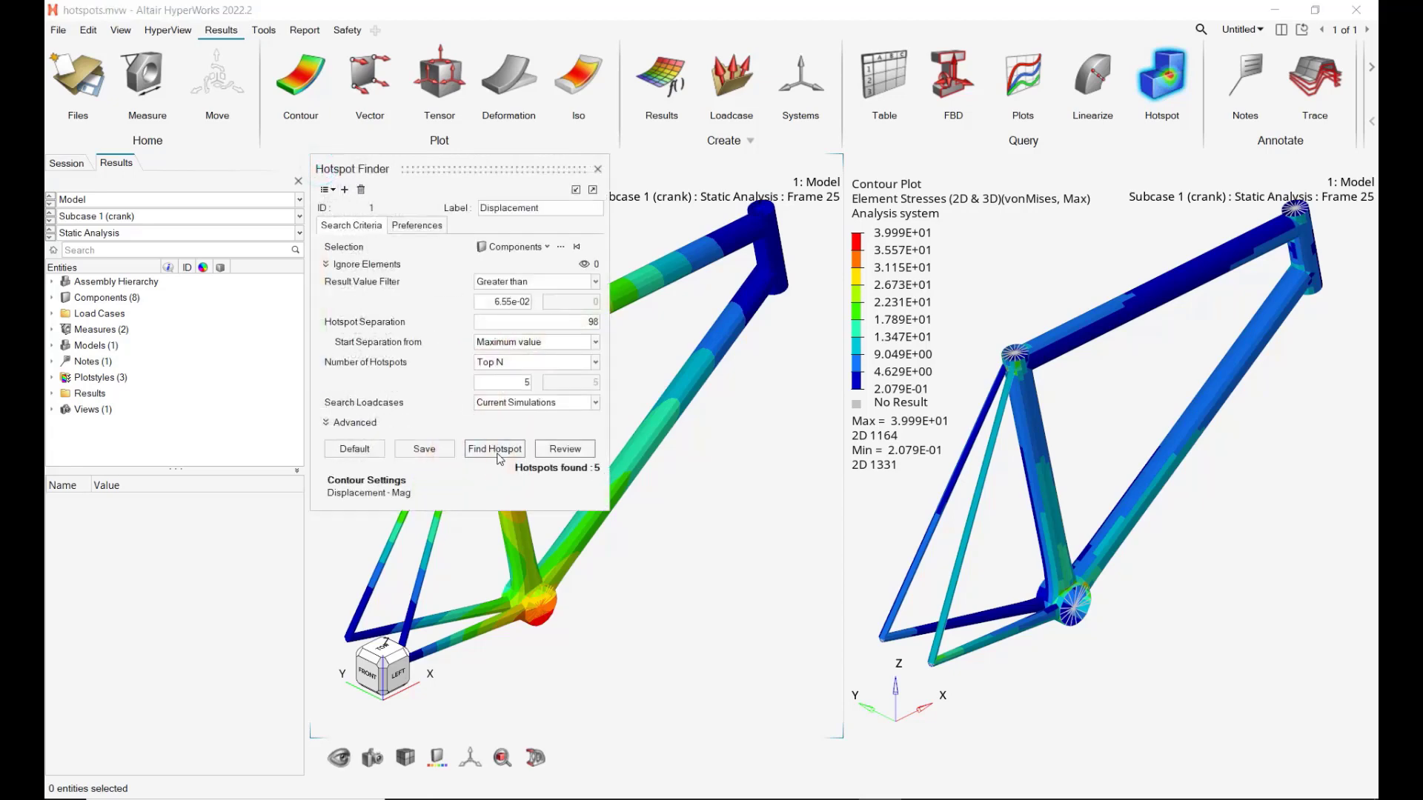
left_click(563, 450)
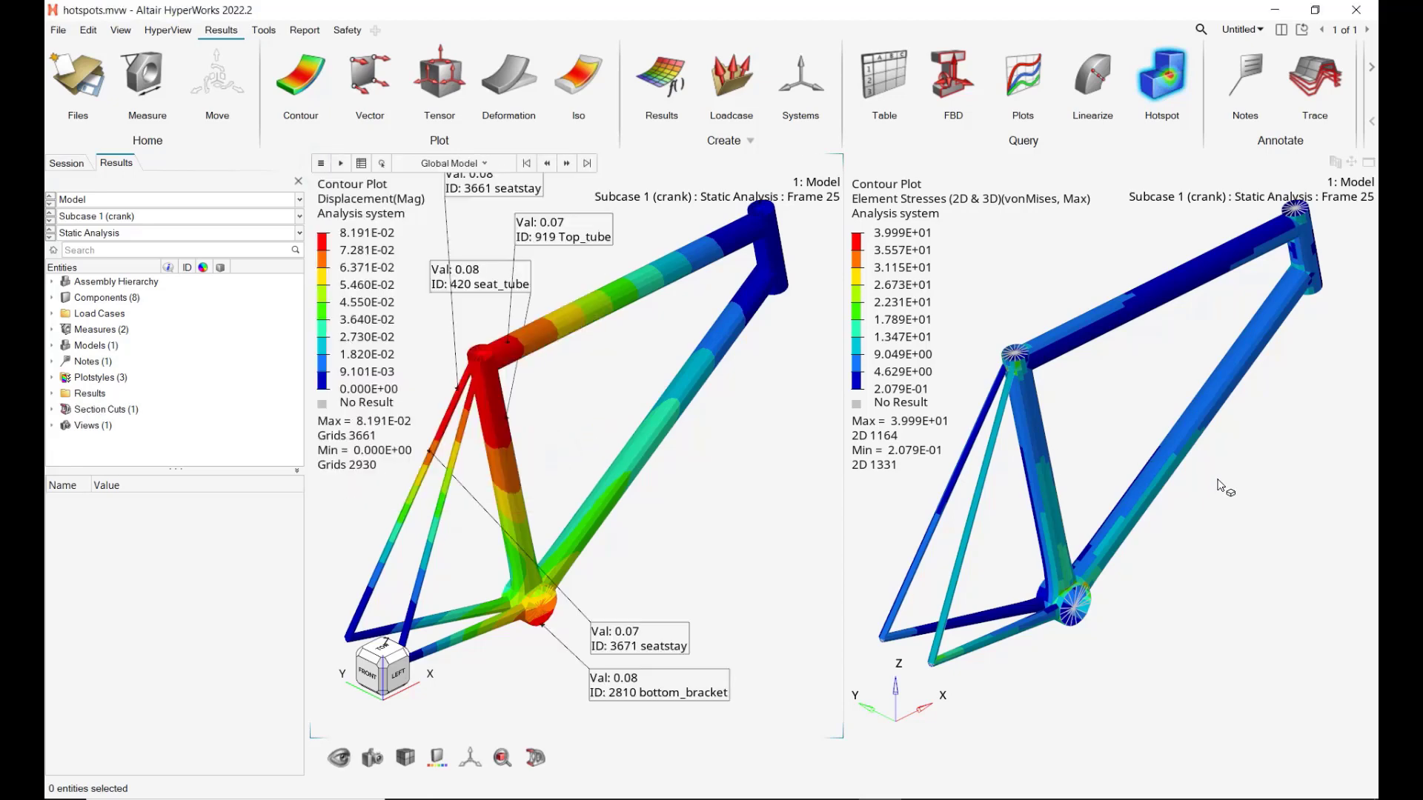
Find and review the stress hotspot on the seat_tube, ignoring RIGID and RLINK elements.
left_click(1254, 493)
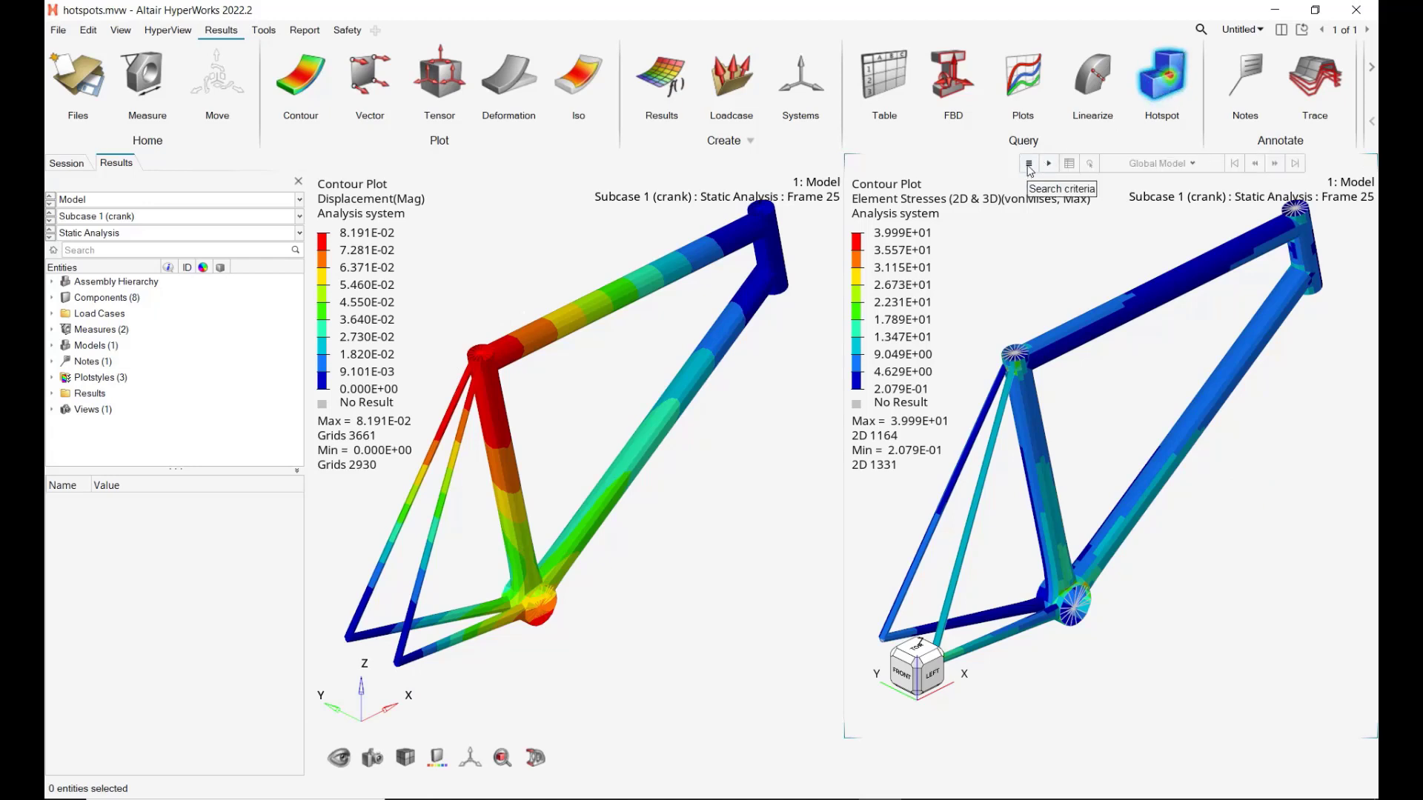
left_click(1030, 163)
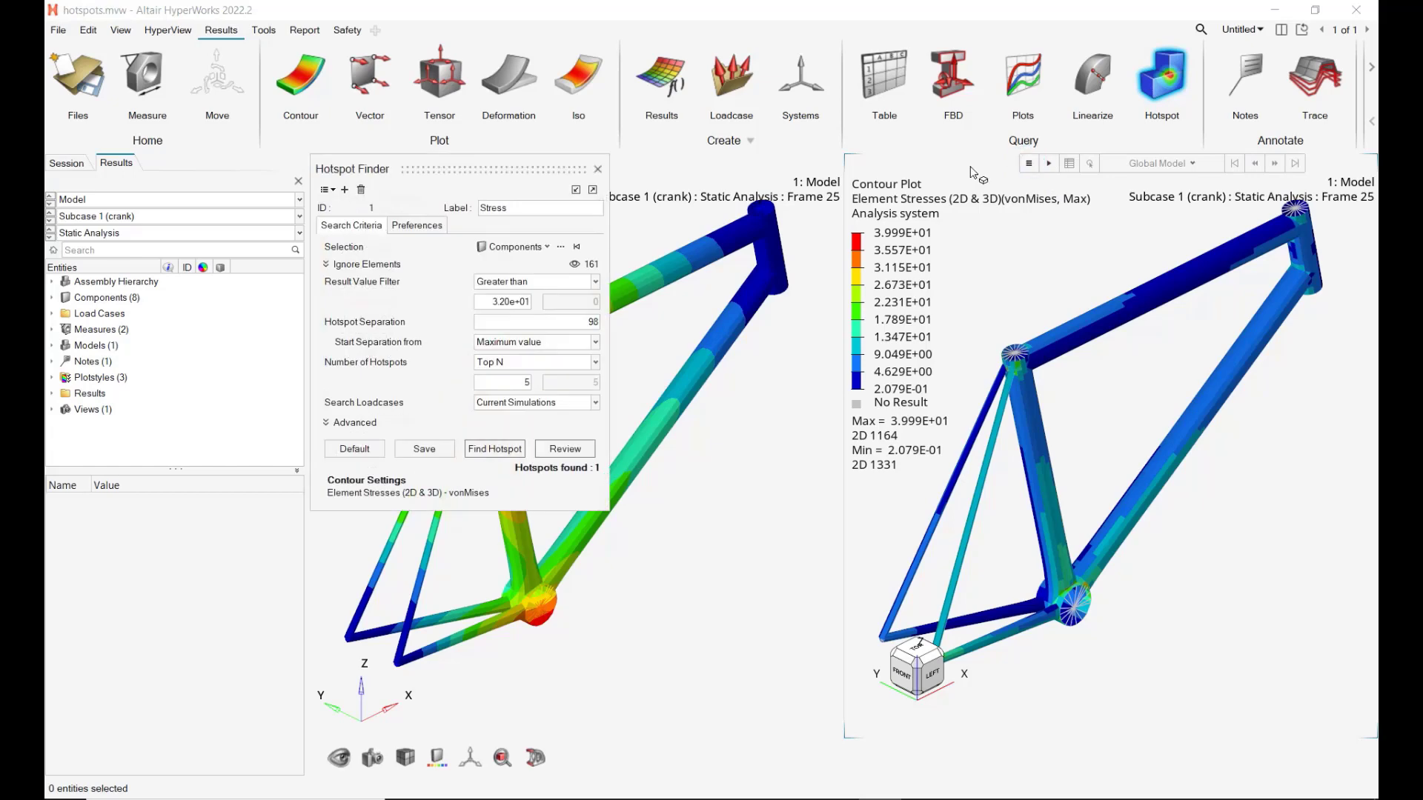
left_click_drag(524, 166, 1159, 294)
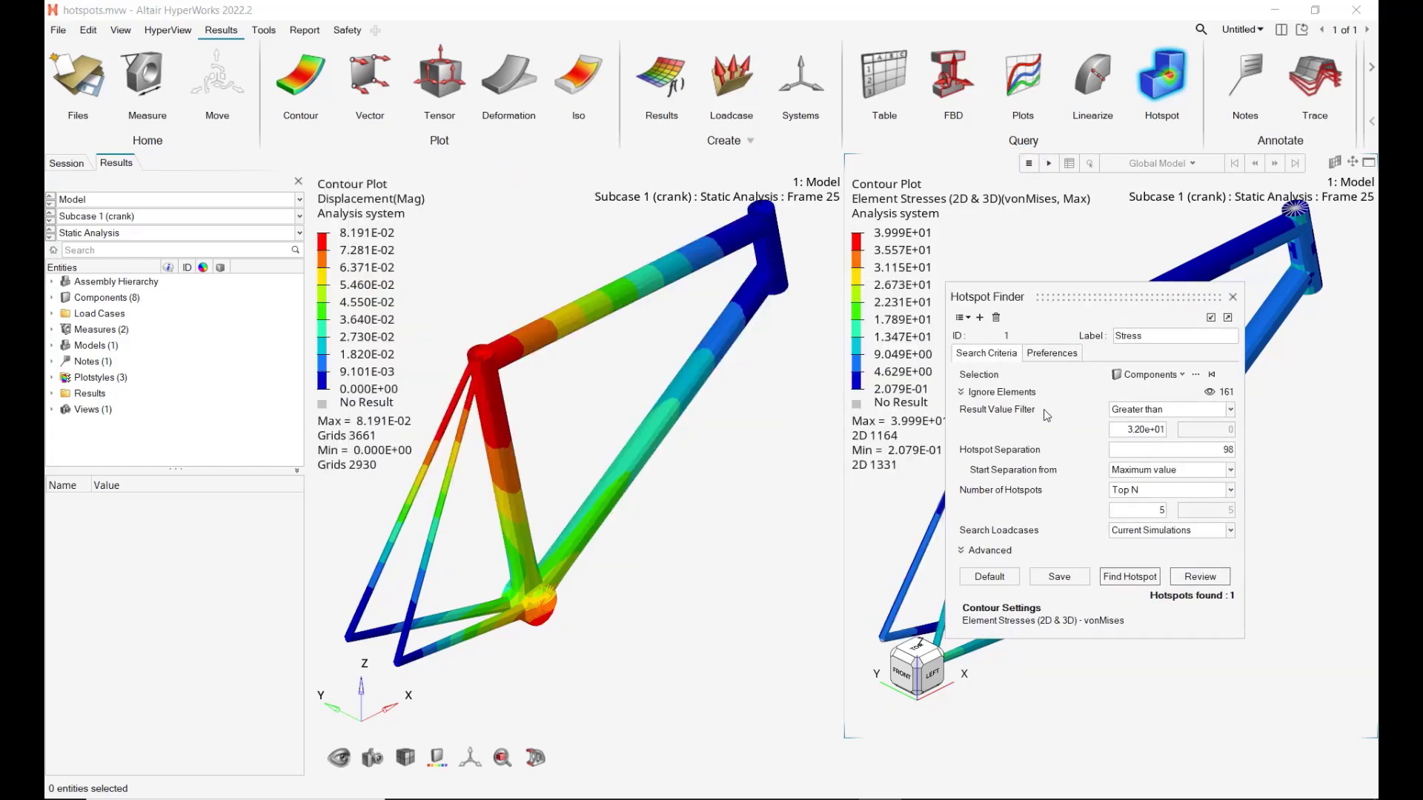
left_click(961, 393)
left_click(1156, 410)
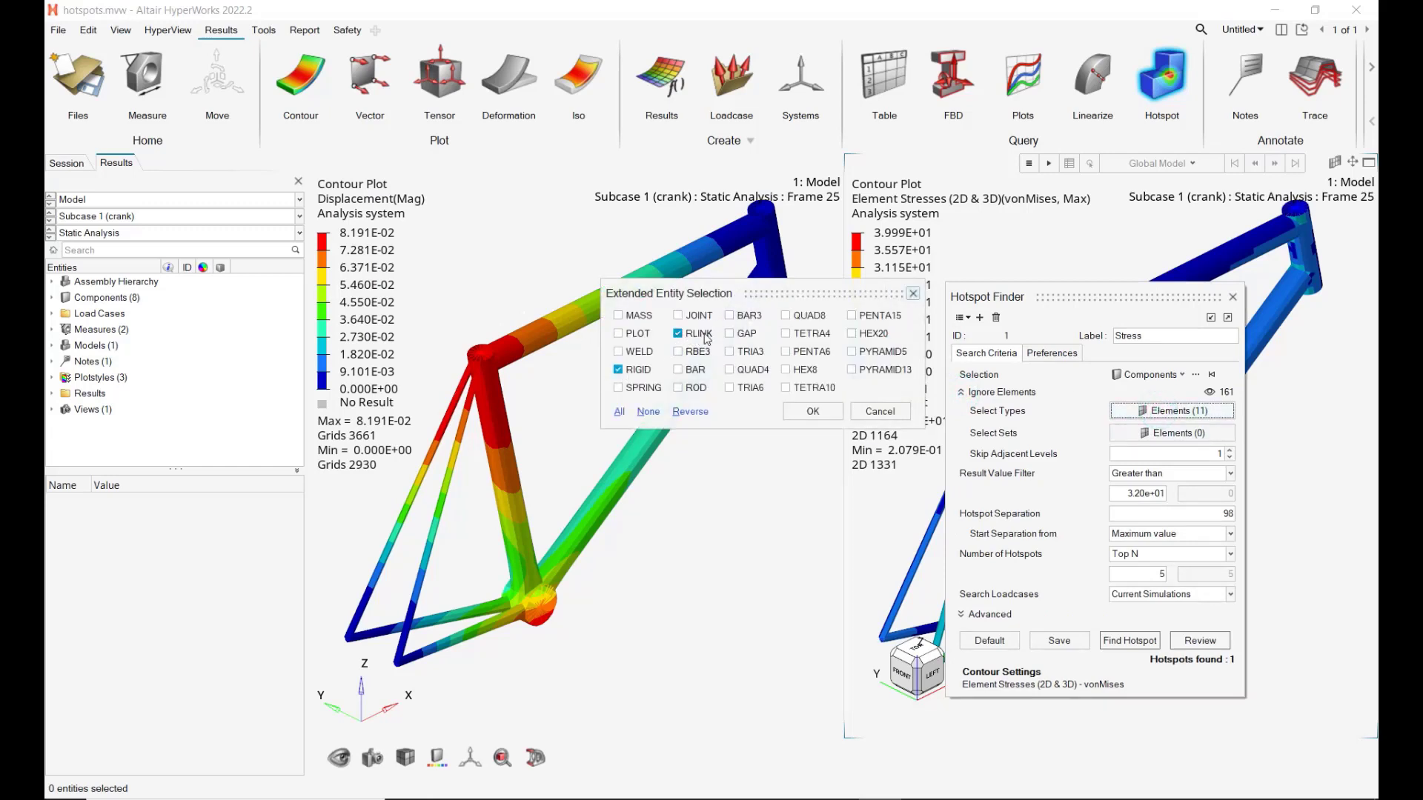
left_click(814, 412)
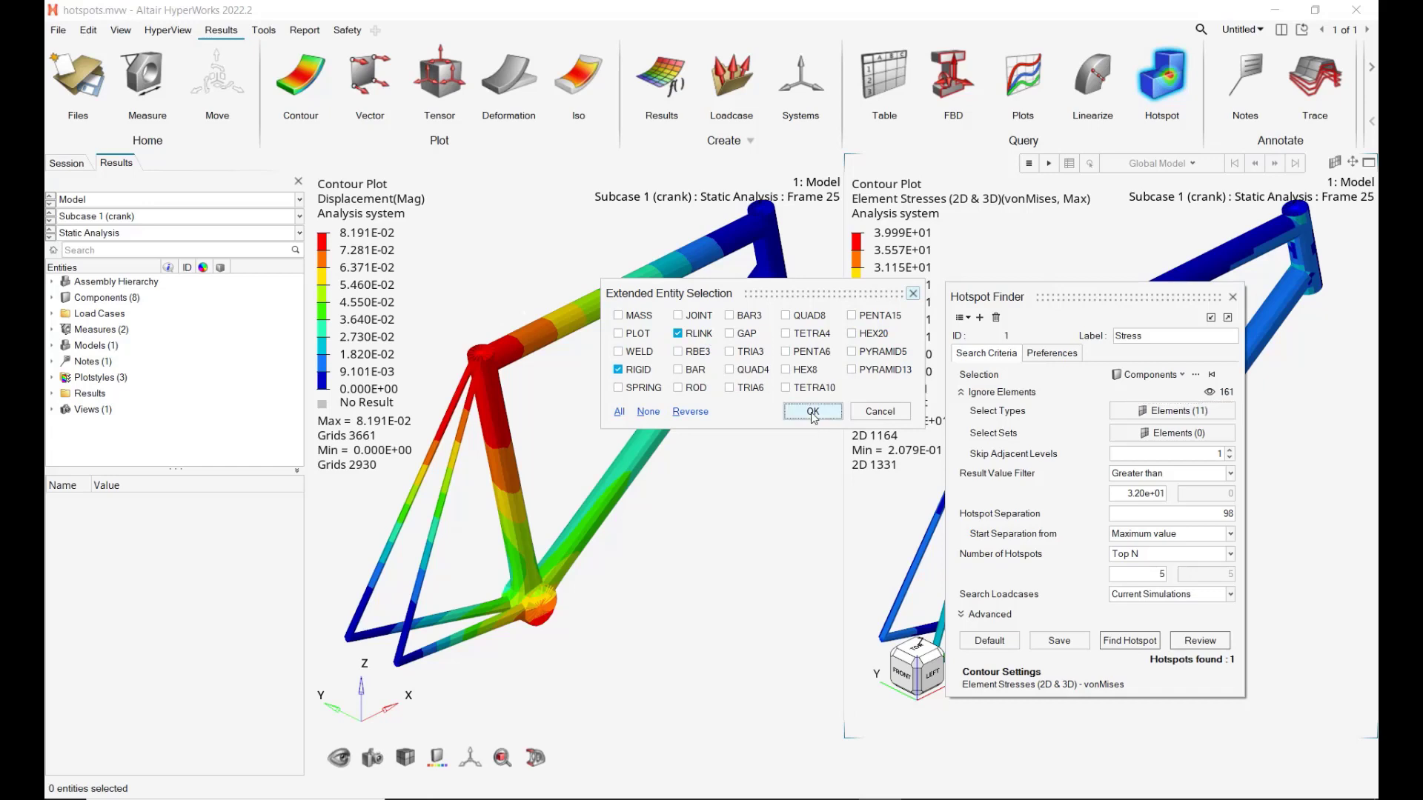
left_click(1142, 640)
left_click(1200, 641)
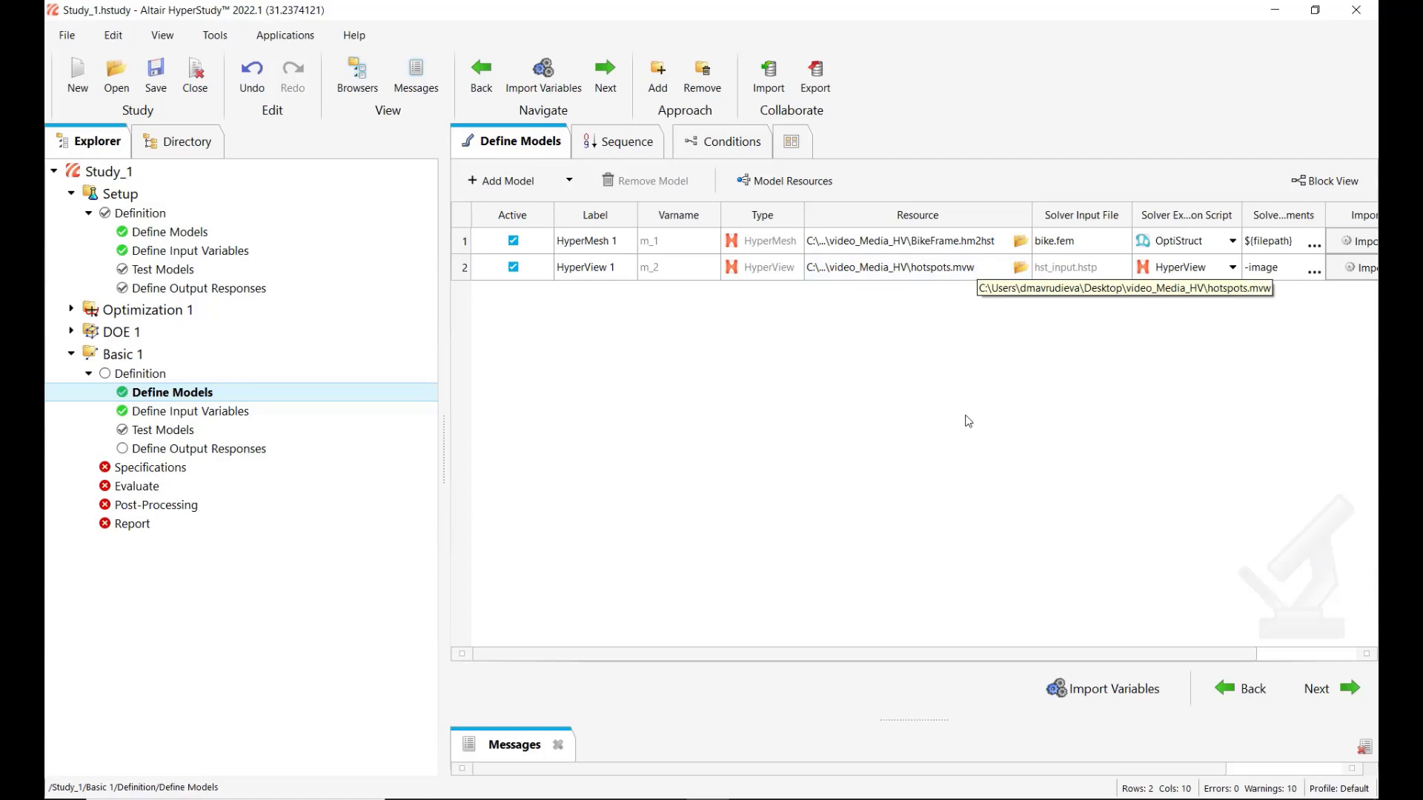
Import variables from HyperView and confirm Displacement and Stress output responses exist.
left_click(1092, 693)
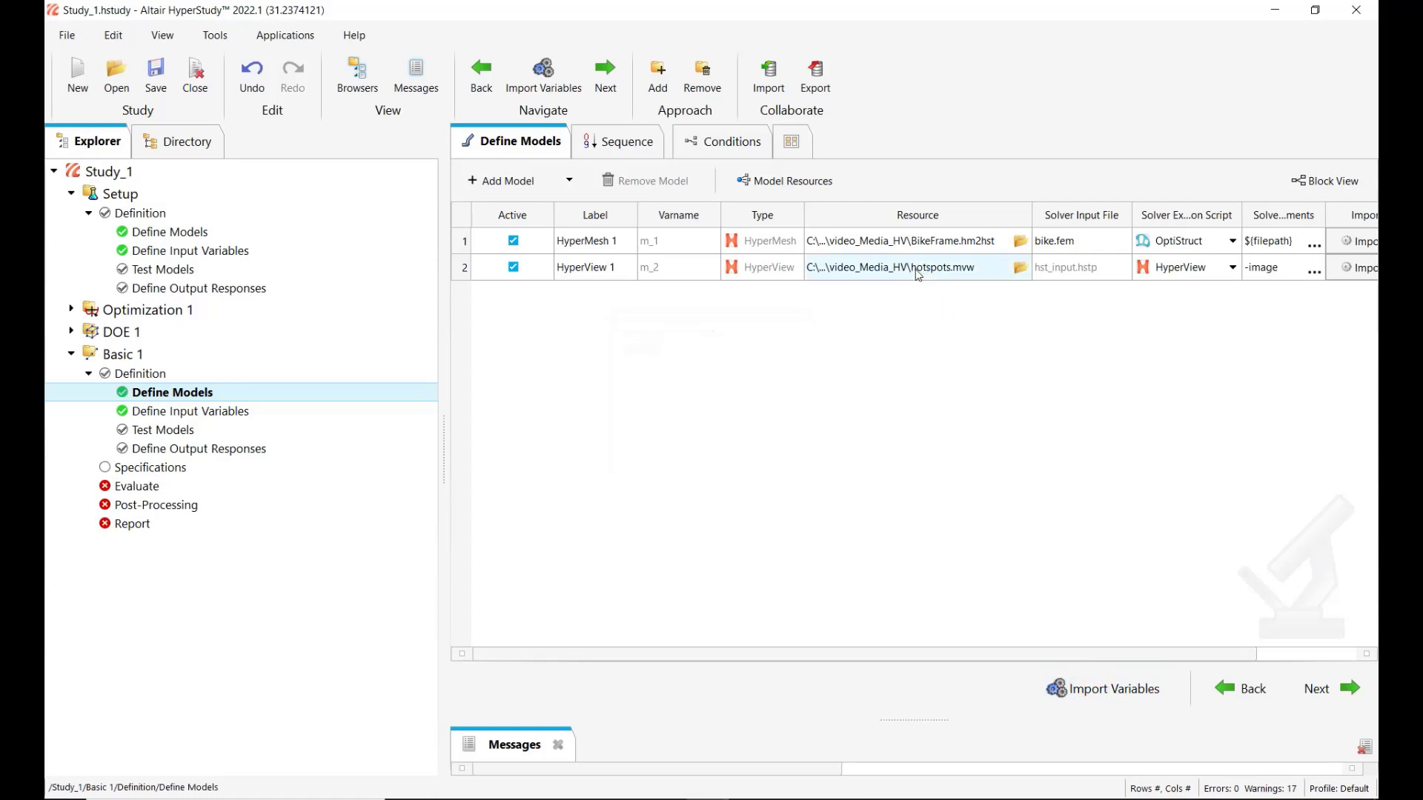
left_click(220, 449)
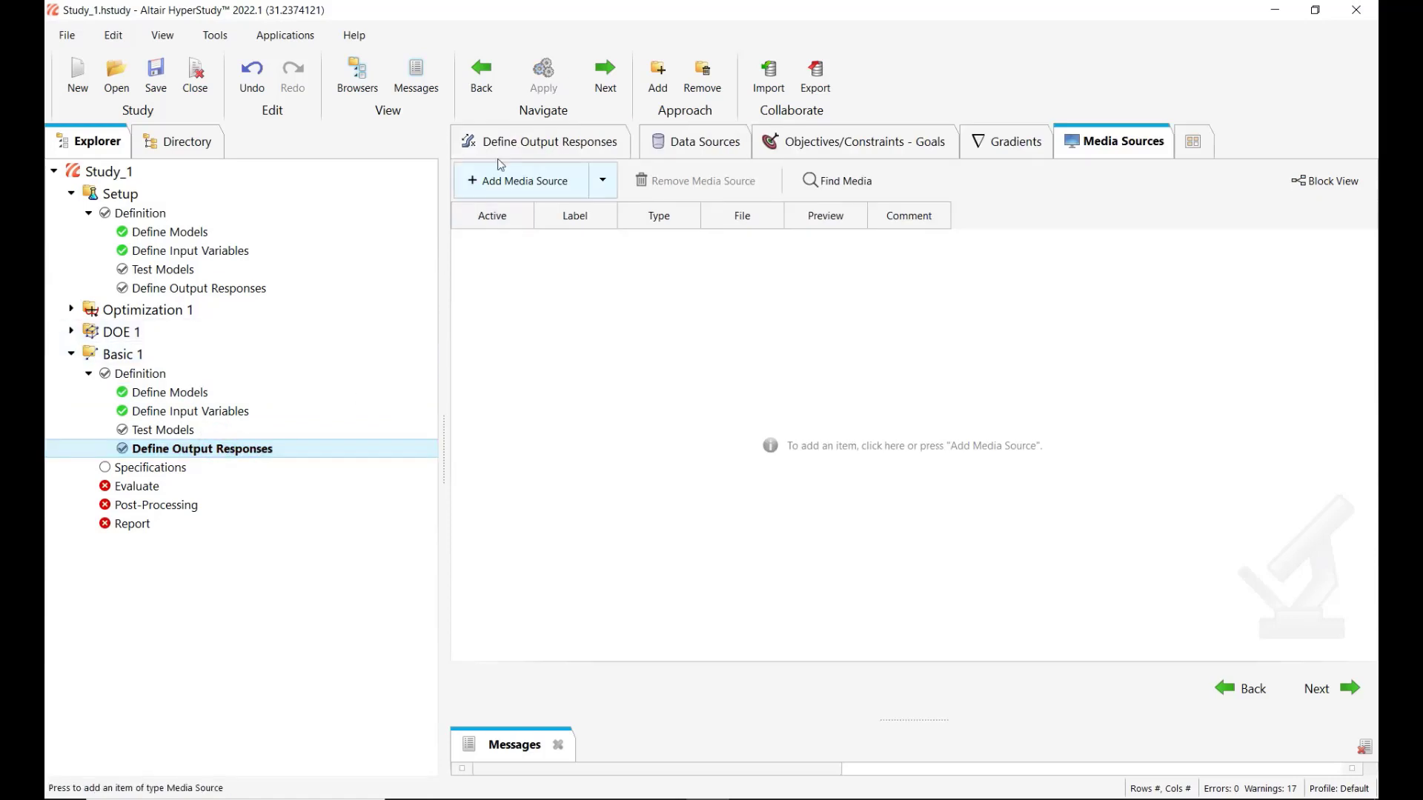
left_click(513, 141)
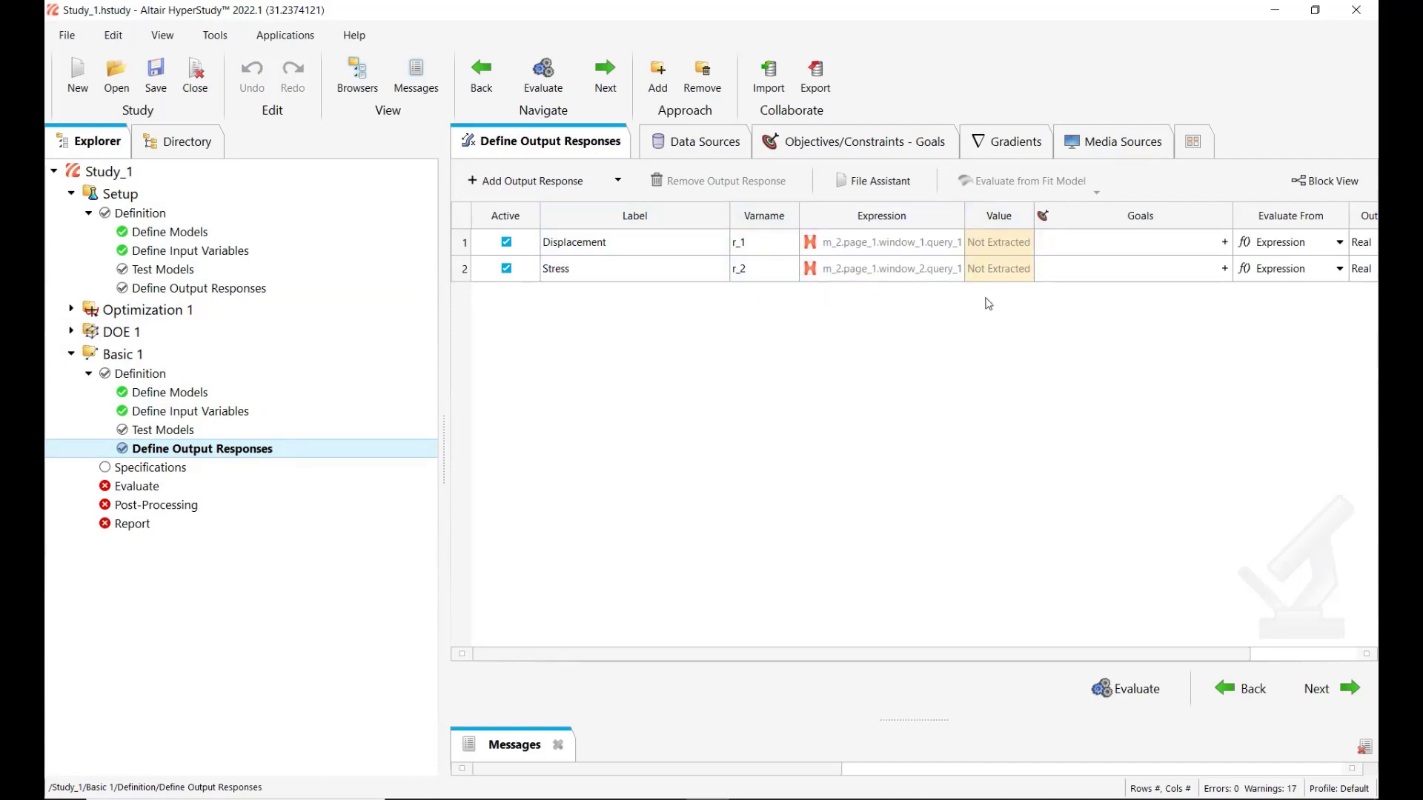
left_click(183, 396)
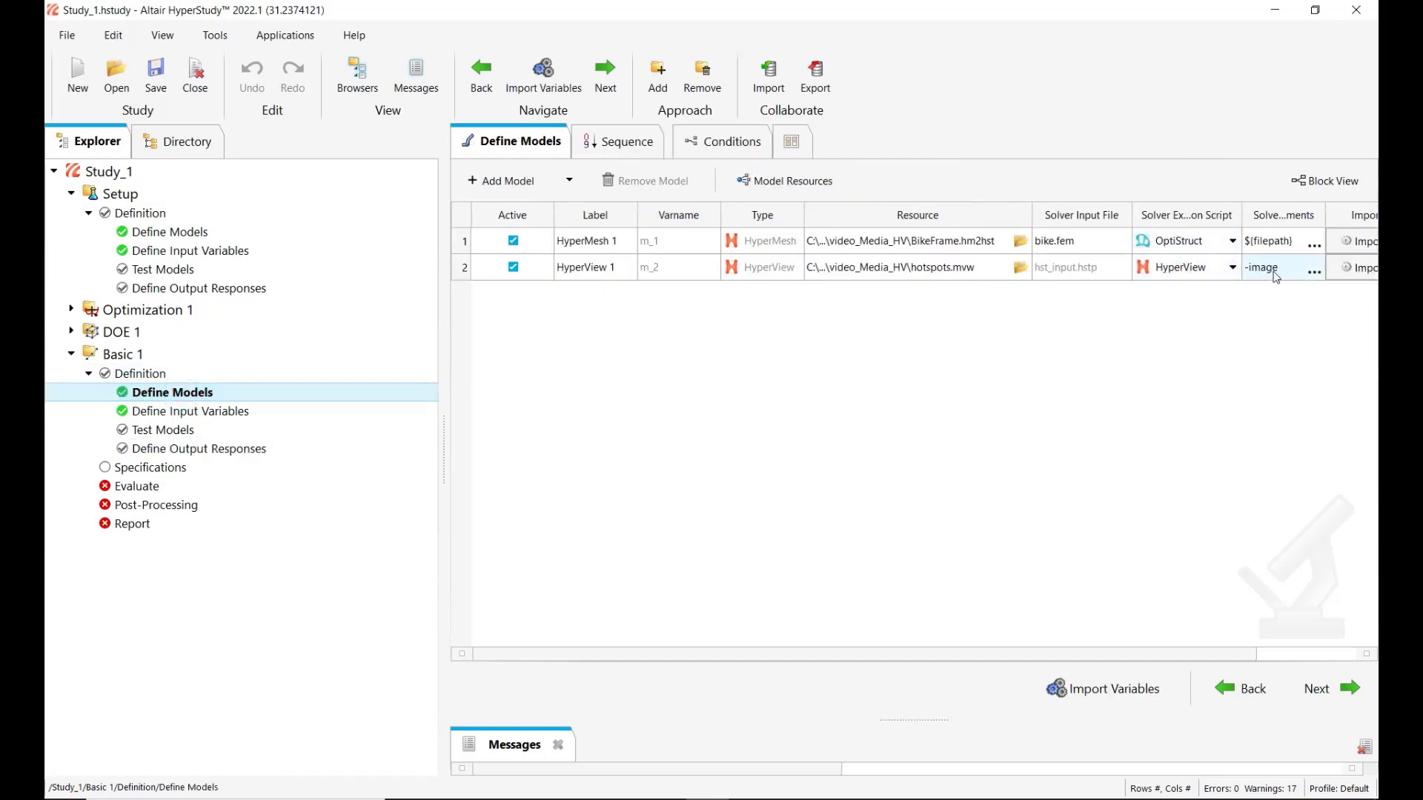
Resize the Solver Execution Script column, glance at the HyperWorks plots and Test Models, then return.
left_click_drag(1242, 215, 1348, 222)
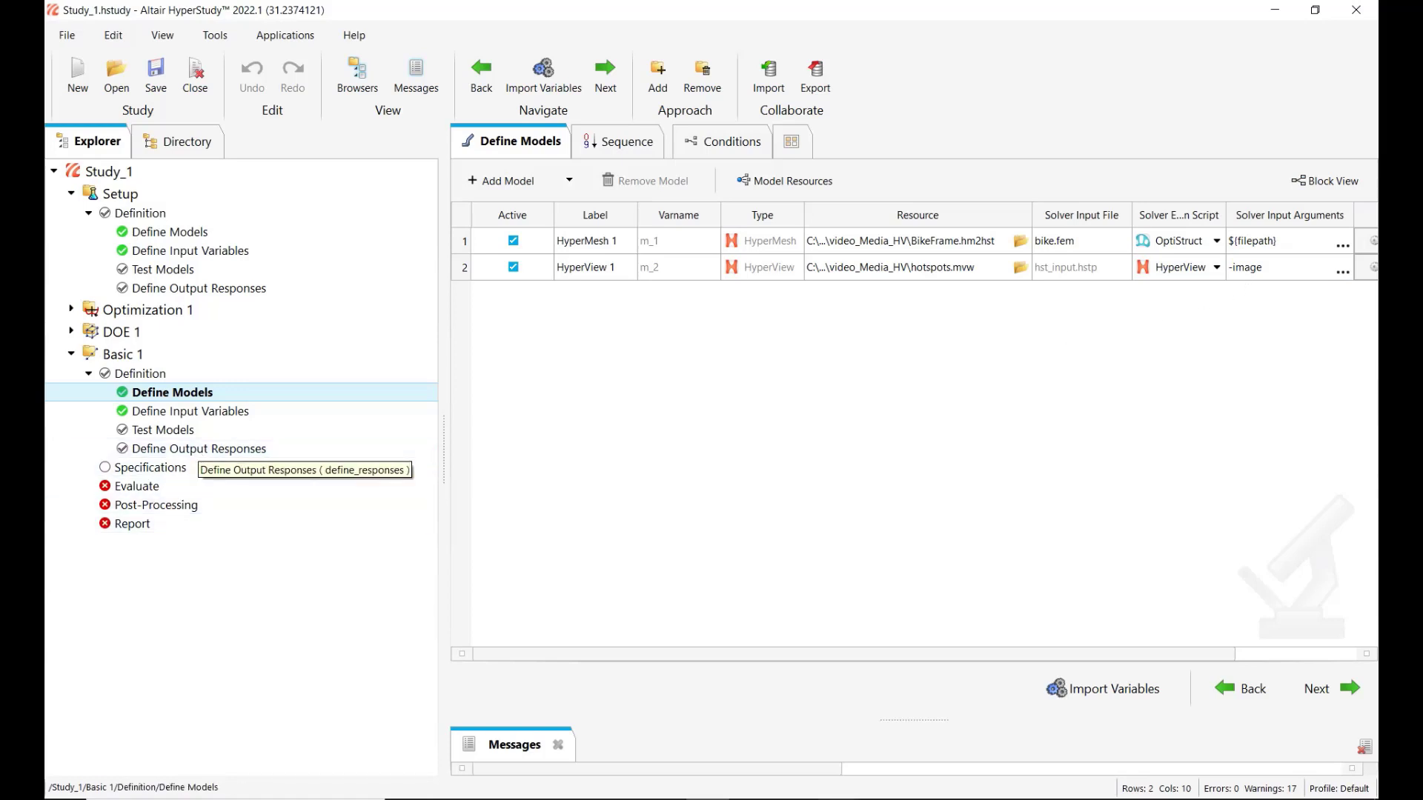
left_click(882, 730)
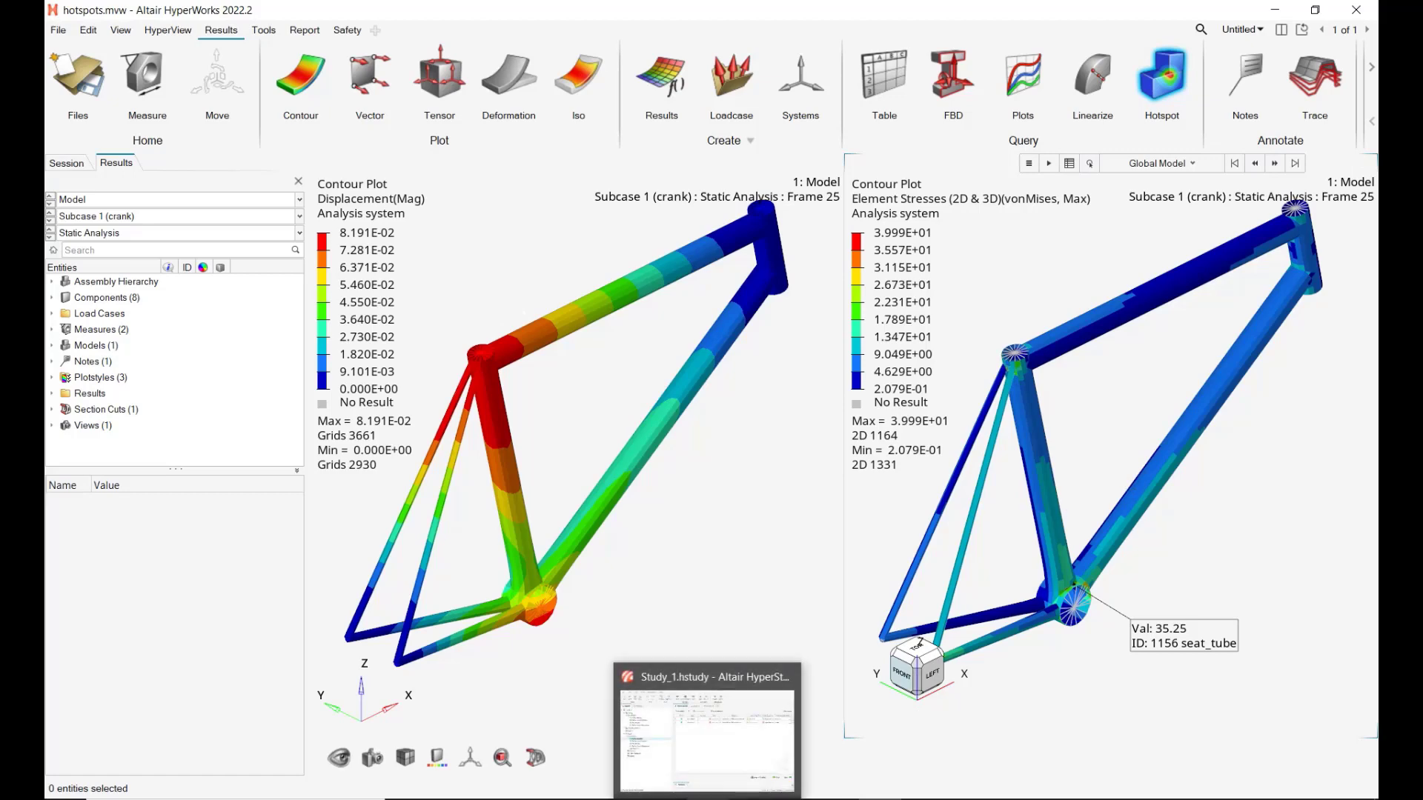
left_click(707, 799)
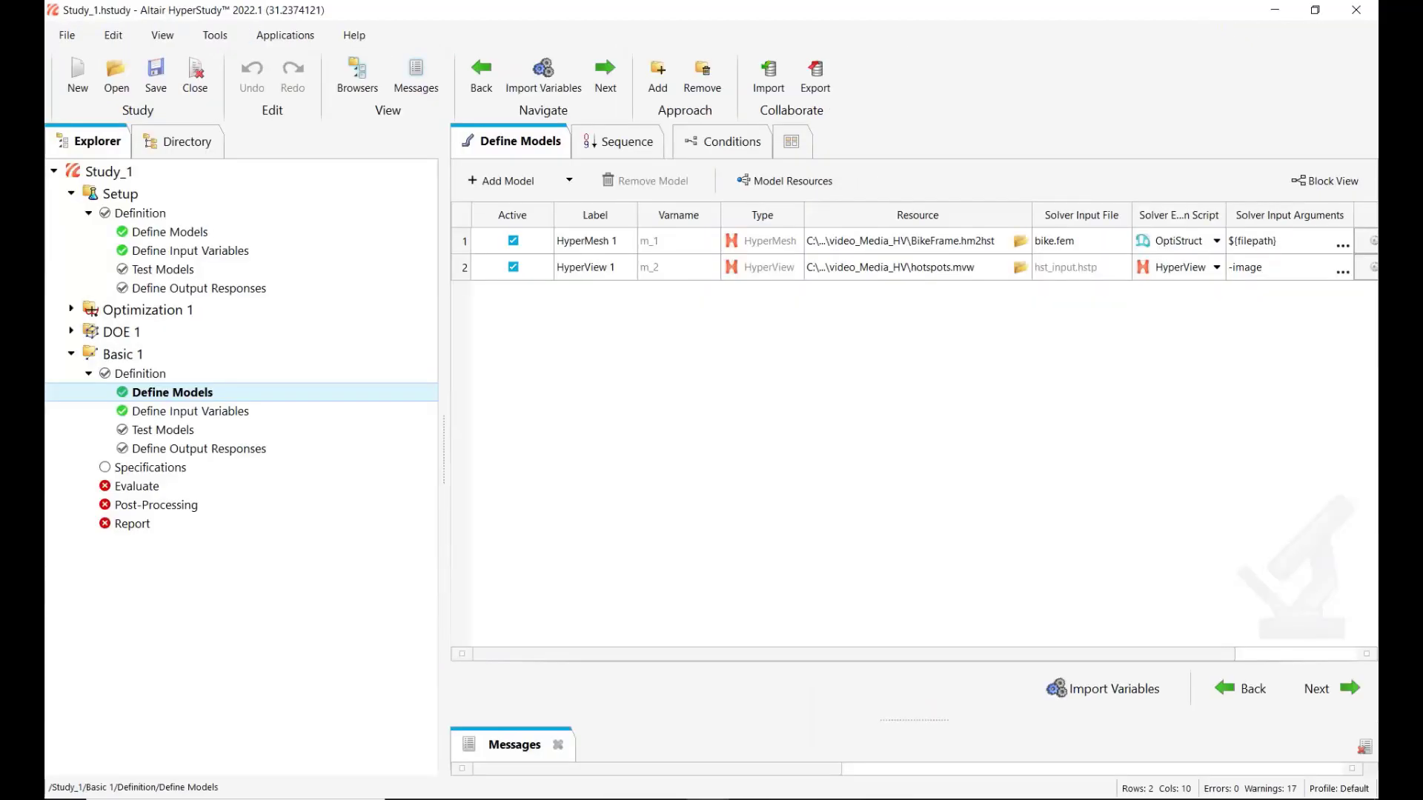
left_click(188, 435)
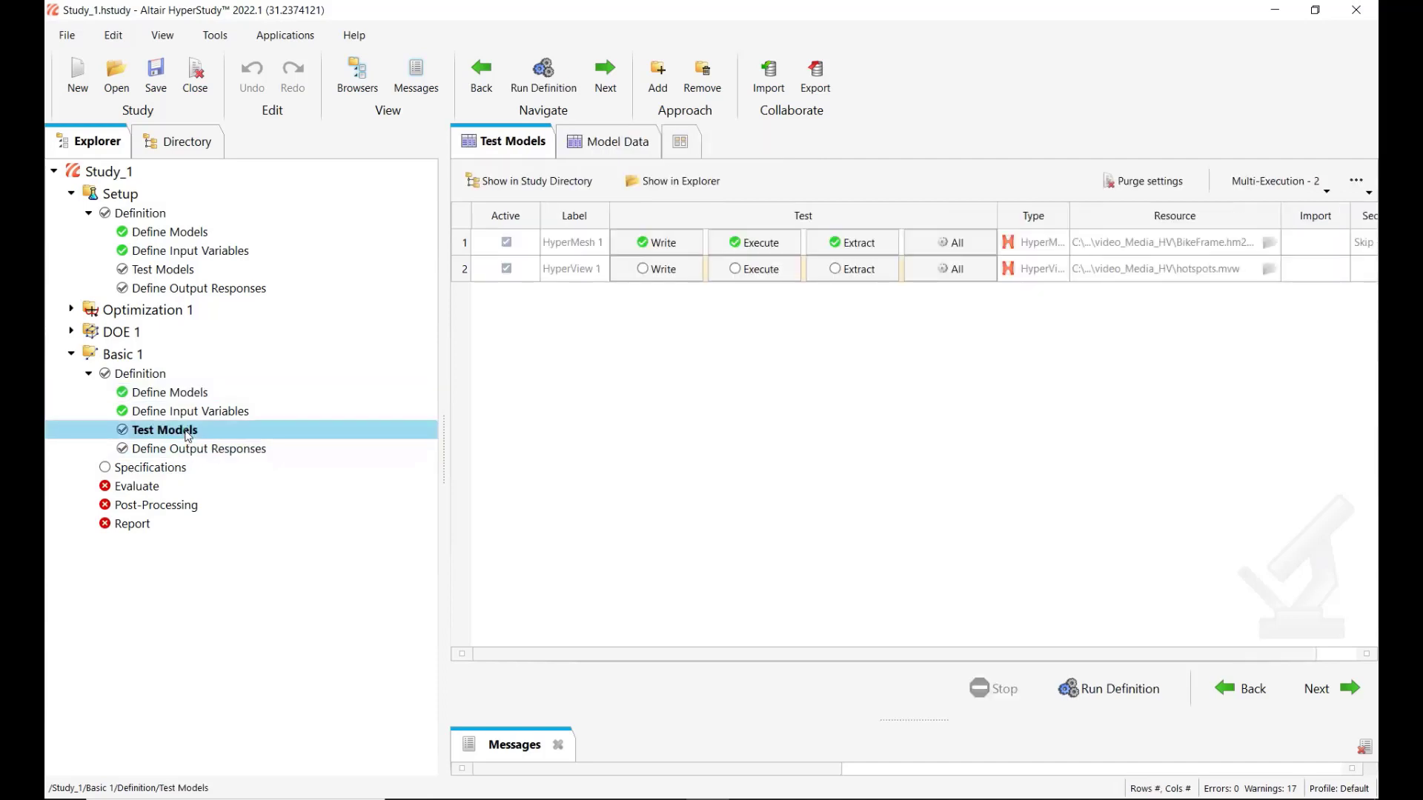
left_click(186, 394)
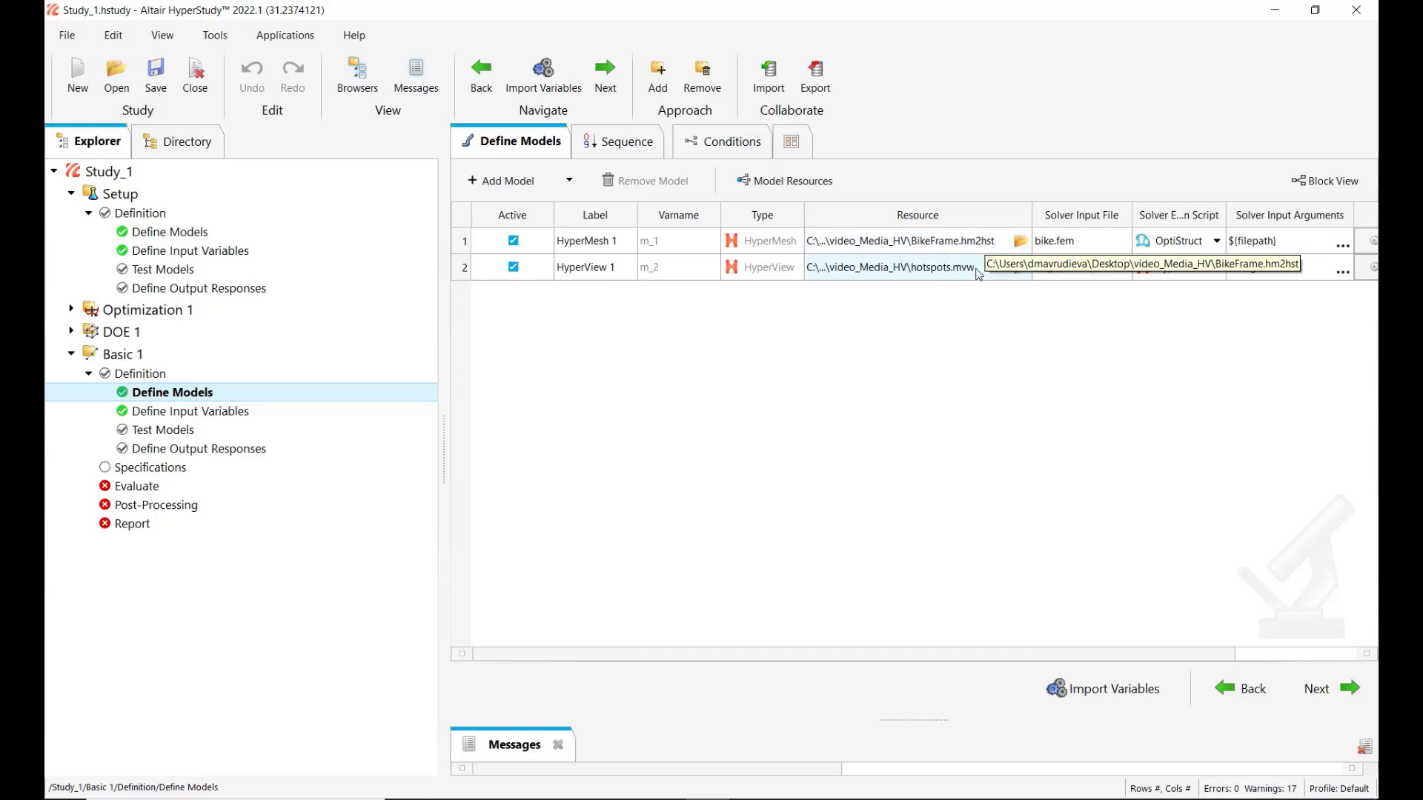
Add run__00001/m_1/bike.h3d as an output resource of HyperMesh 1 in the block diagram.
left_click(794, 184)
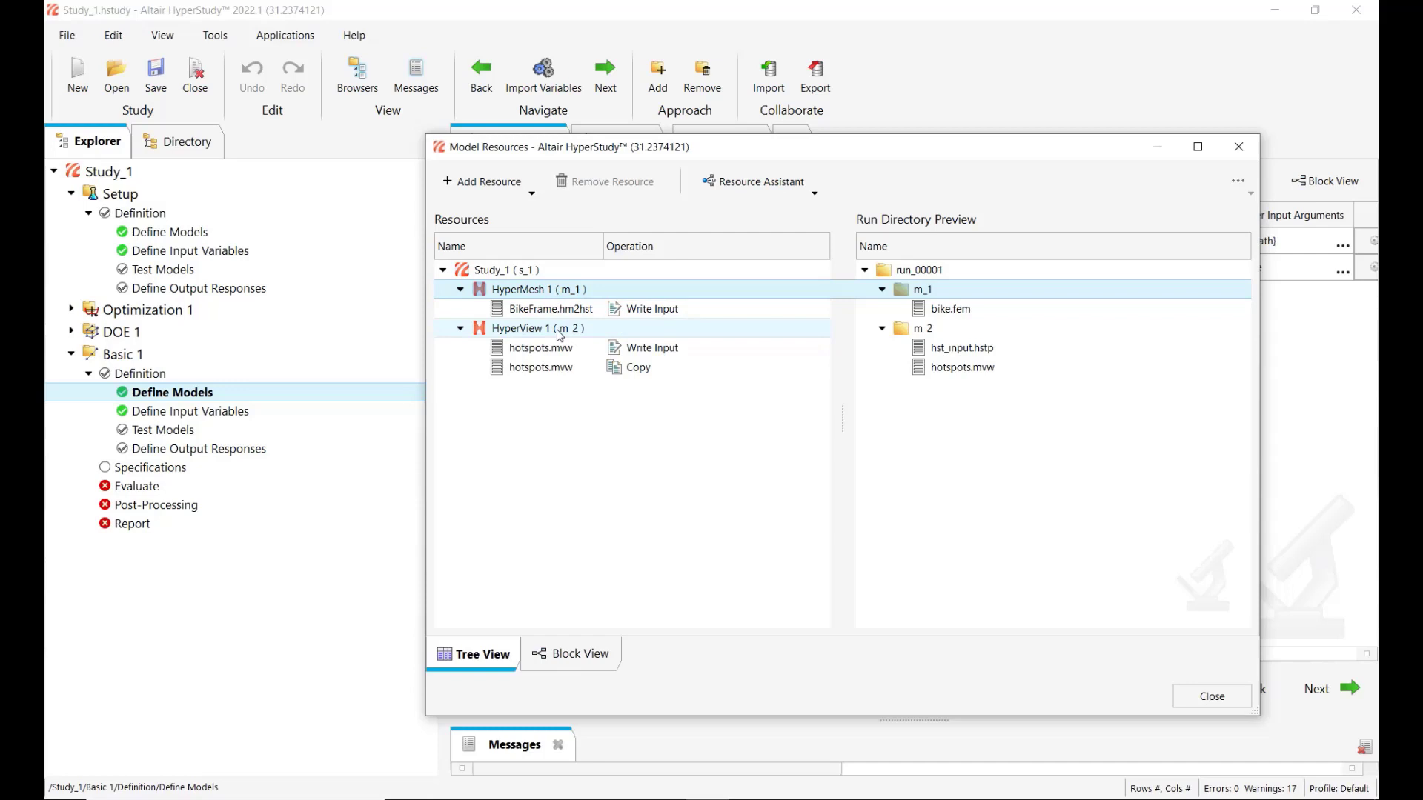
left_click(579, 658)
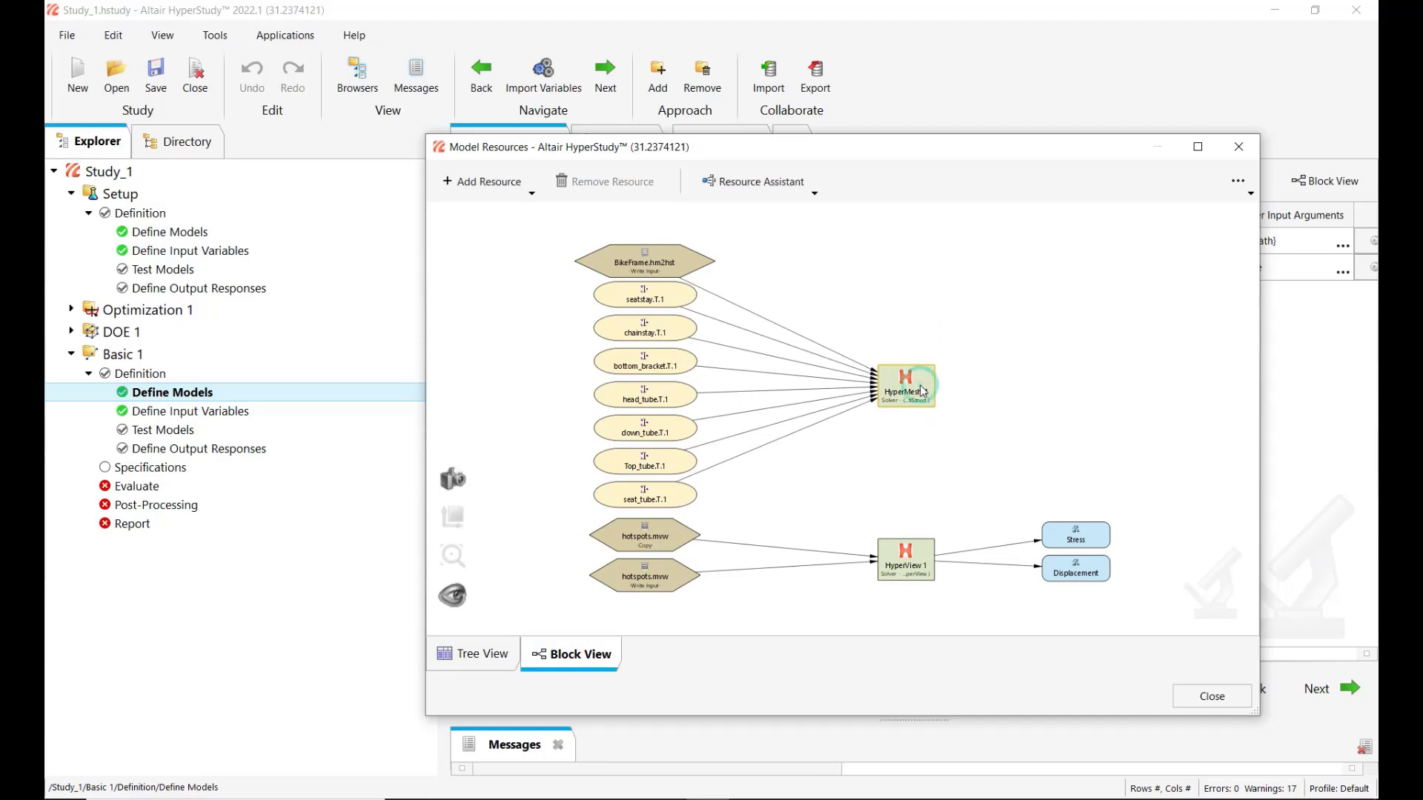
right_click(921, 395)
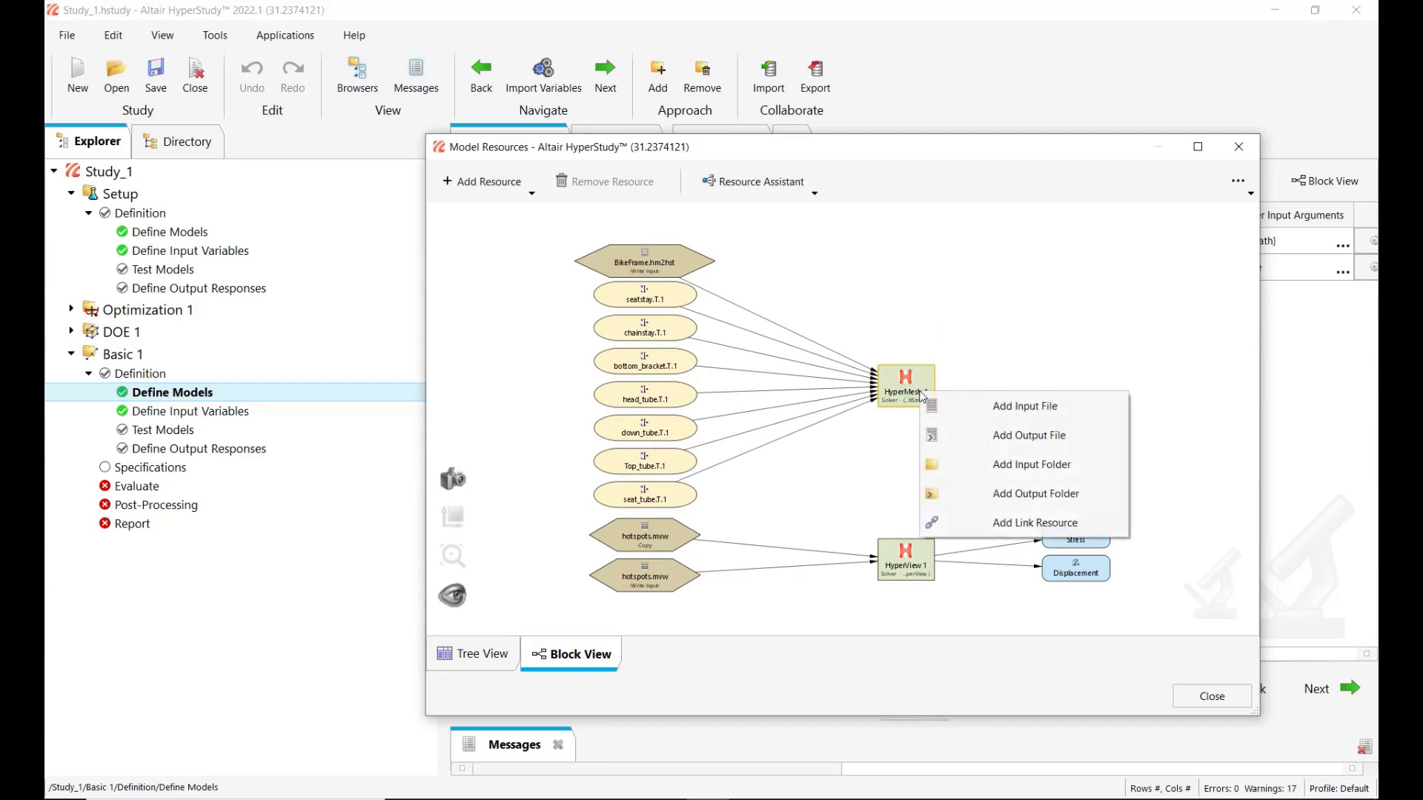
left_click(1023, 439)
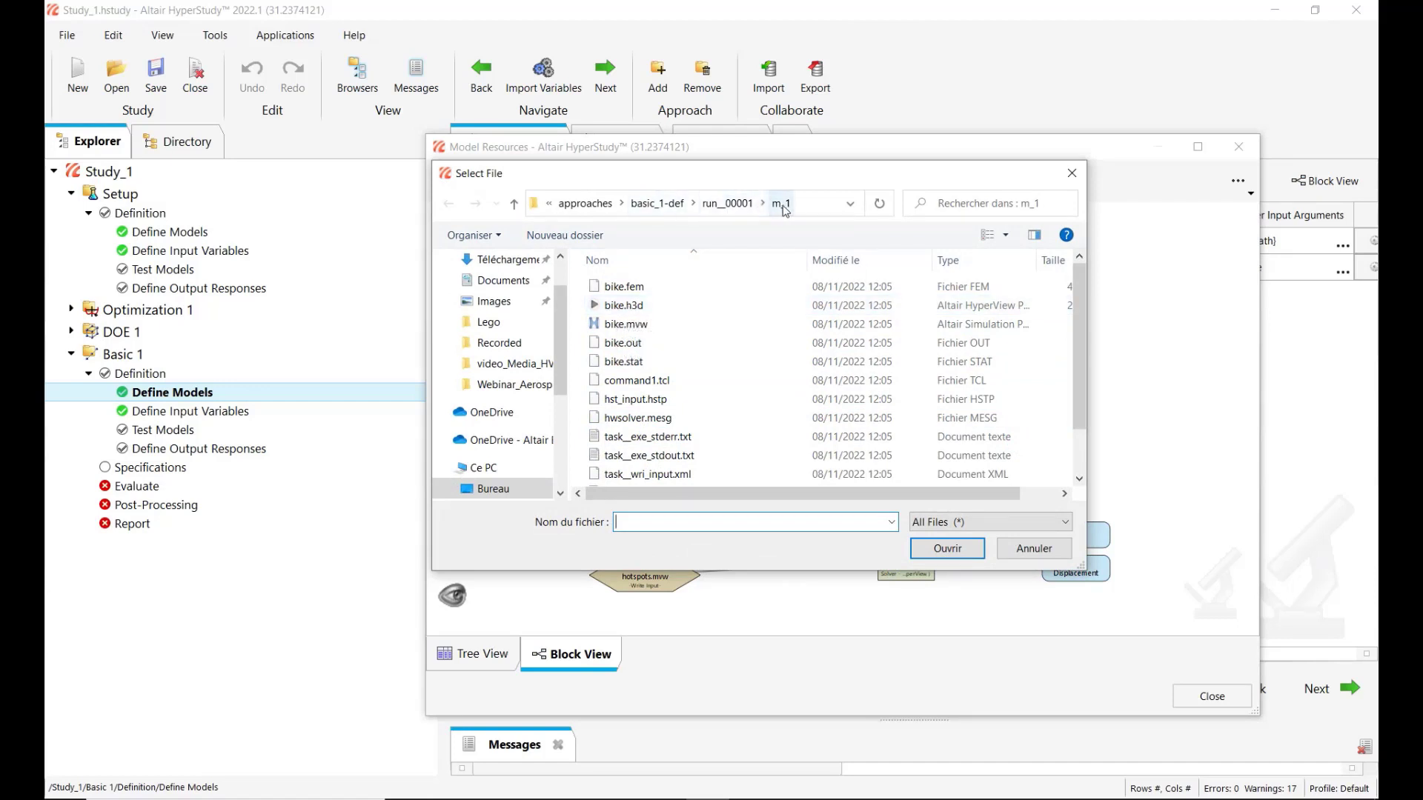
left_click(623, 305)
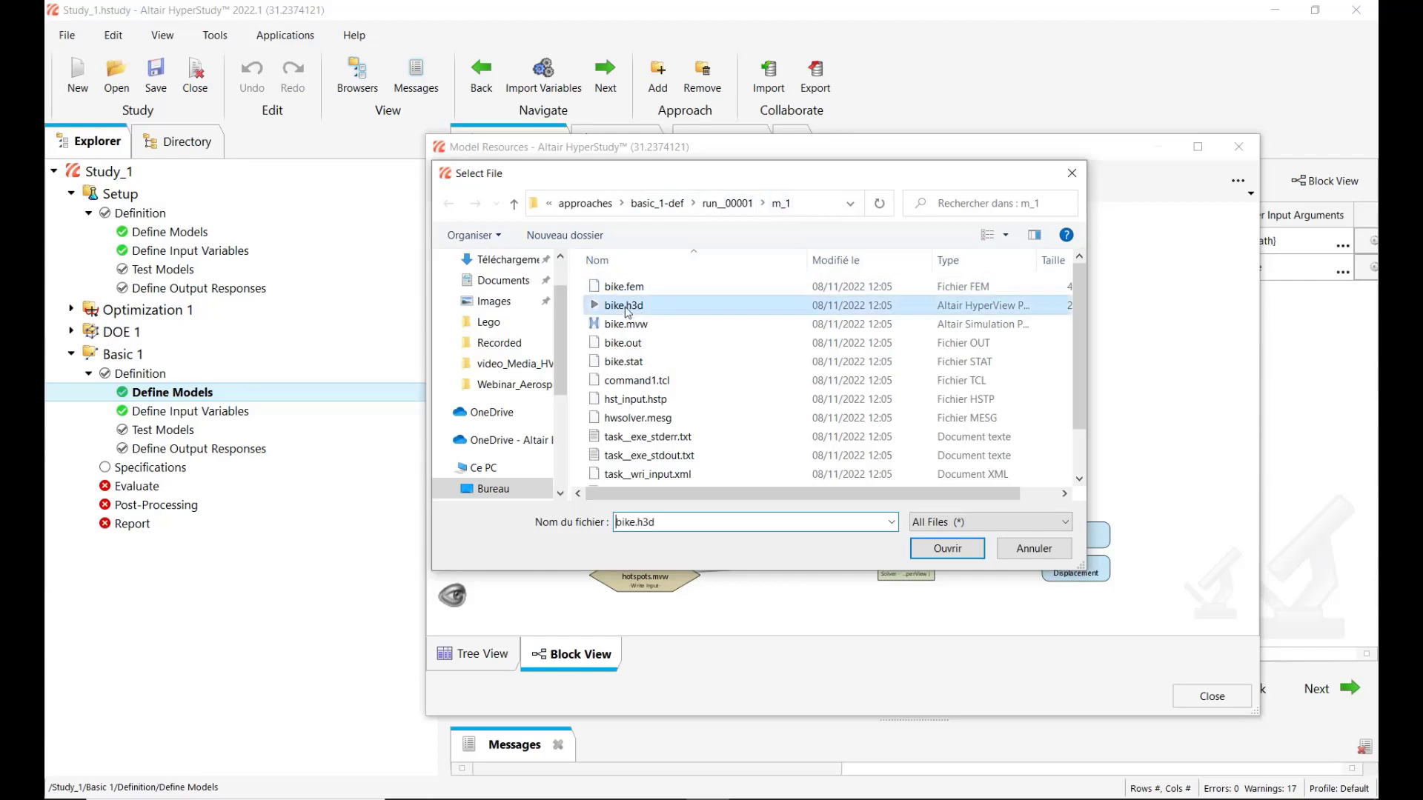
left_click(948, 549)
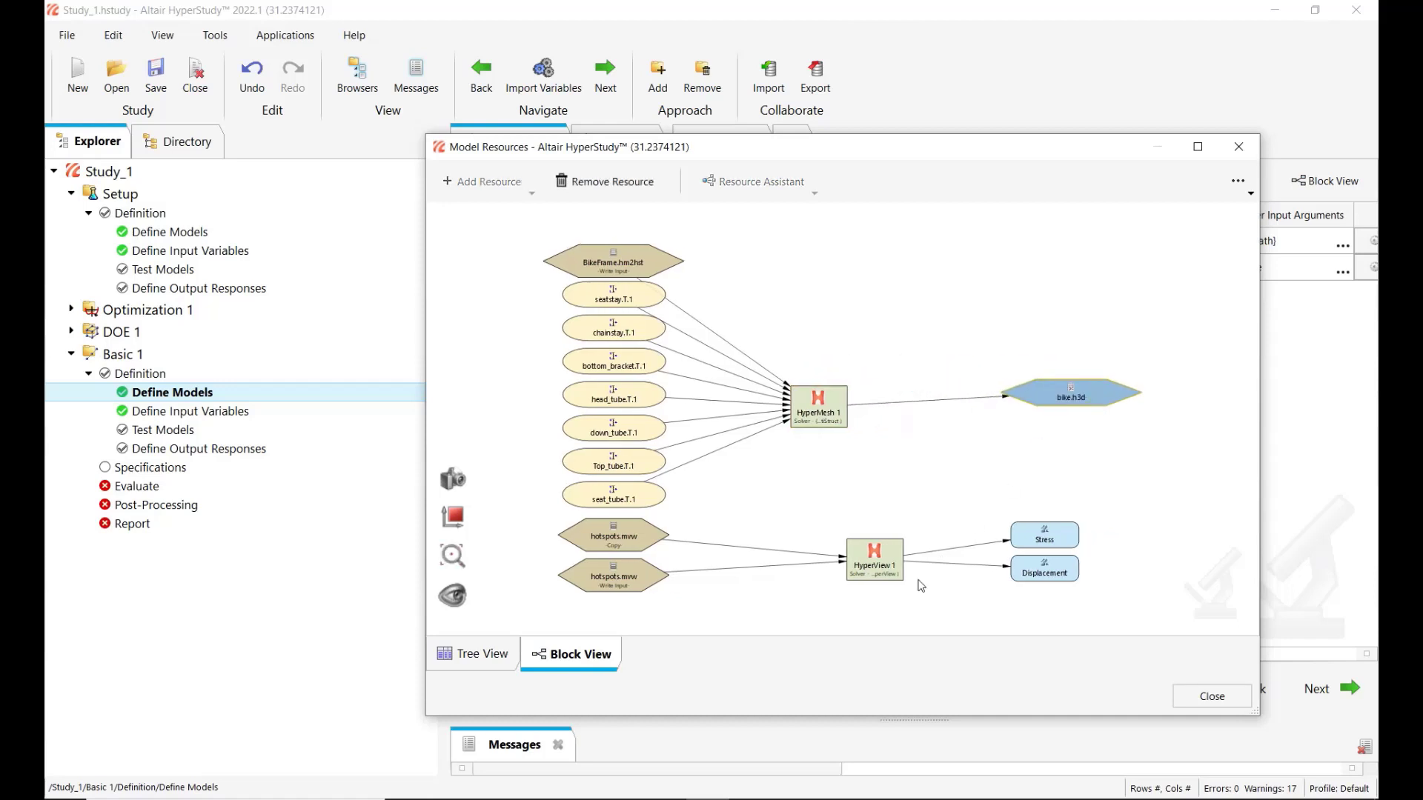
Link HyperMesh 1's bike.h3d into HyperView 1 as a copied input resource.
right_click(885, 564)
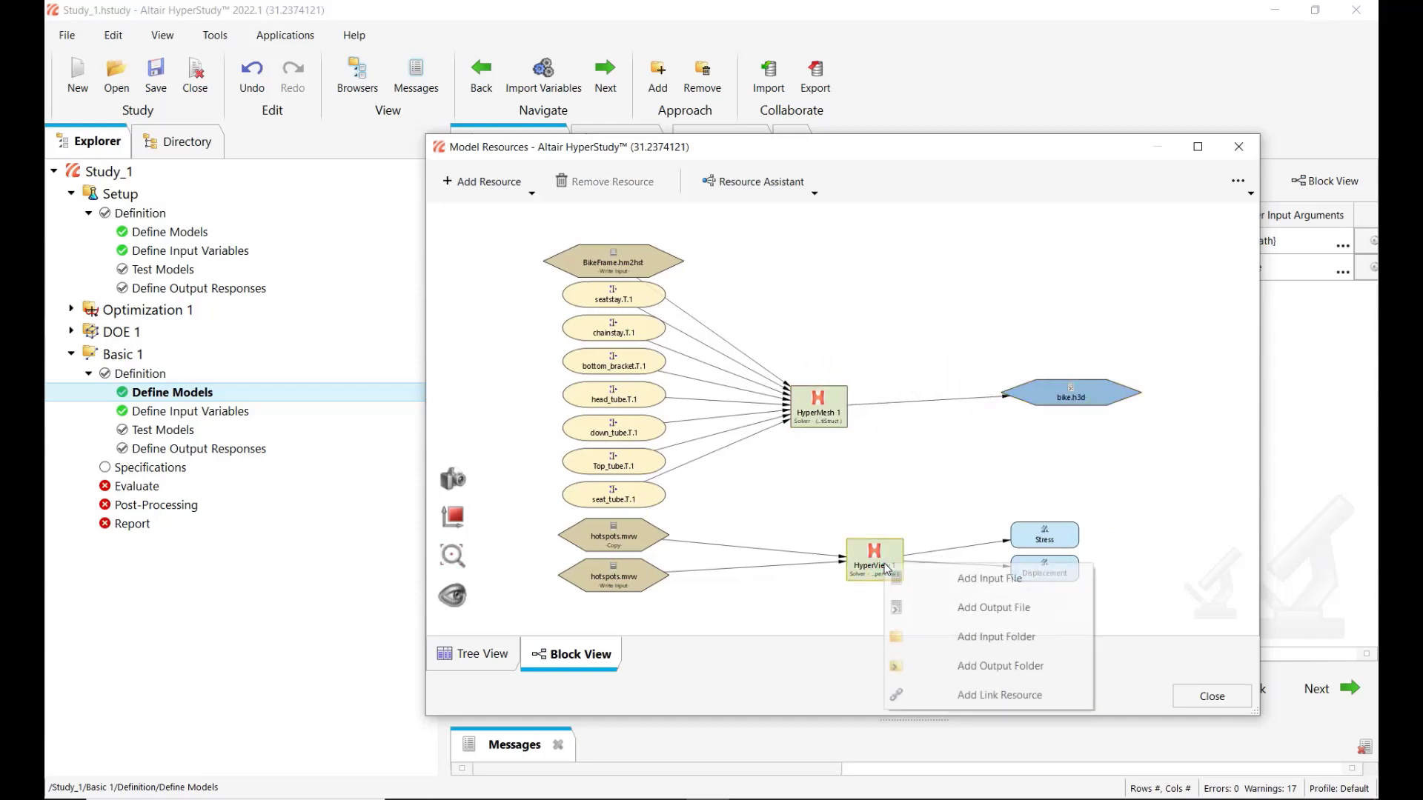
left_click(1015, 695)
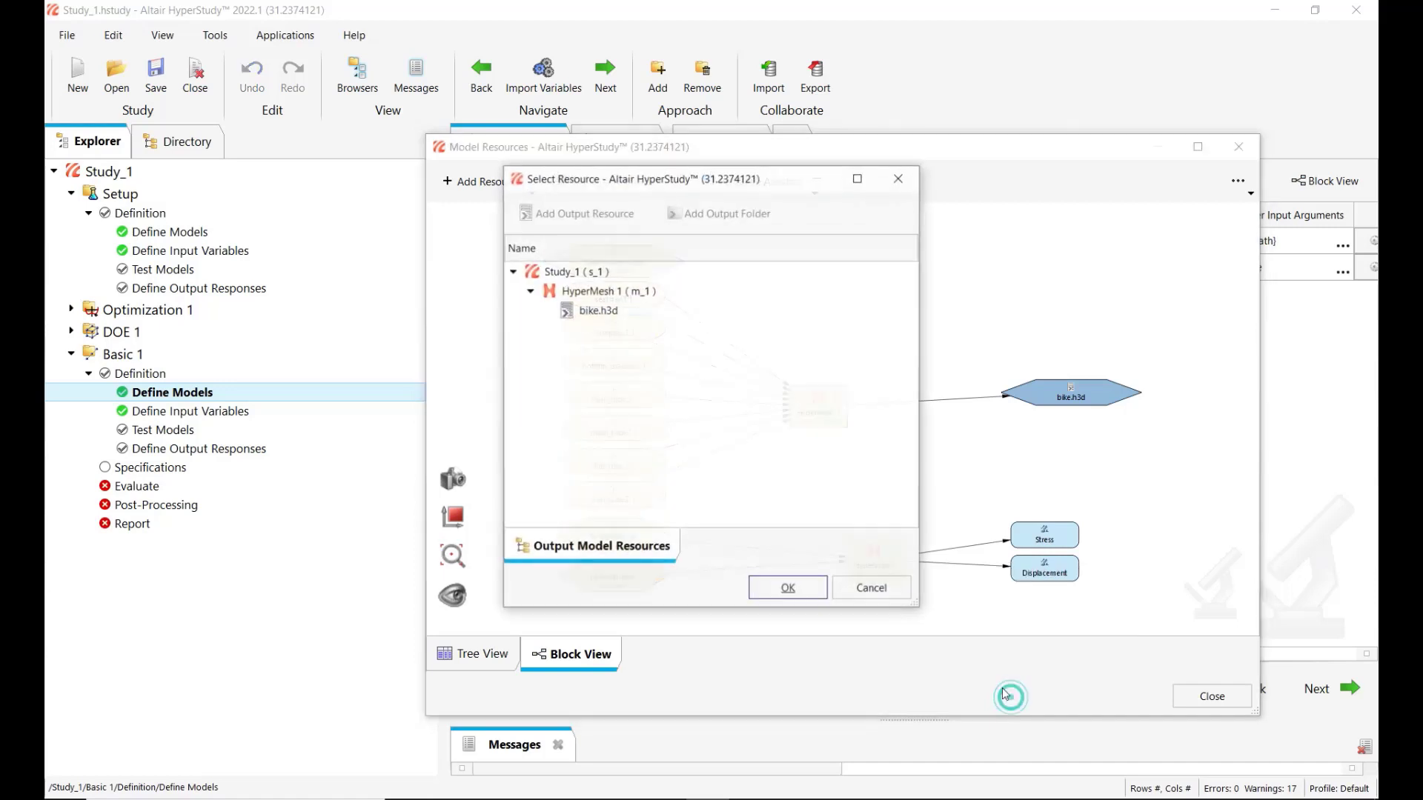
left_click(605, 312)
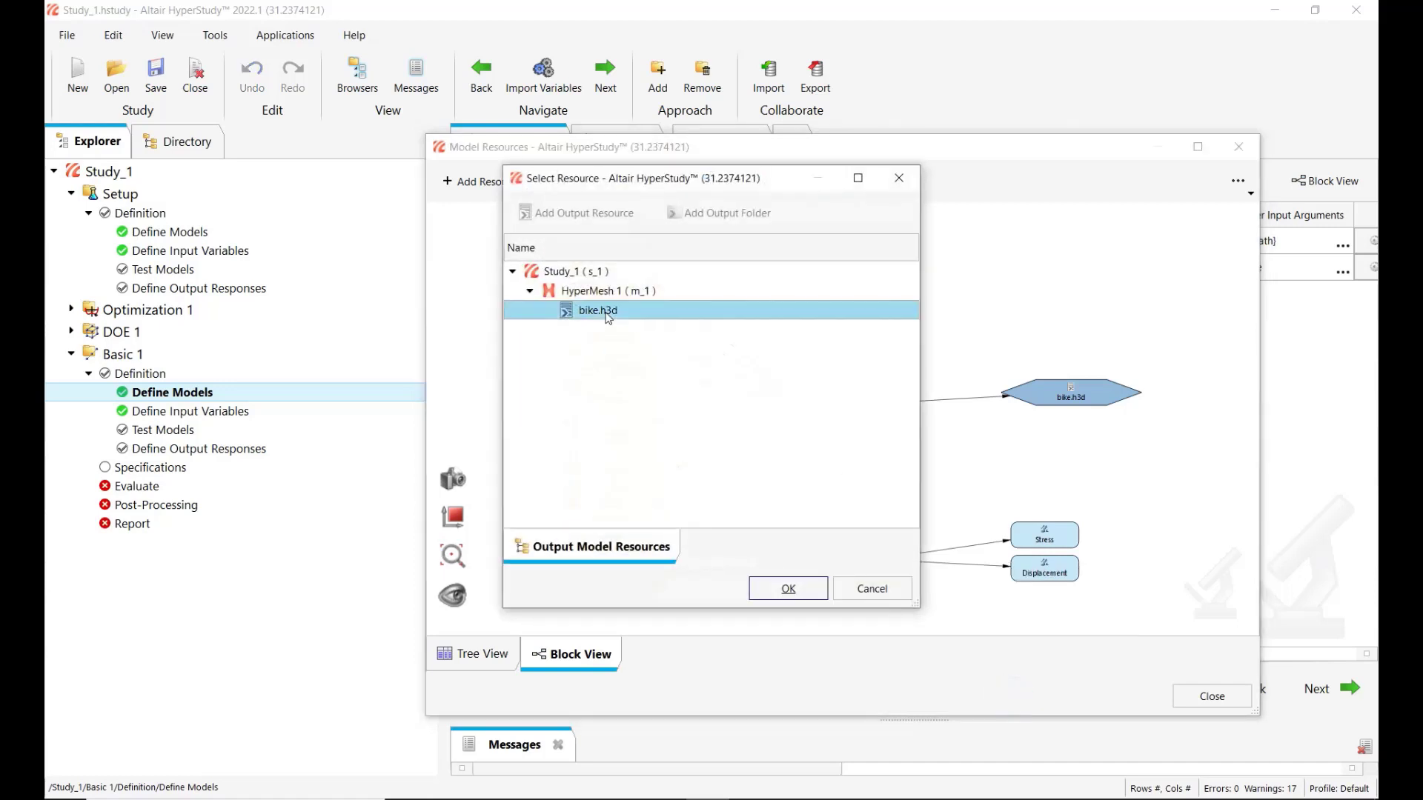
left_click(758, 590)
left_click(889, 543)
left_click_drag(905, 506, 901, 486)
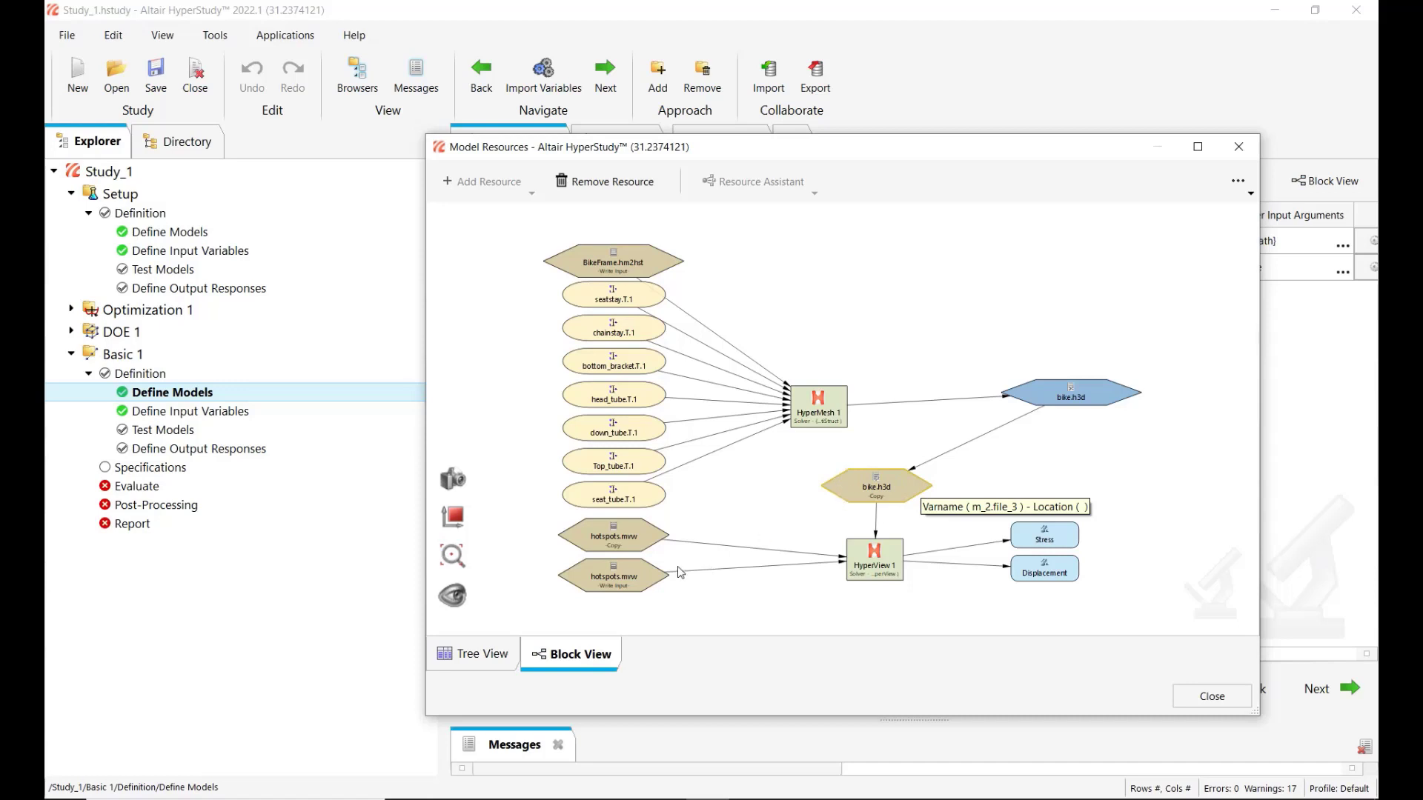
Arrange the resource diagram into a horizontal flow and close the Model Resources window.
mouse_move(642, 589)
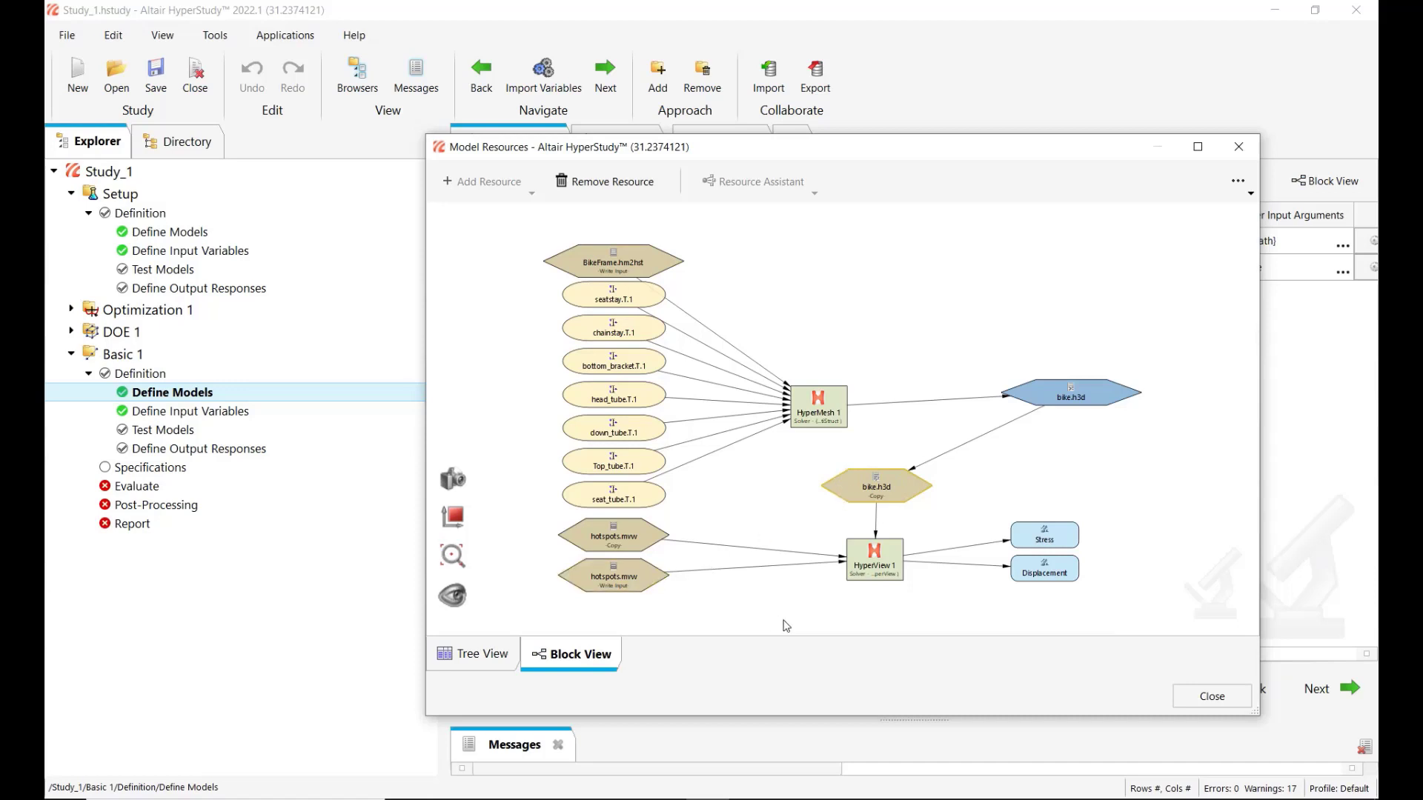
left_click(454, 519)
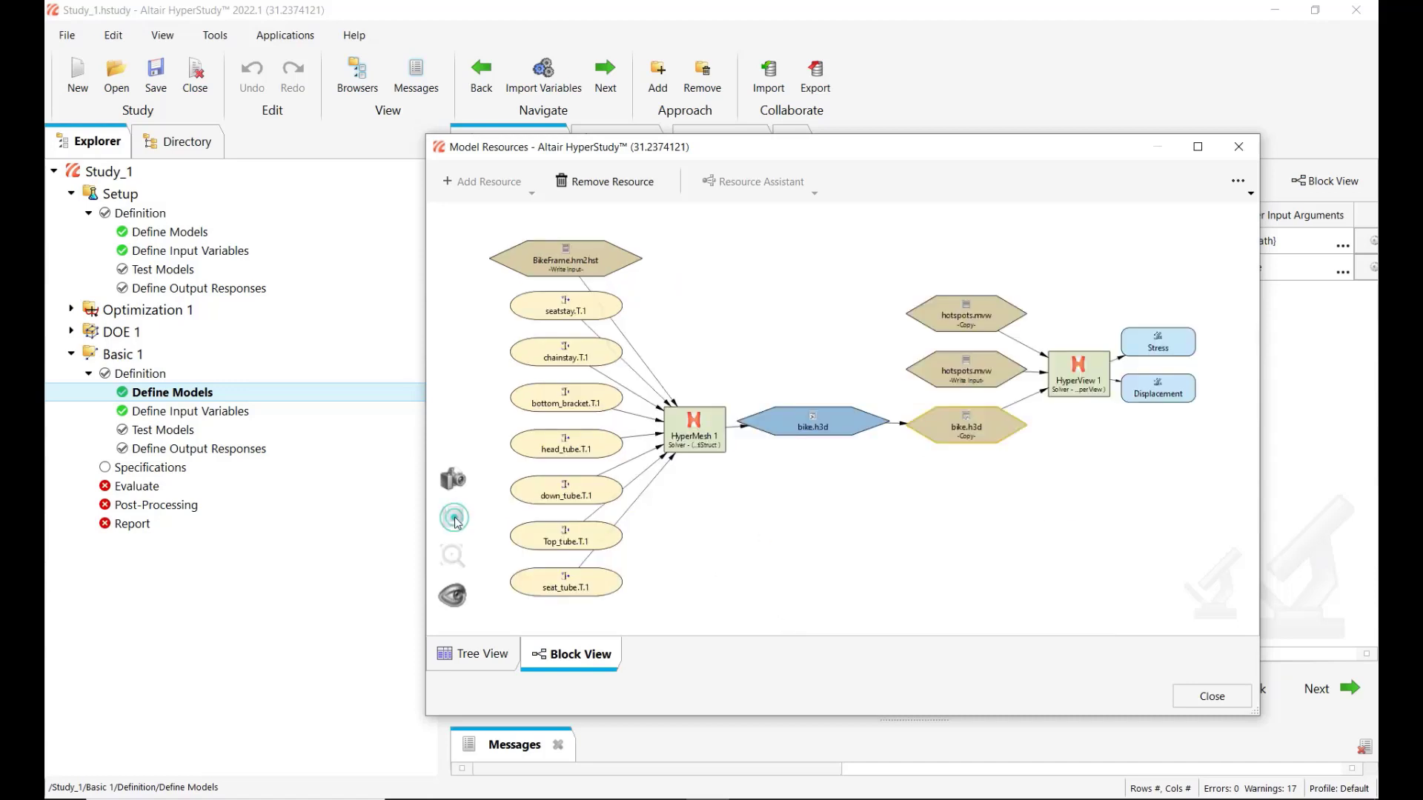
left_click(1212, 697)
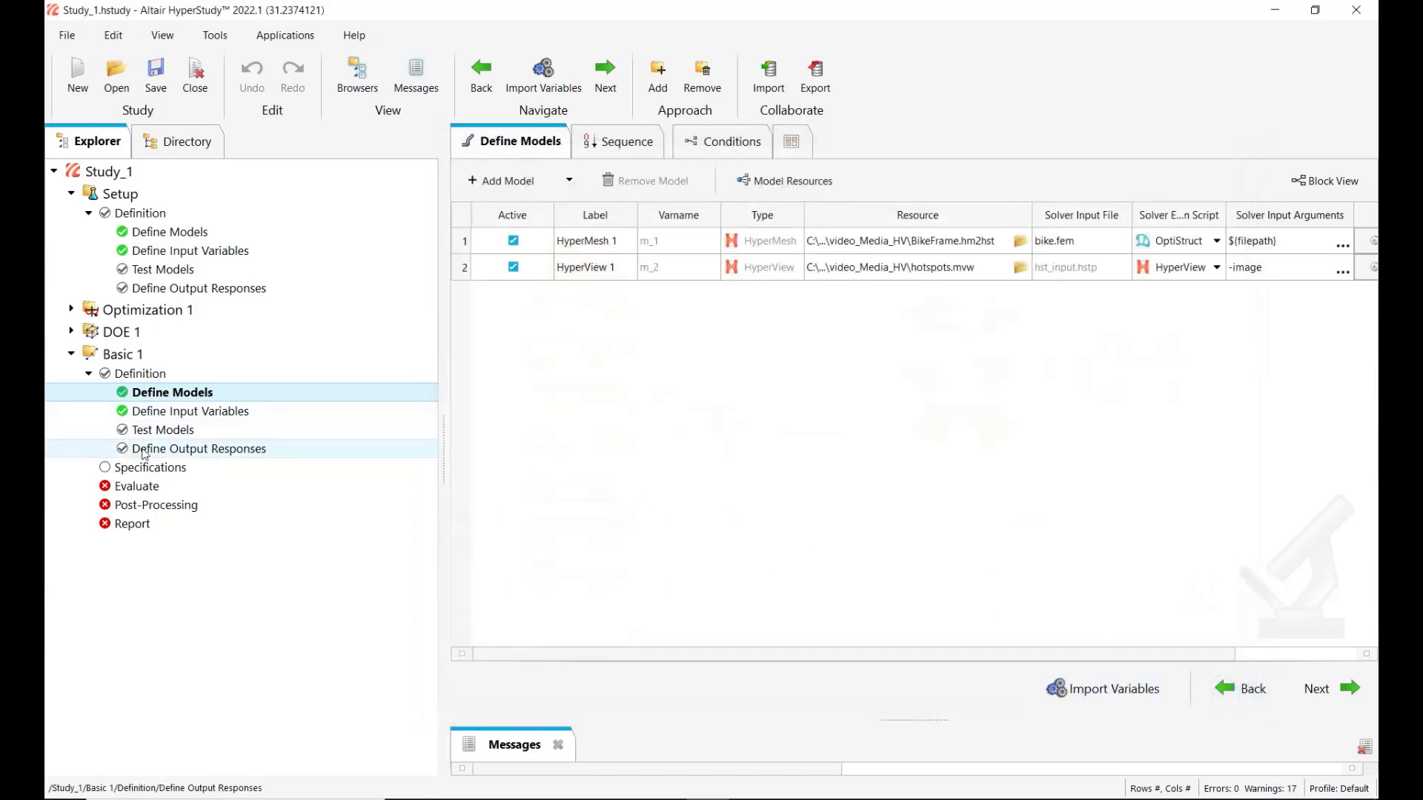
Run Write, Execute and Extract for the HyperView 1 row in Test Models.
left_click(164, 433)
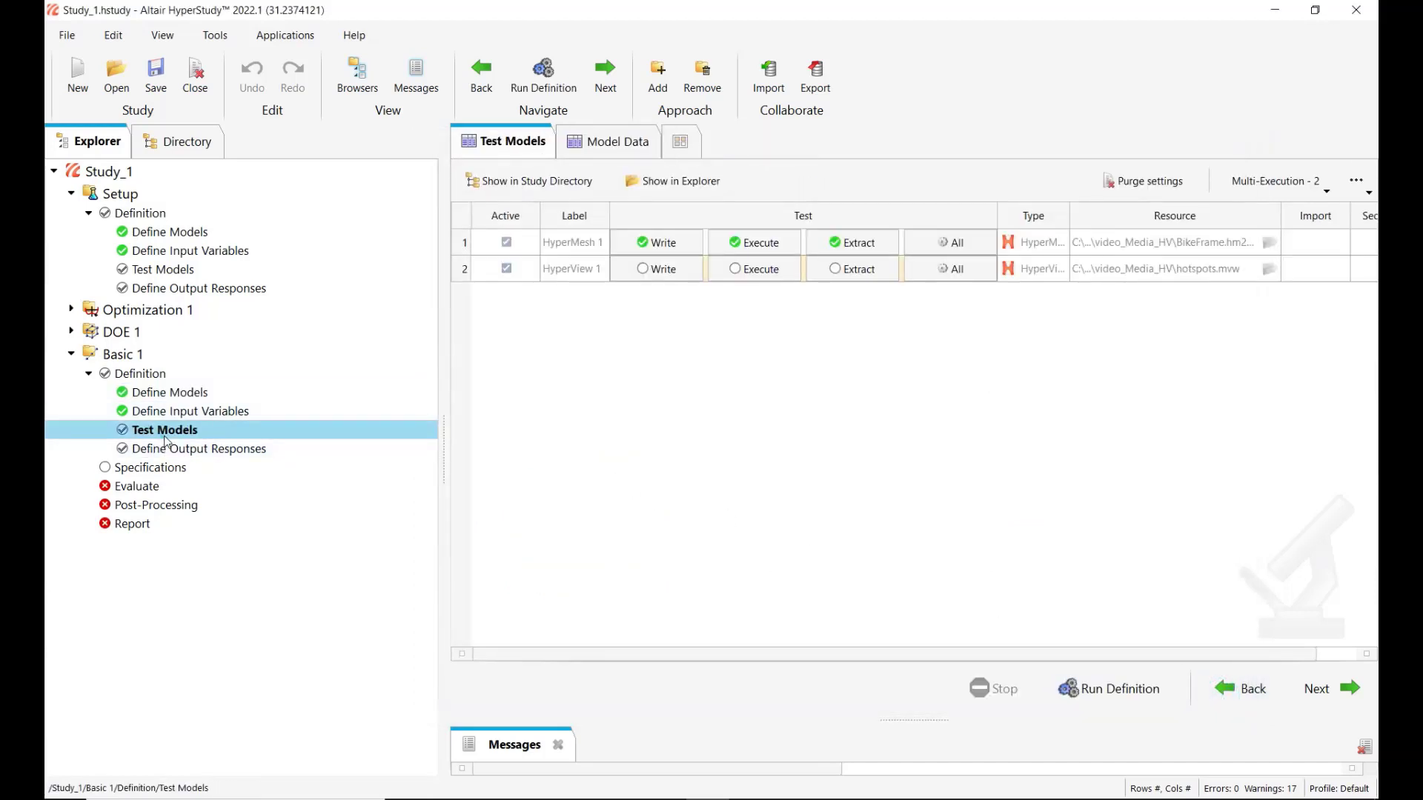
left_click(643, 270)
left_click(734, 270)
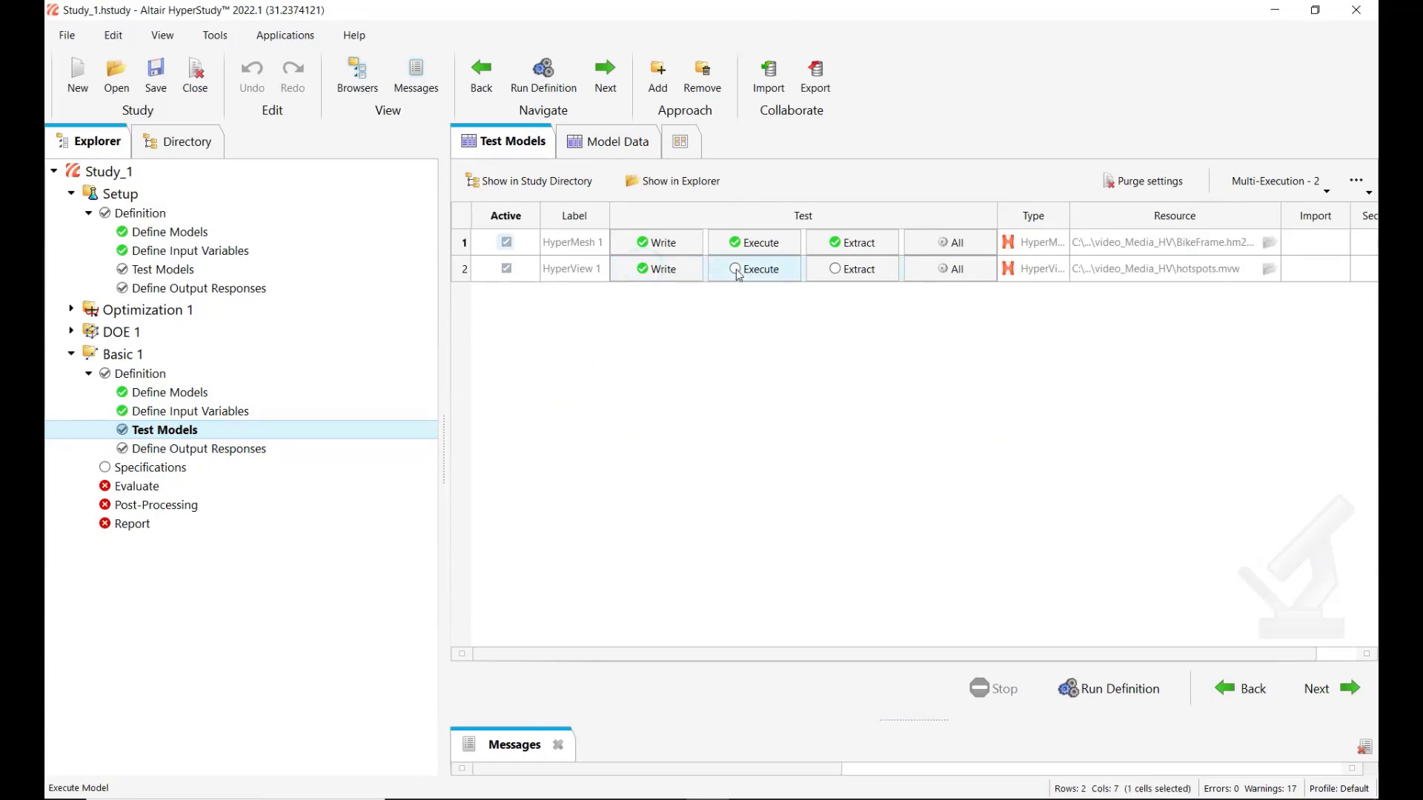
left_click(840, 275)
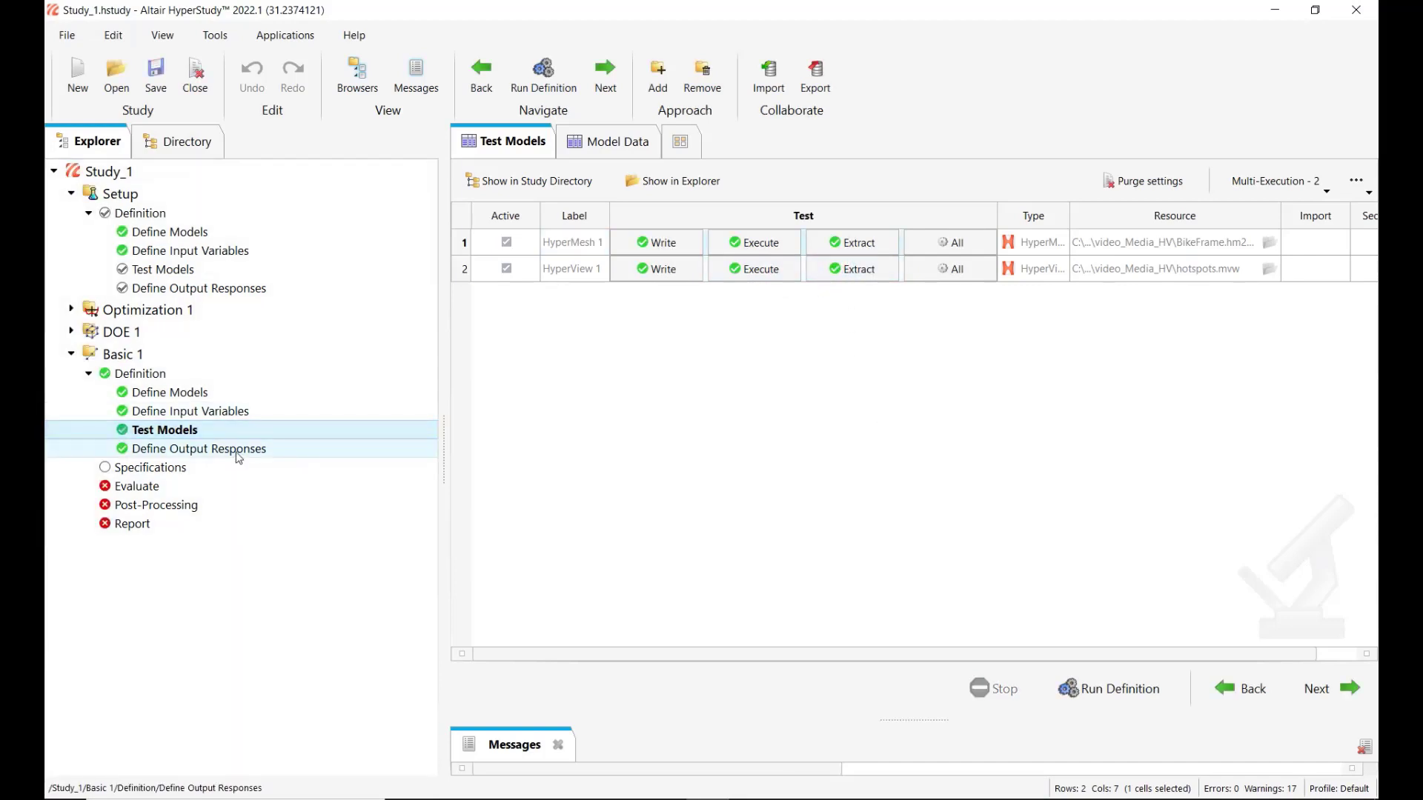
Add a third output response beside Displacement and Stress, then view the empty Media Sources list.
left_click(1346, 689)
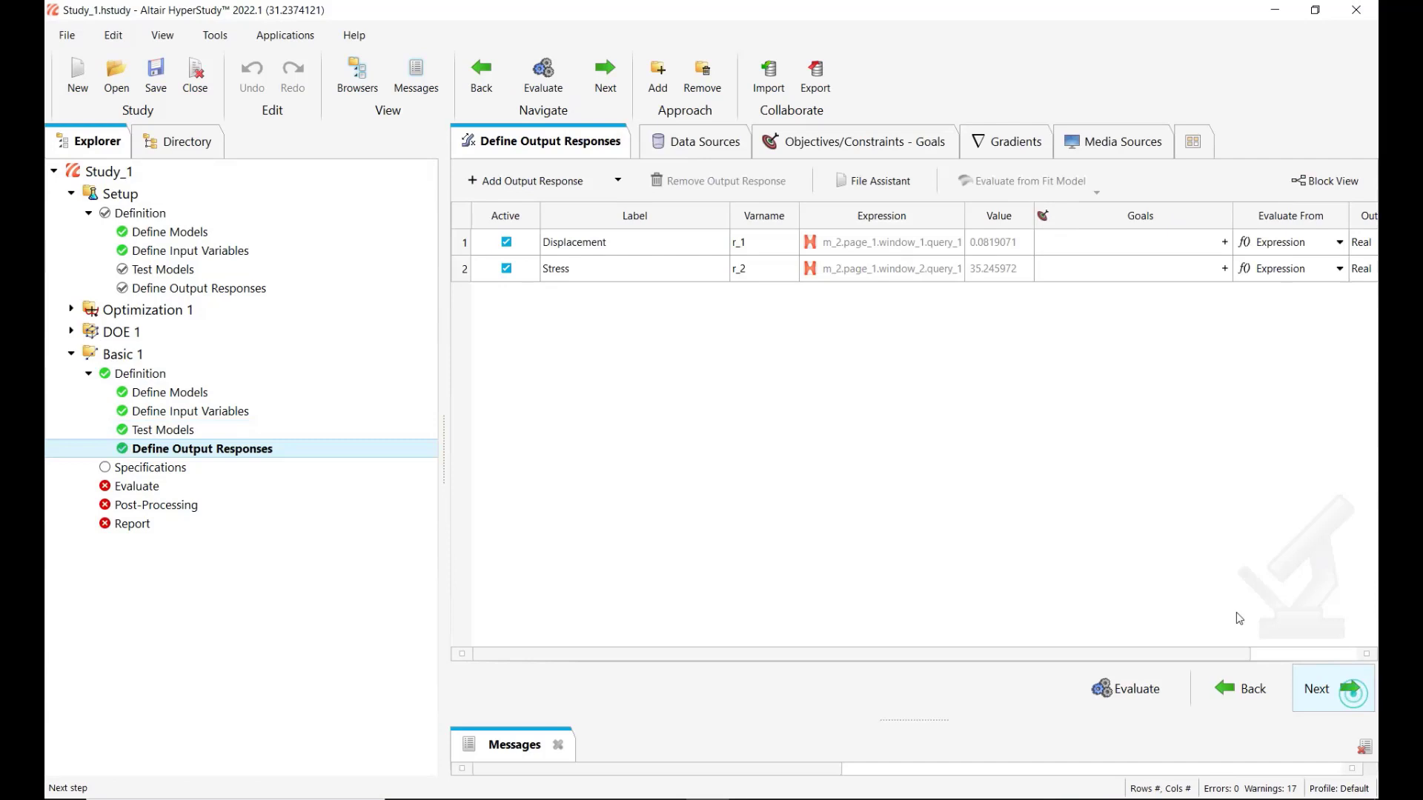
left_click_drag(731, 215, 639, 229)
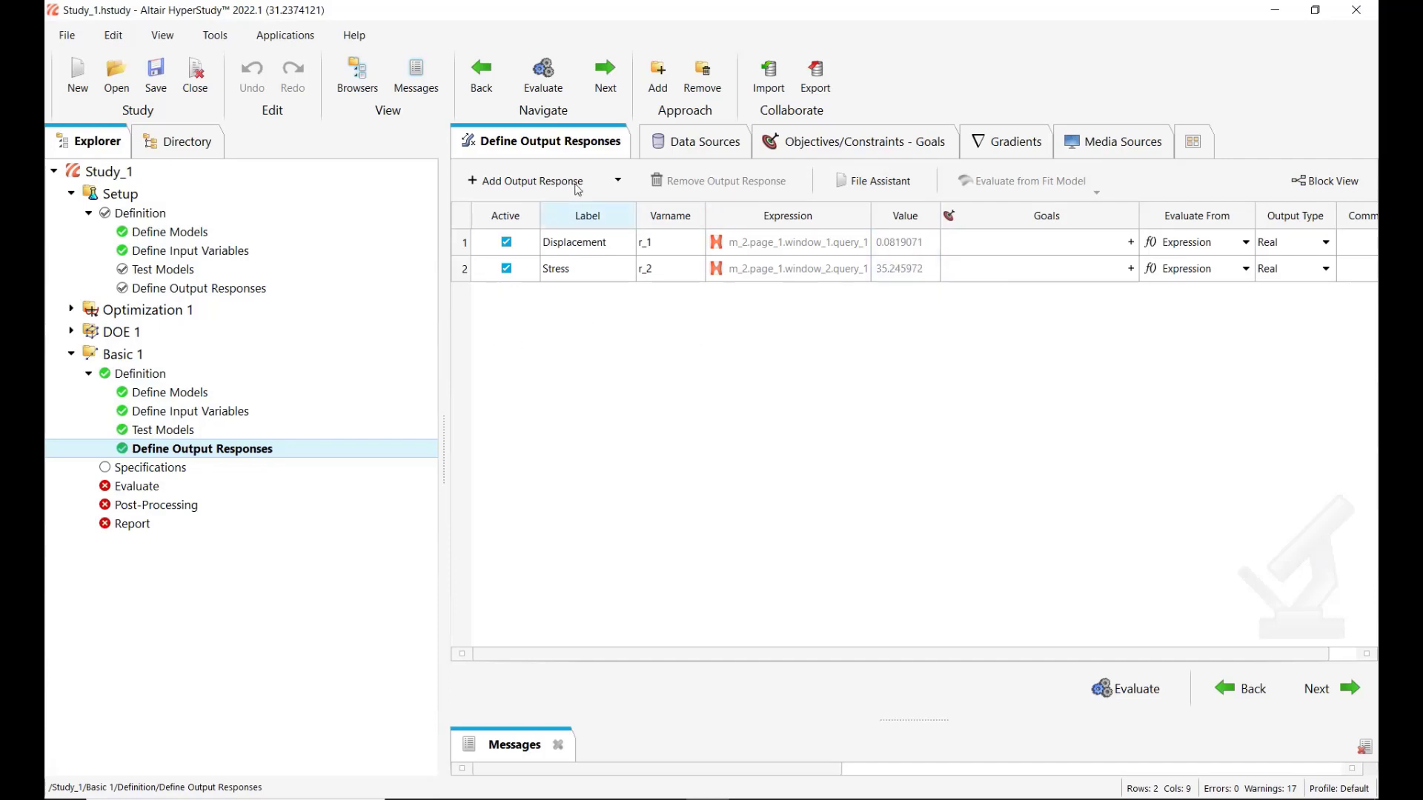
left_click(477, 184)
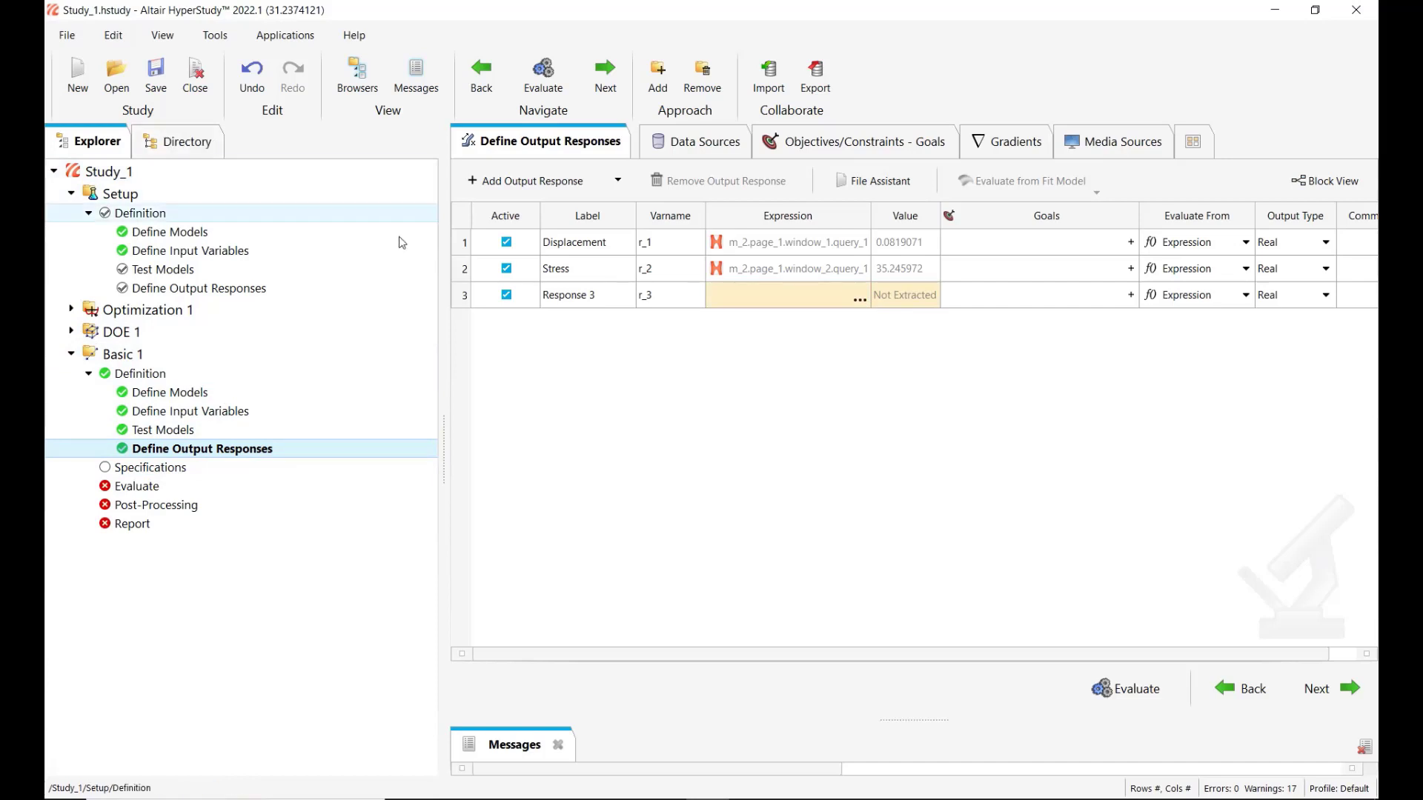
left_click(1146, 143)
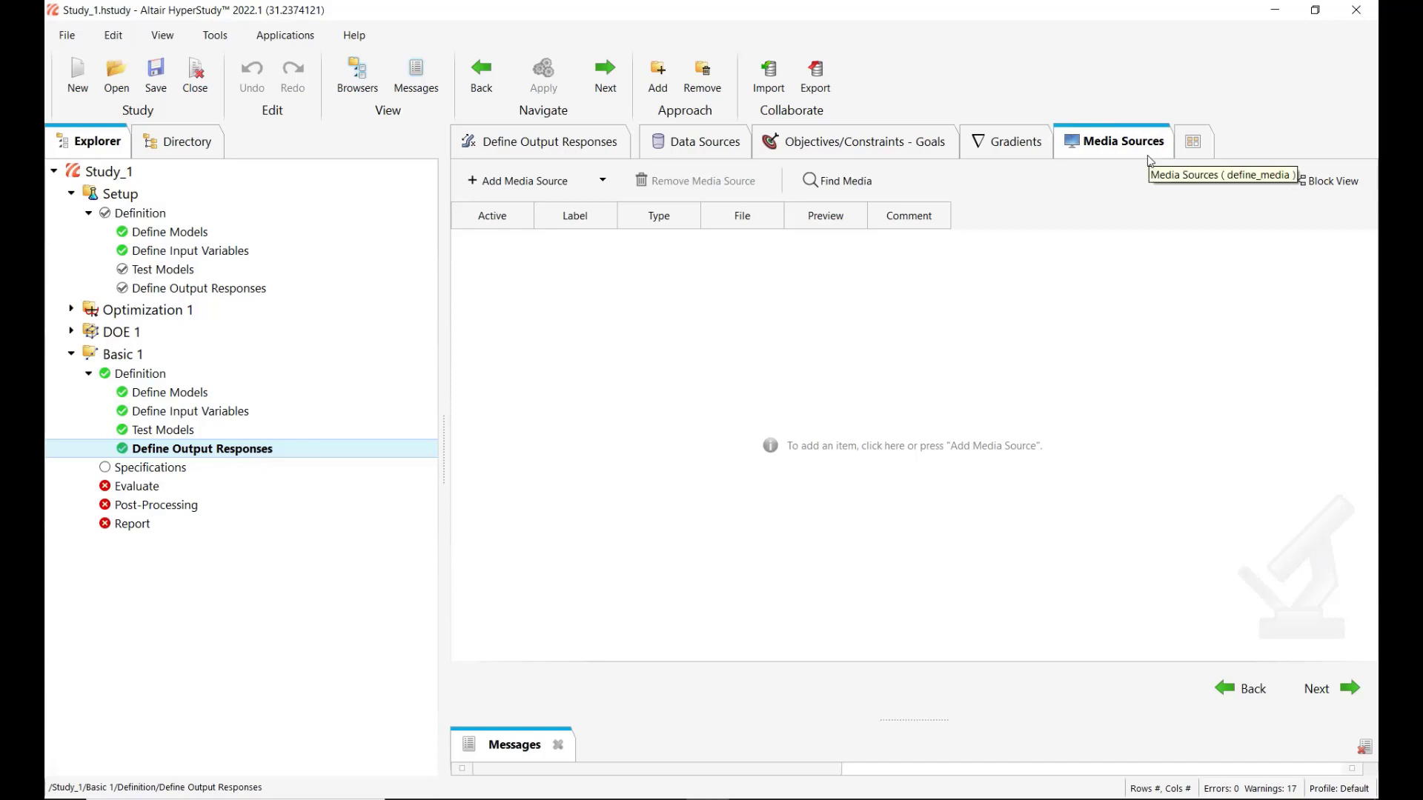
Show the tab overview and scroll to the Media Sources thumbnail among the special tabs.
left_click(1194, 143)
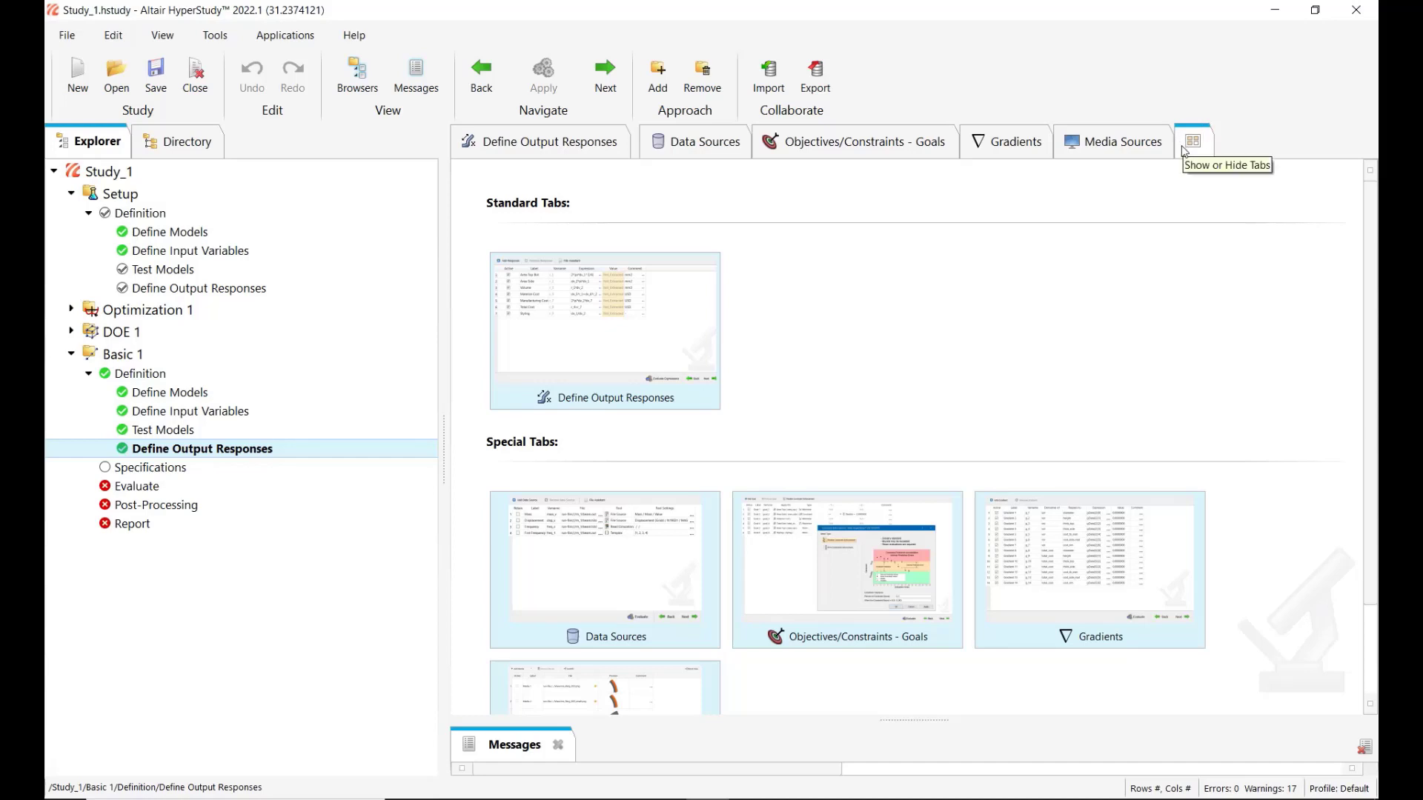
scroll(900, 504, "down", 2)
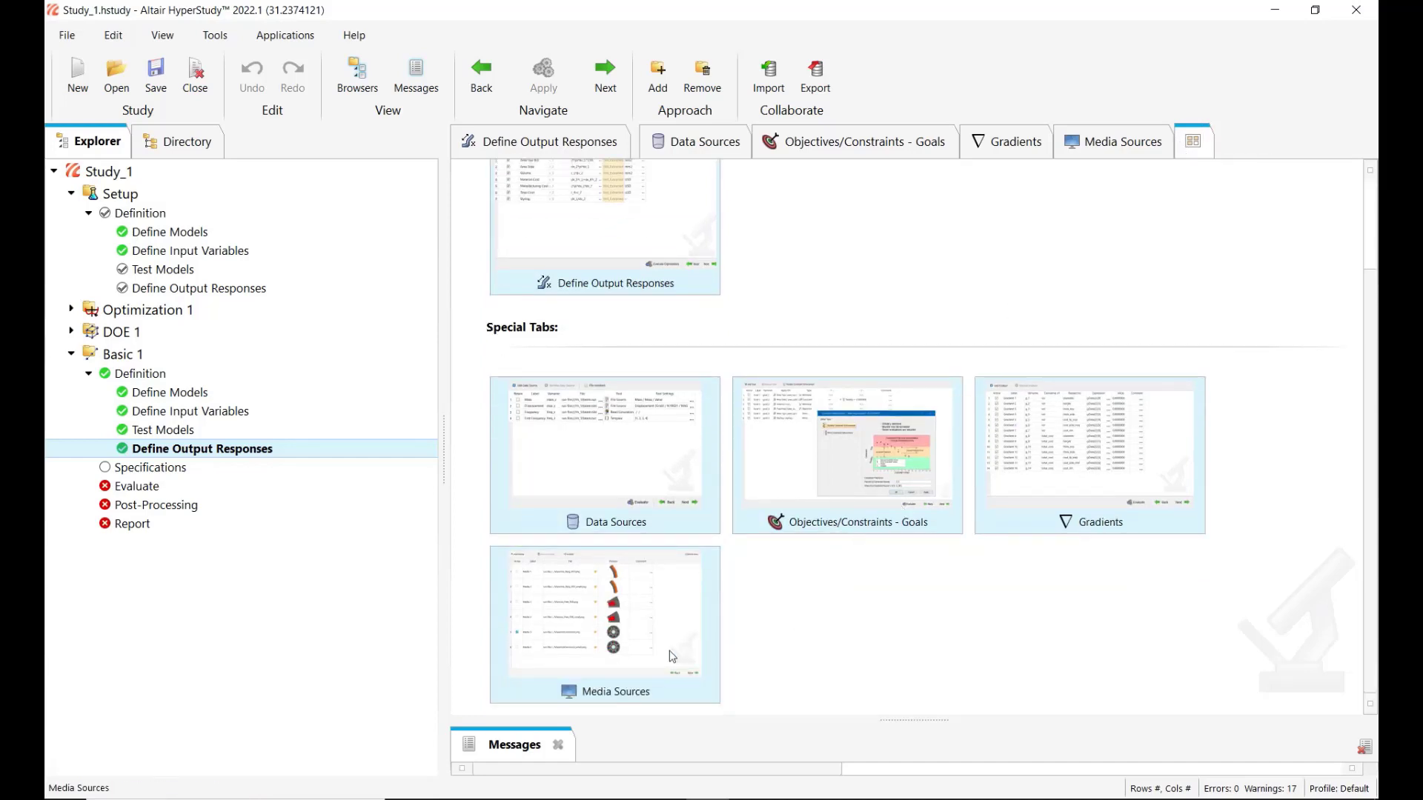
Use Find Media to create Media 1 and Media 2 from the run folders' bike-frame images.
left_click(1082, 150)
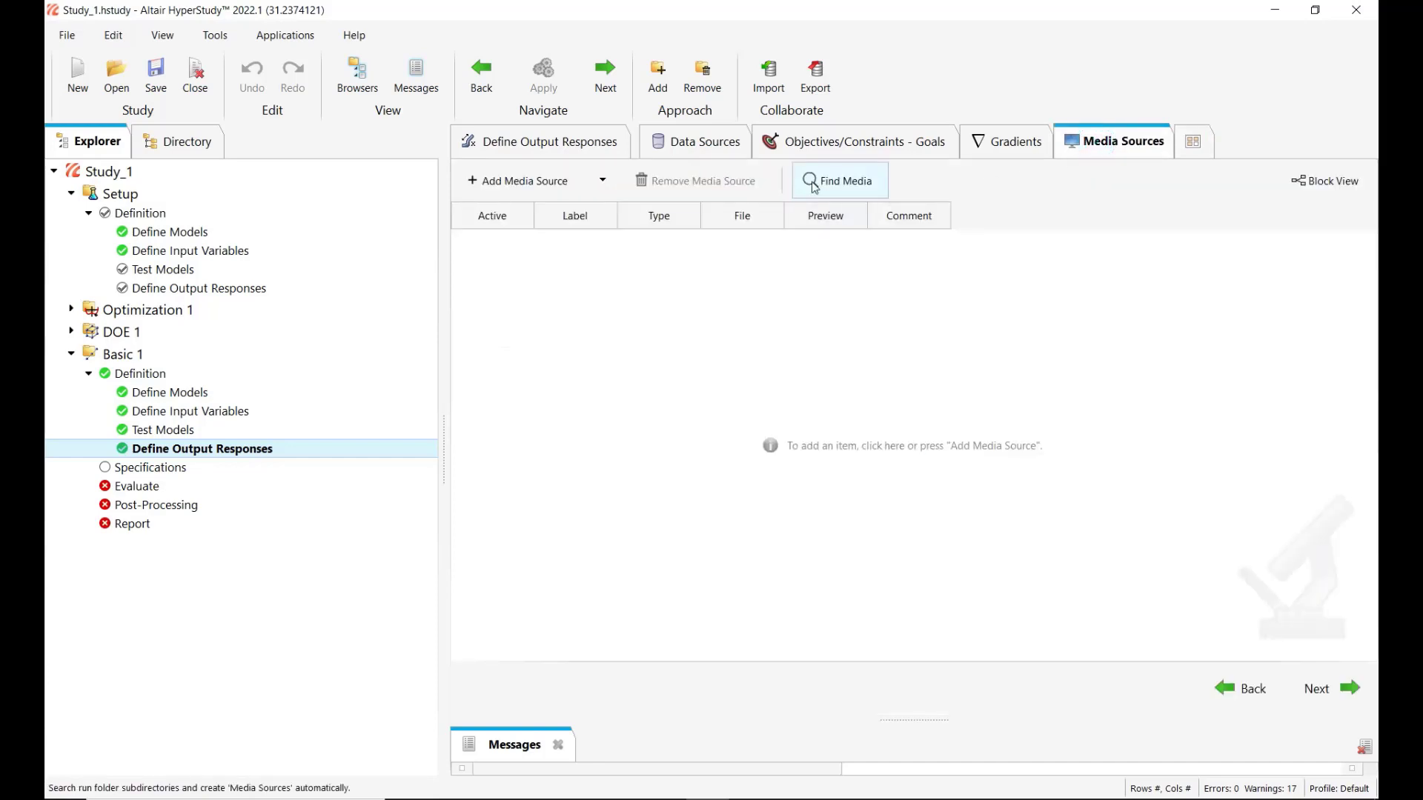
left_click(814, 185)
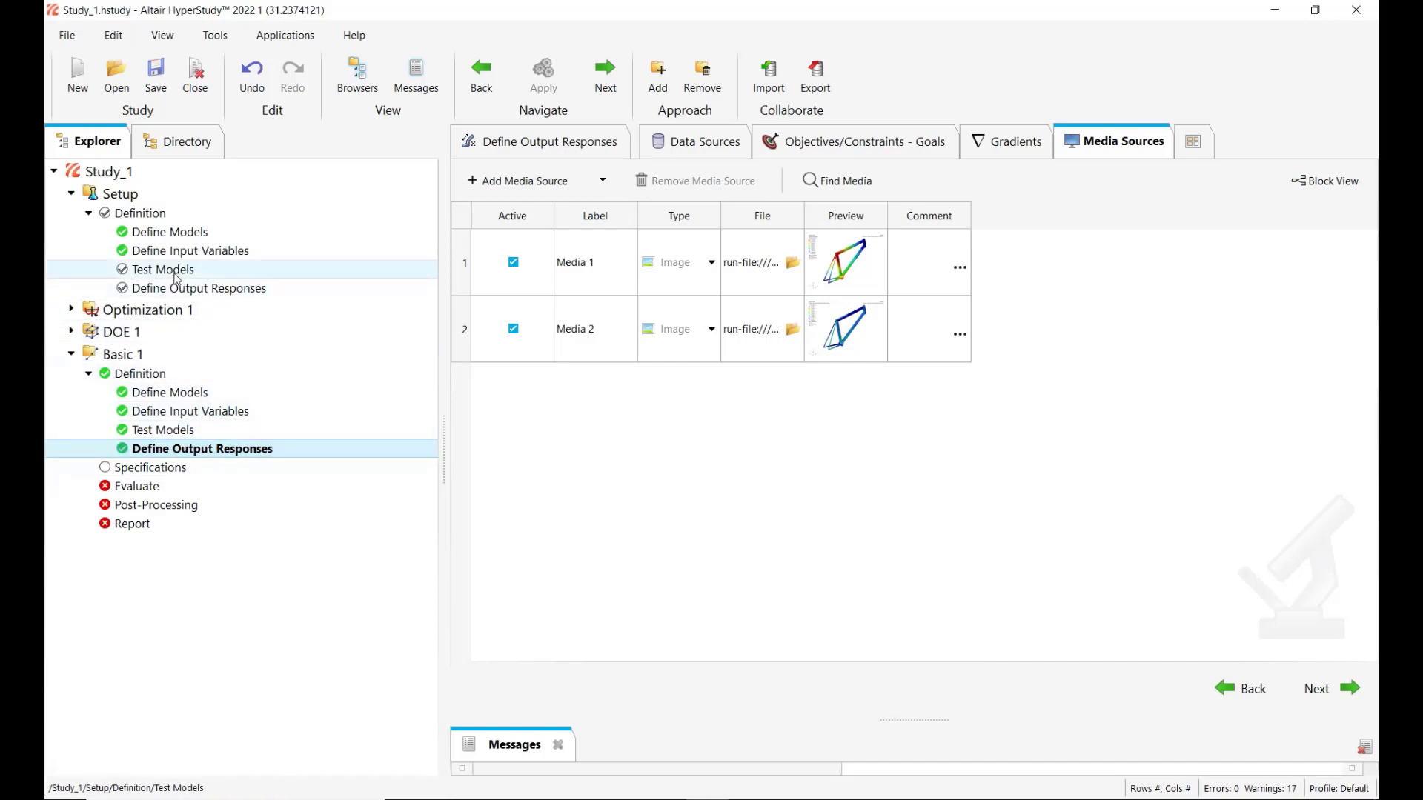
Expand Optimization 1 and review its model definitions and output response goals.
left_click(71, 309)
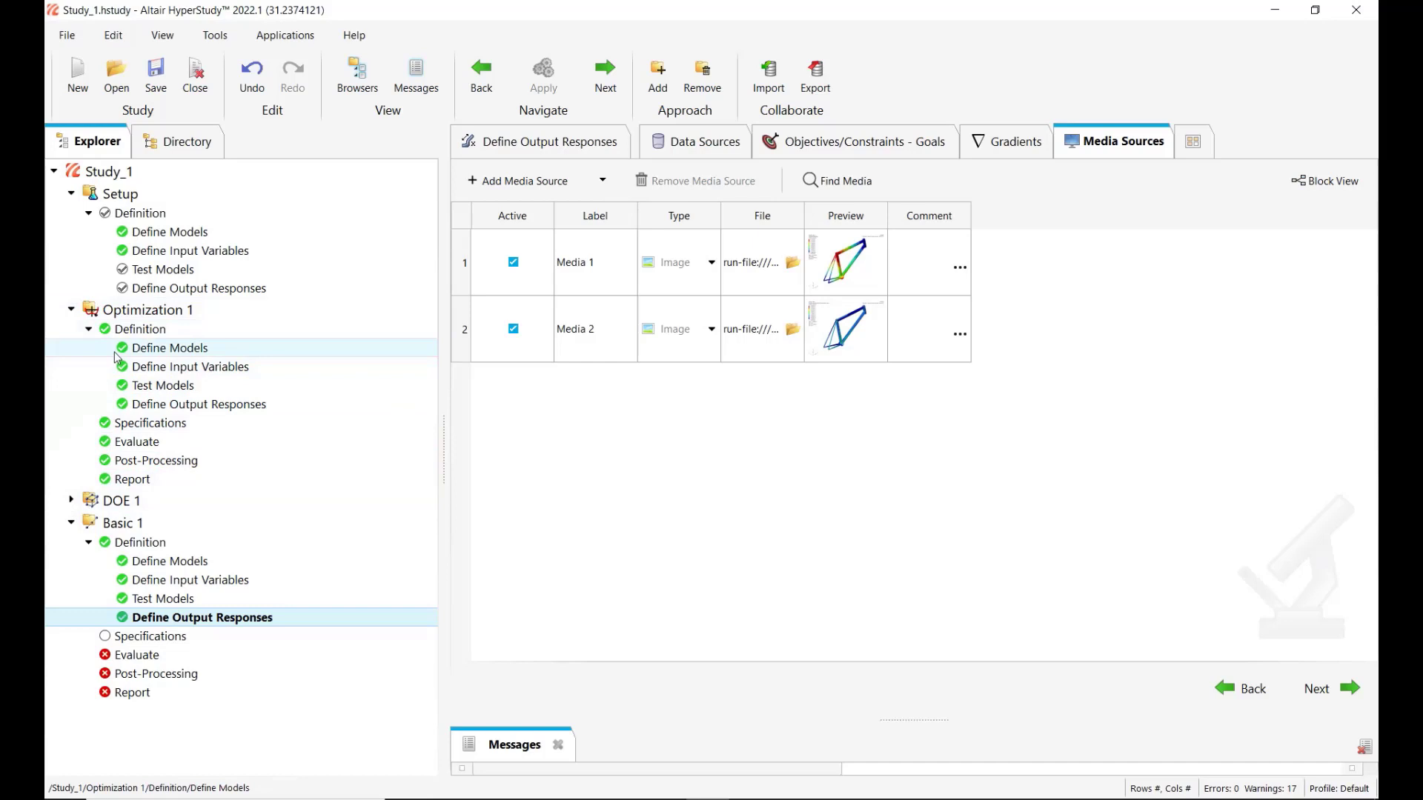
left_click(151, 355)
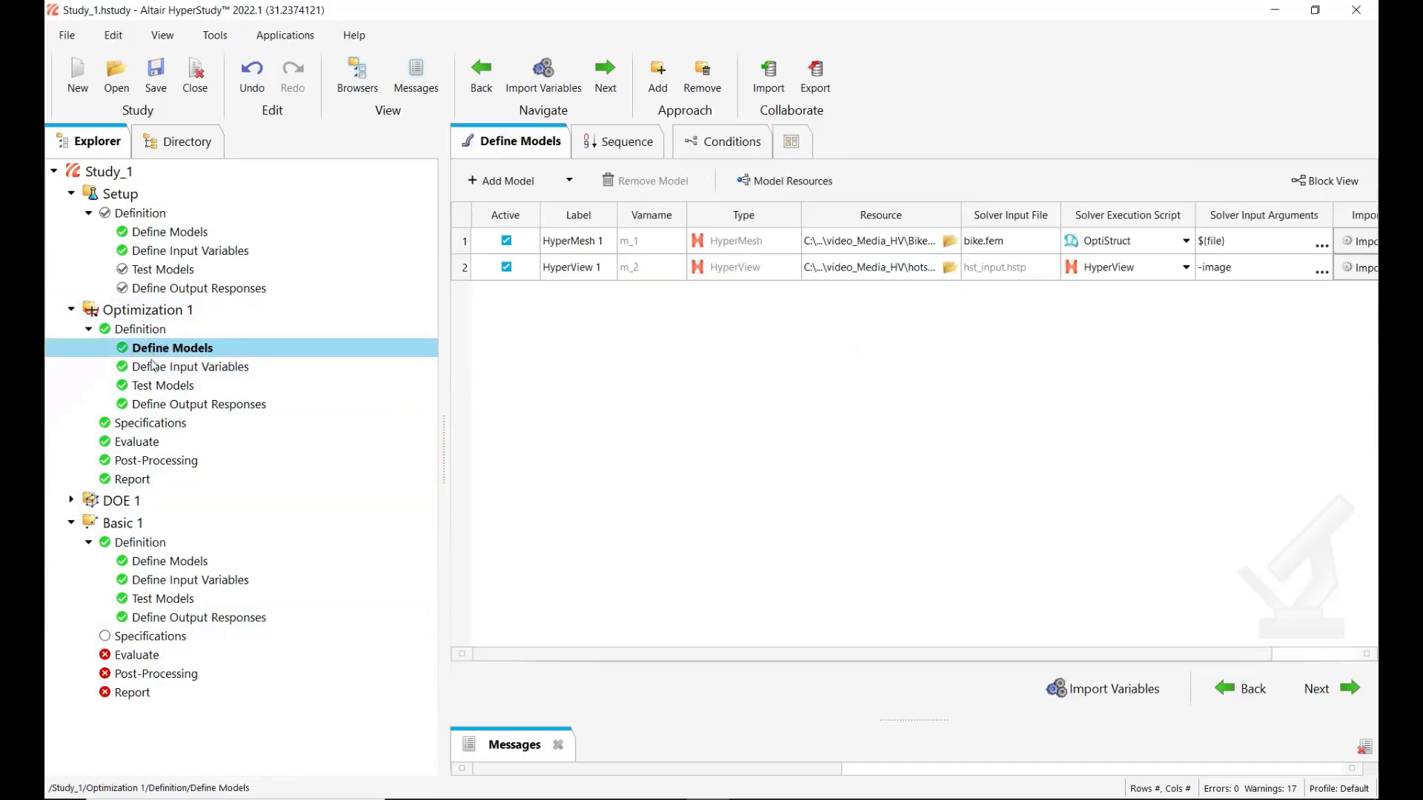
left_click(199, 406)
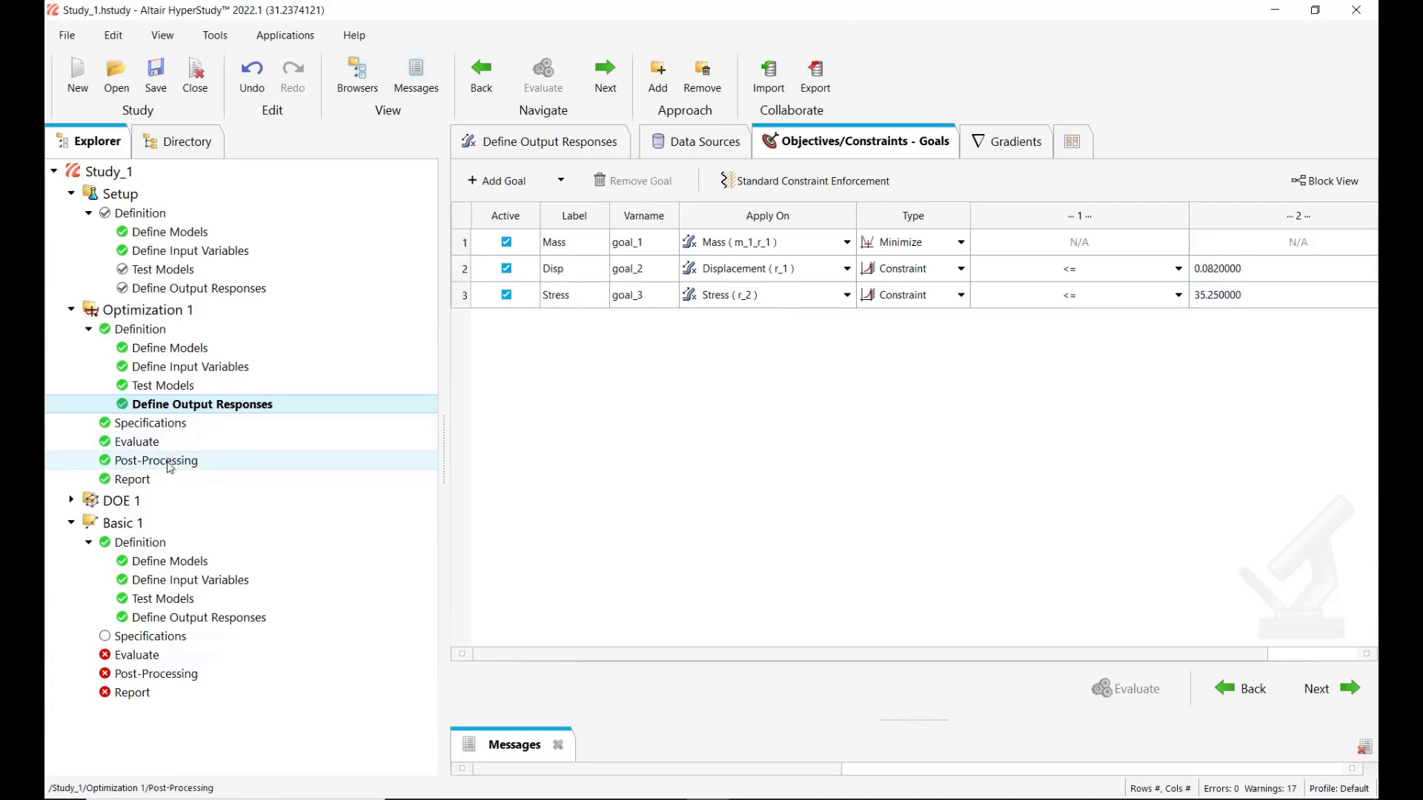
left_click(1350, 696)
Advance to Optimization 1 post-processing and show the contour preview images for runs 2 and 3.
left_click(1352, 698)
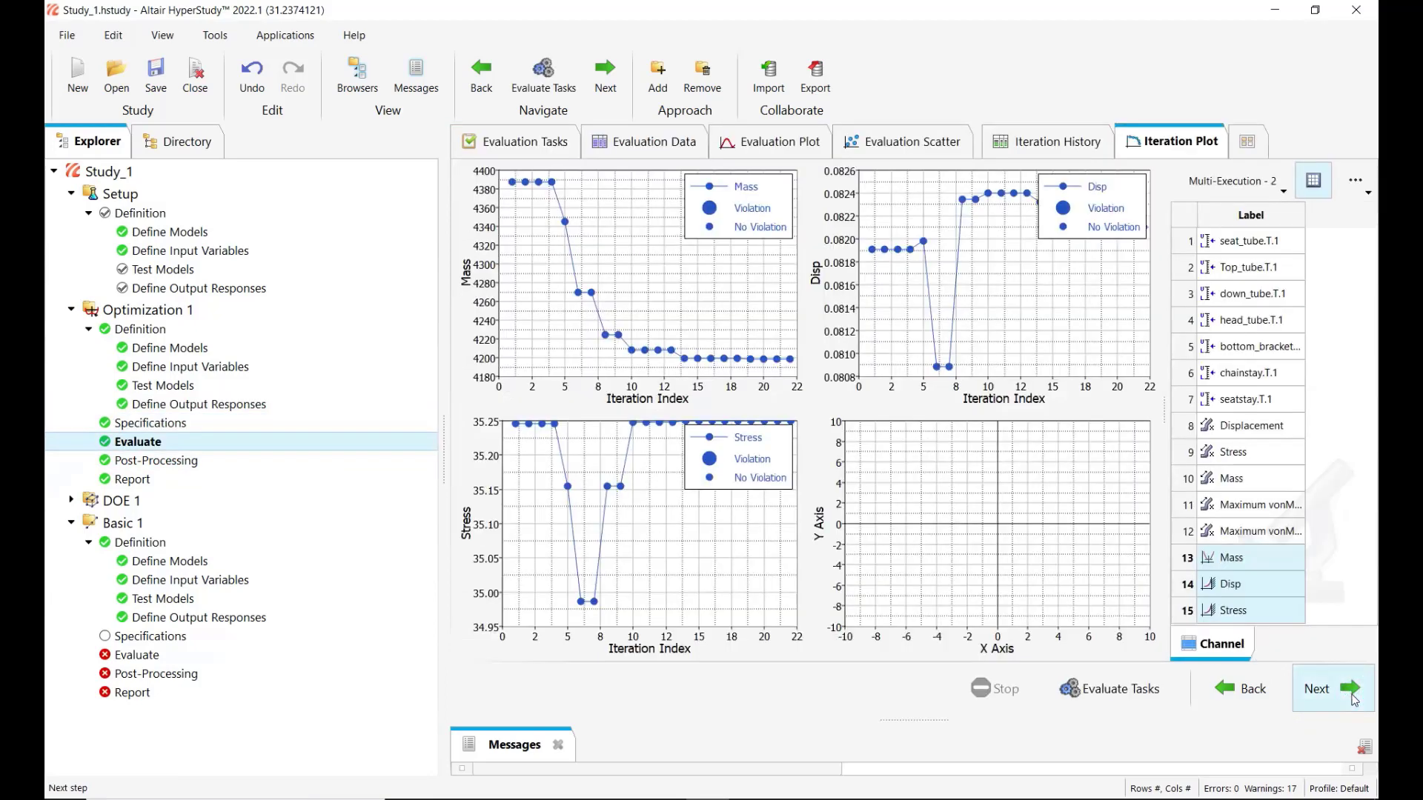
left_click(1353, 698)
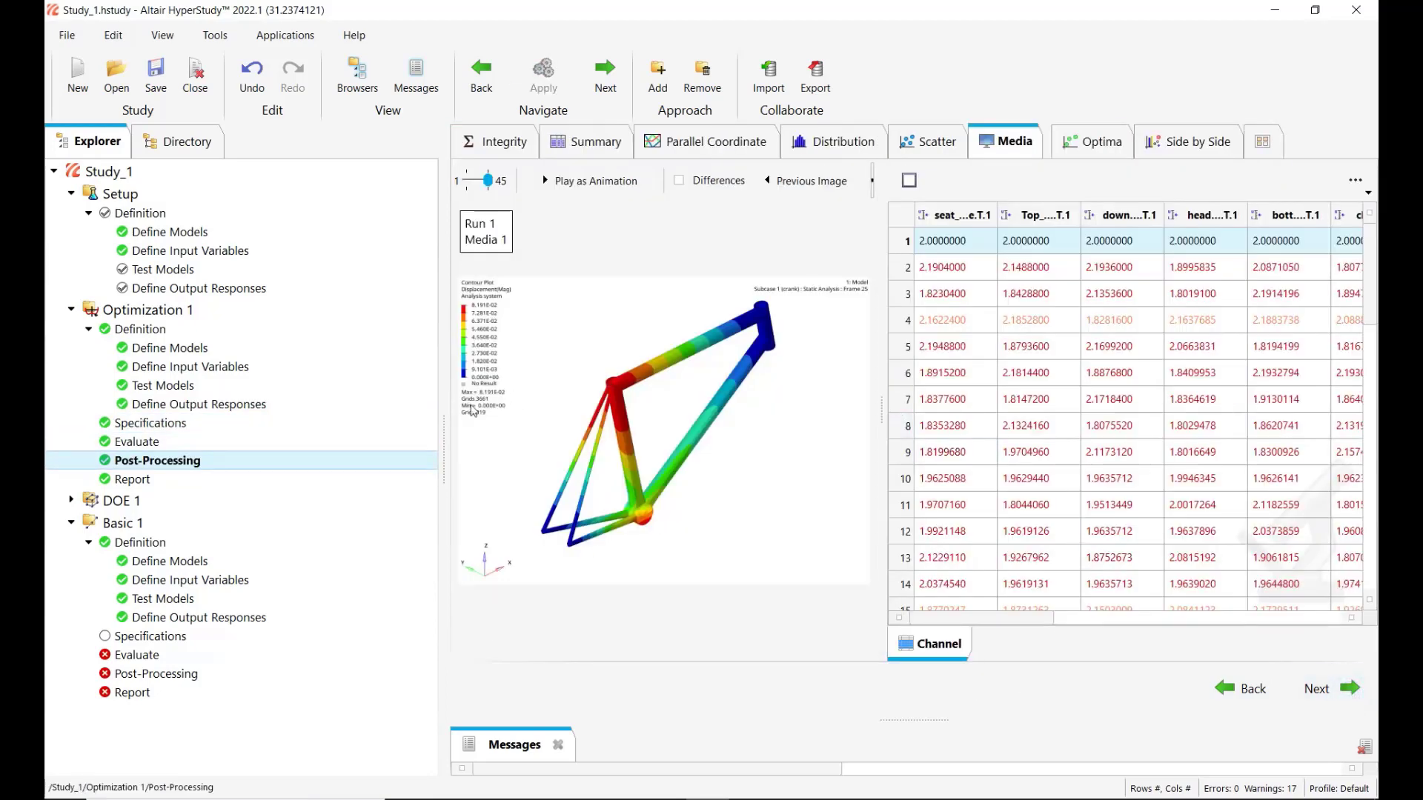
left_click_drag(443, 438, 347, 437)
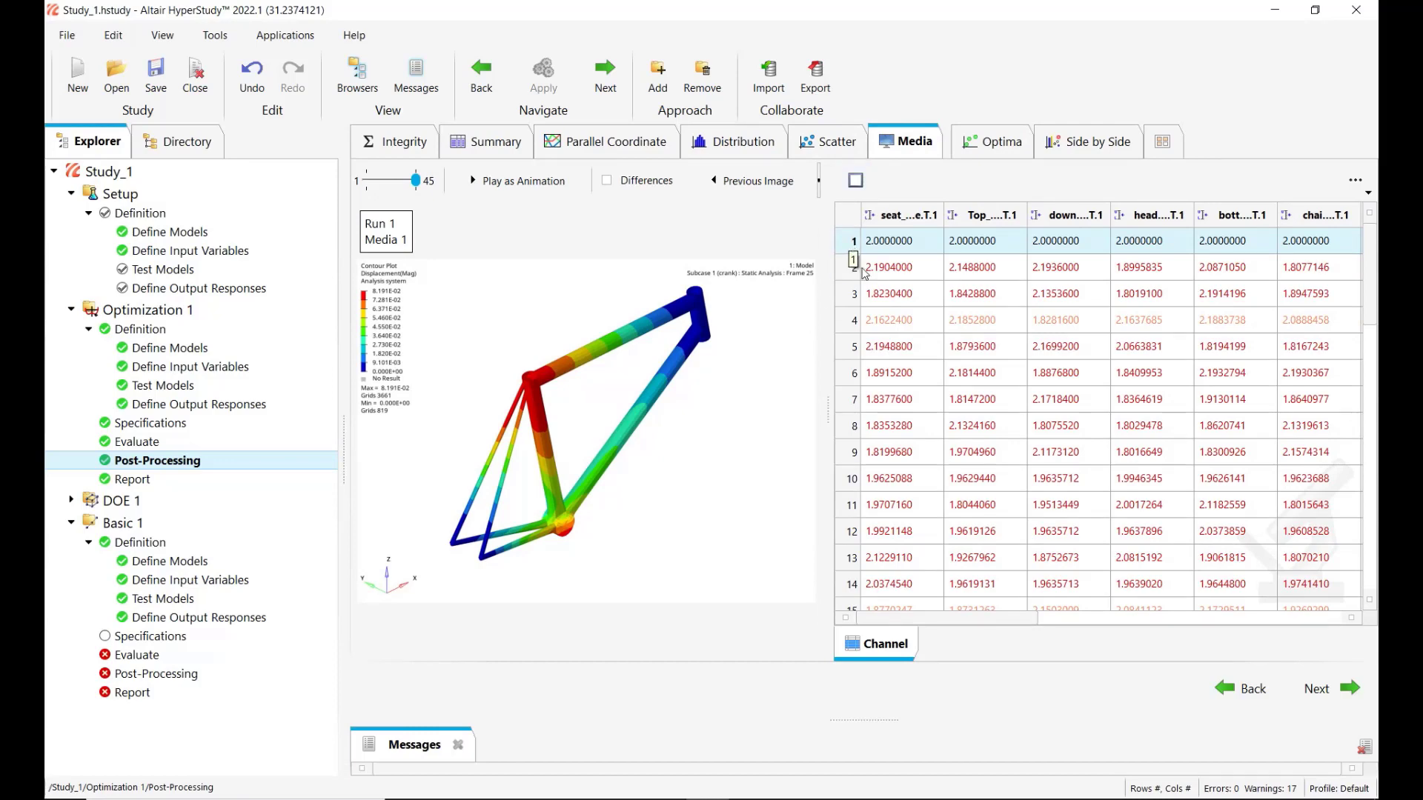
scroll(986, 385, "down", 12)
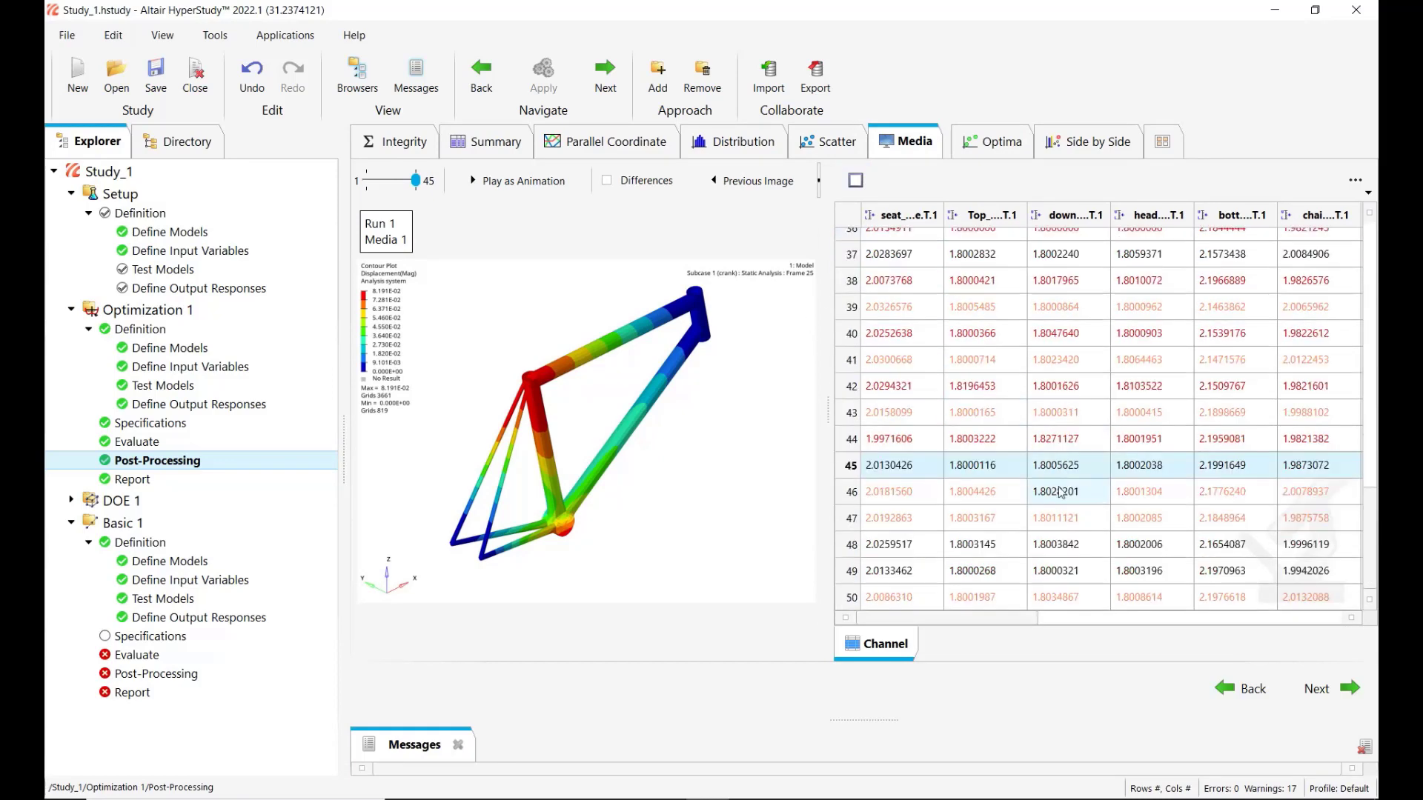
scroll(1060, 491, "up", 8)
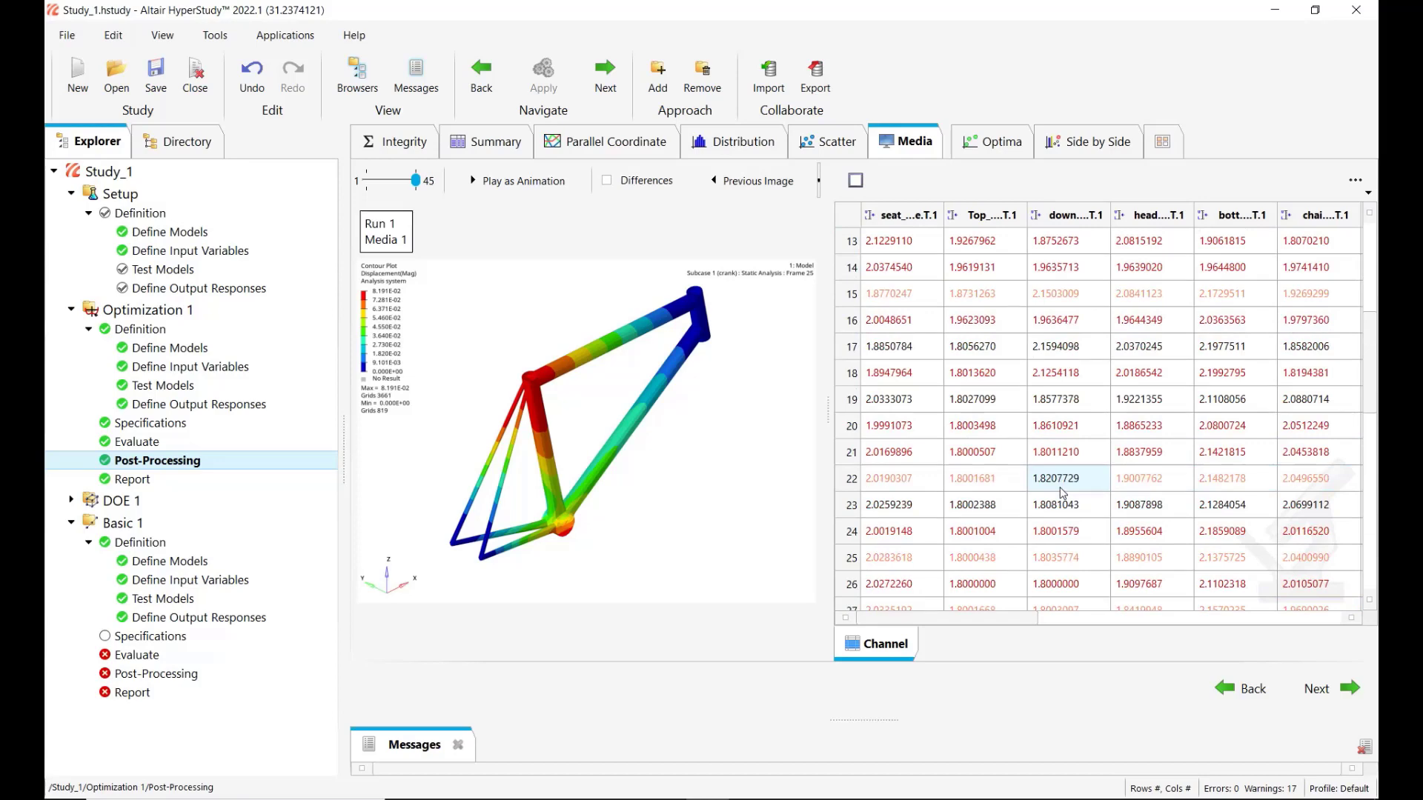
scroll(1063, 493, "up", 4)
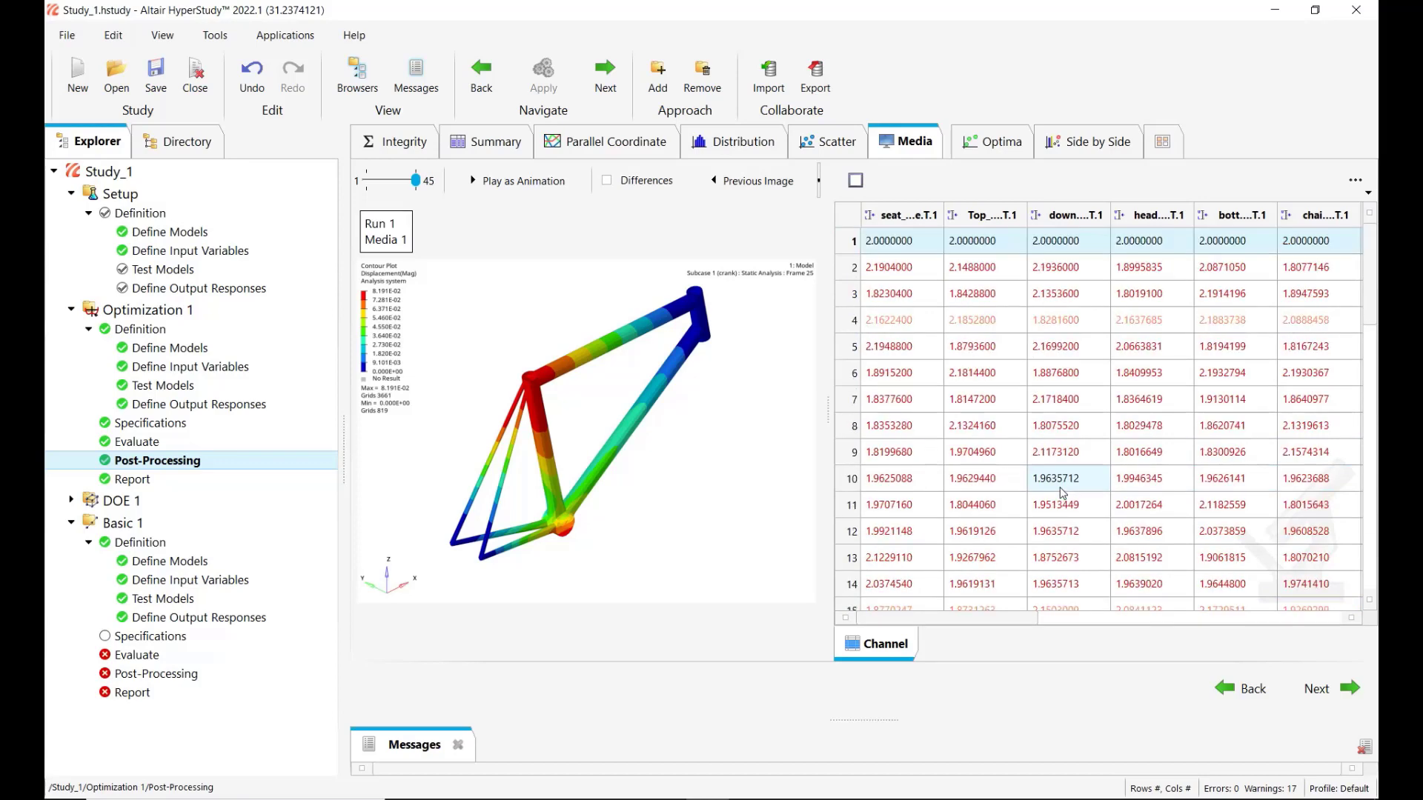
left_click(856, 268)
left_click(857, 295)
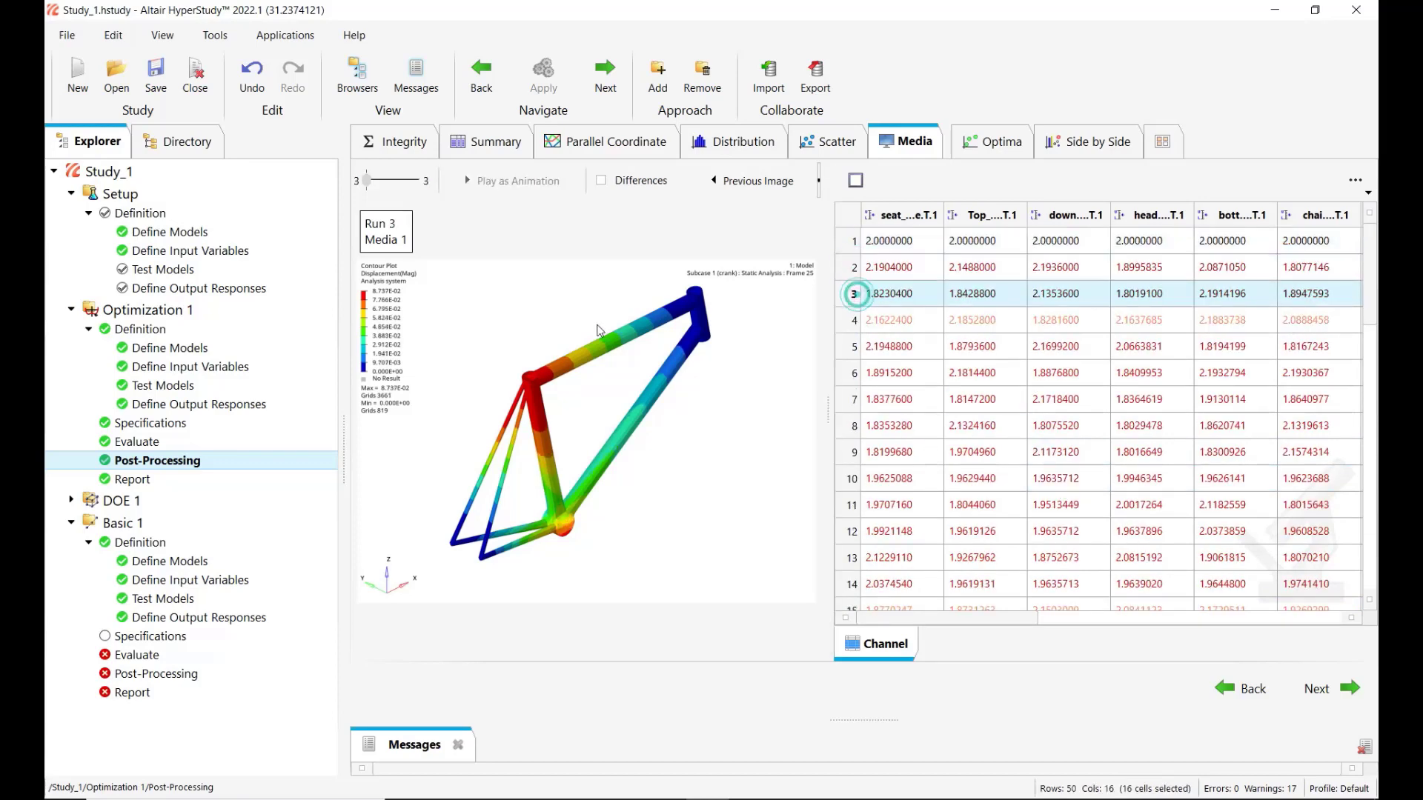
Widen the Media view and compare the run 1 and run 45 images side by side.
left_click_drag(342, 444, 176, 444)
left_click(762, 241)
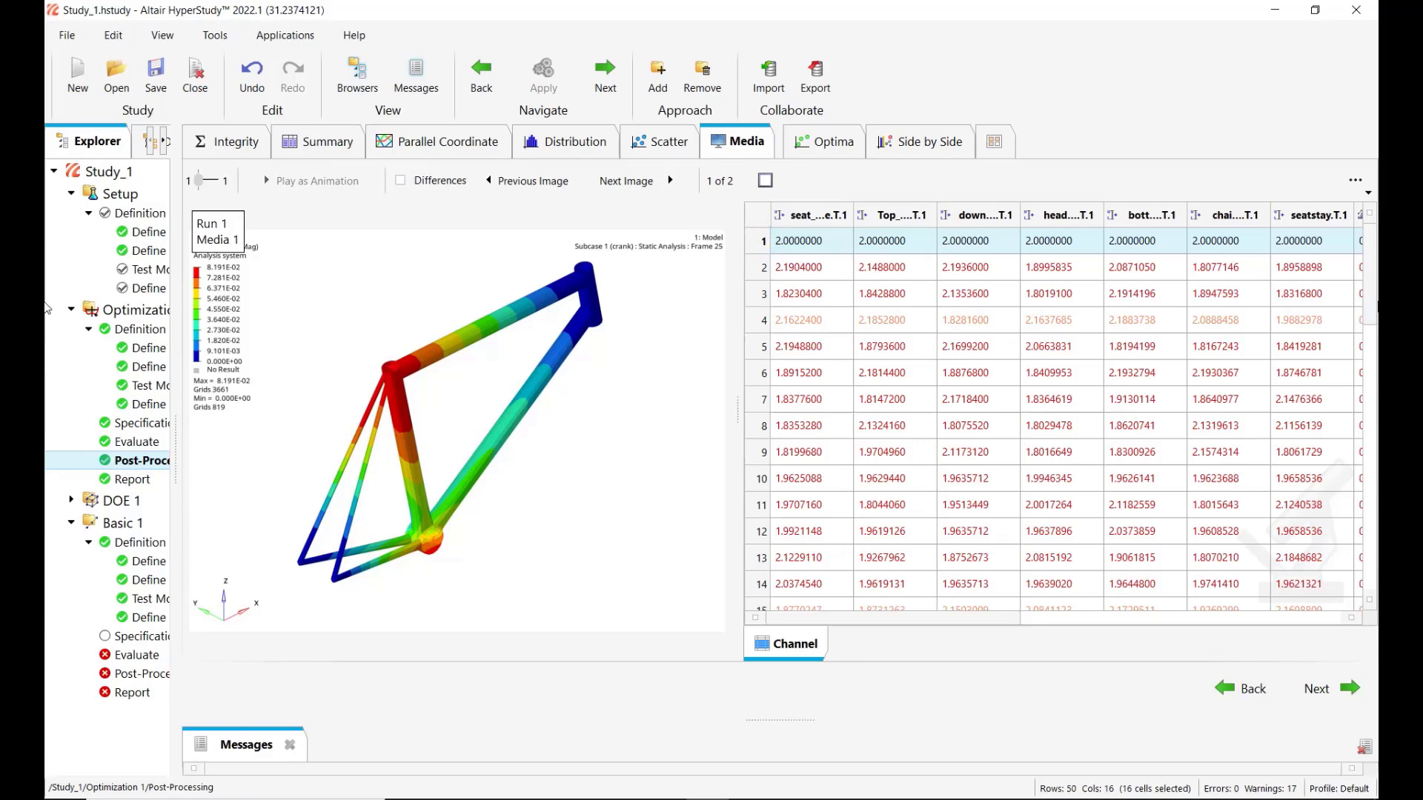
left_click_drag(1372, 312, 1377, 560)
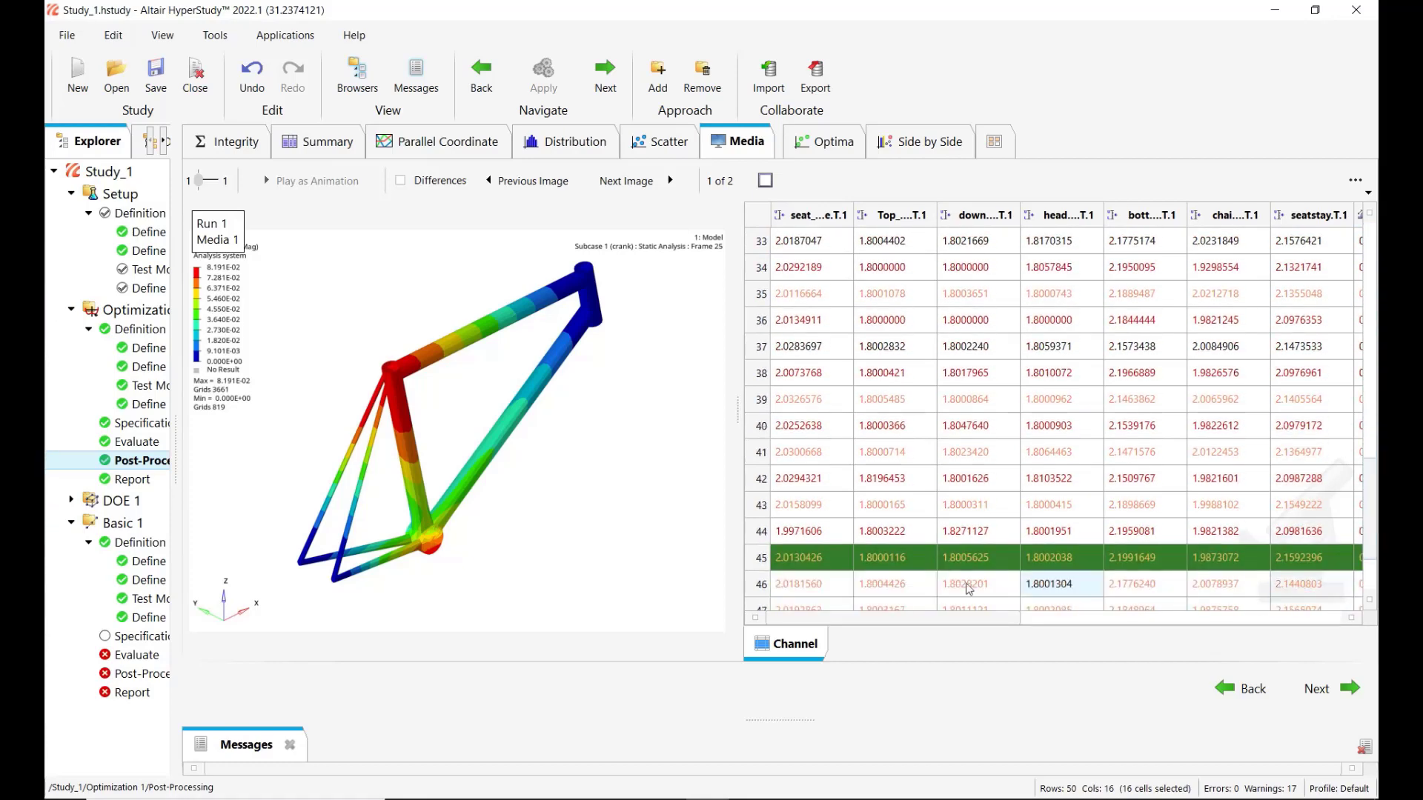
left_click(764, 560, "ctrl")
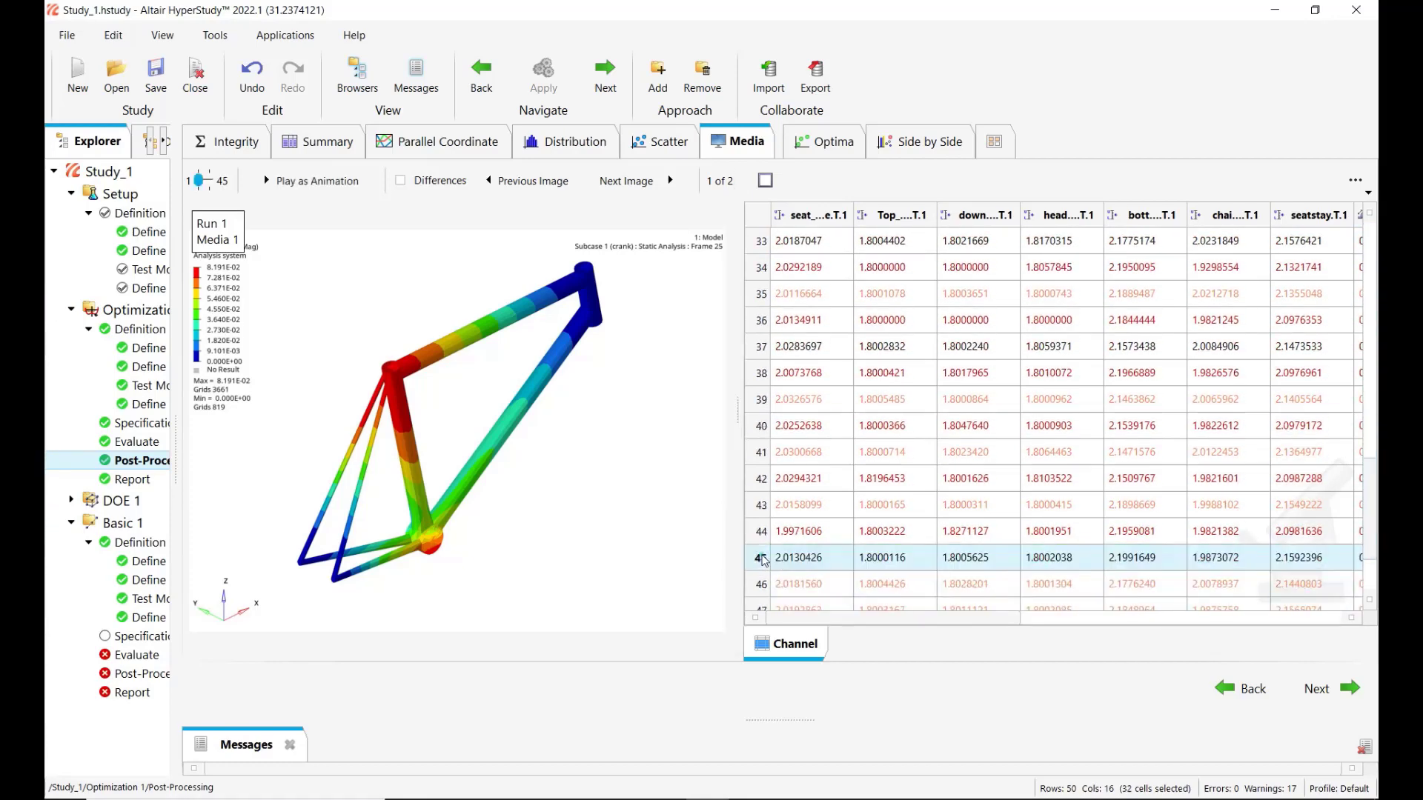
left_click(766, 181)
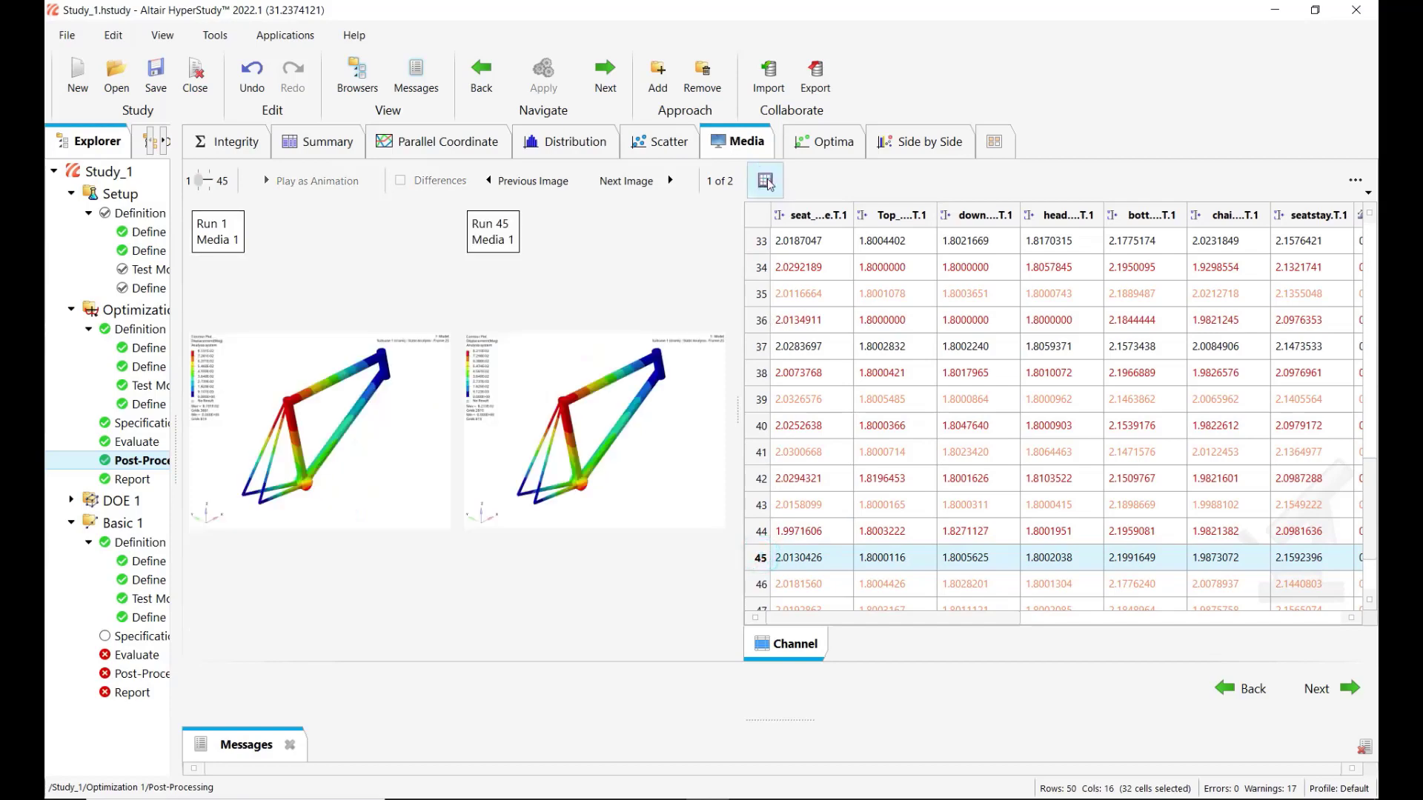
Show all 50 runs, return to single view, and animate the images, stopping at run 14.
left_click(757, 215)
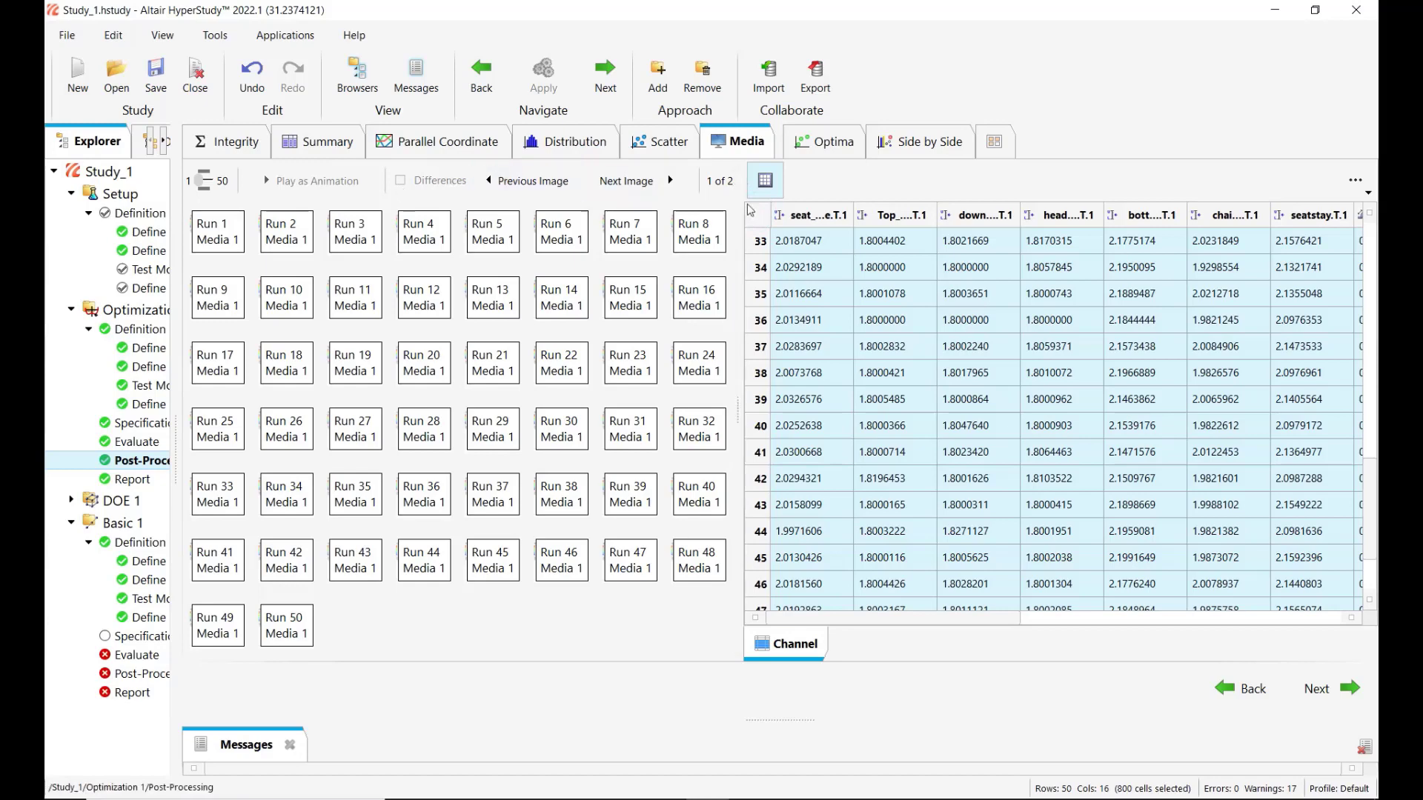
left_click(763, 181)
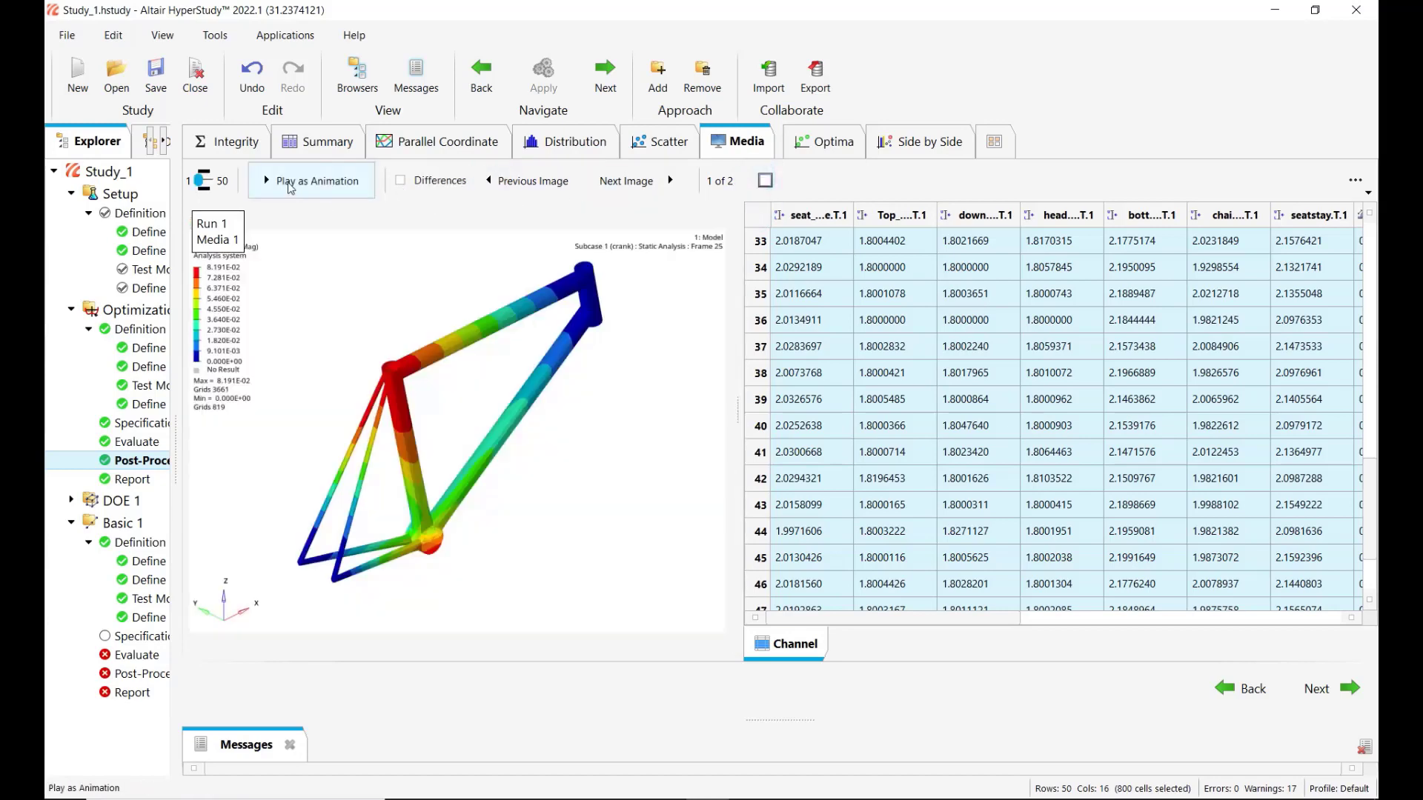
left_click(290, 183)
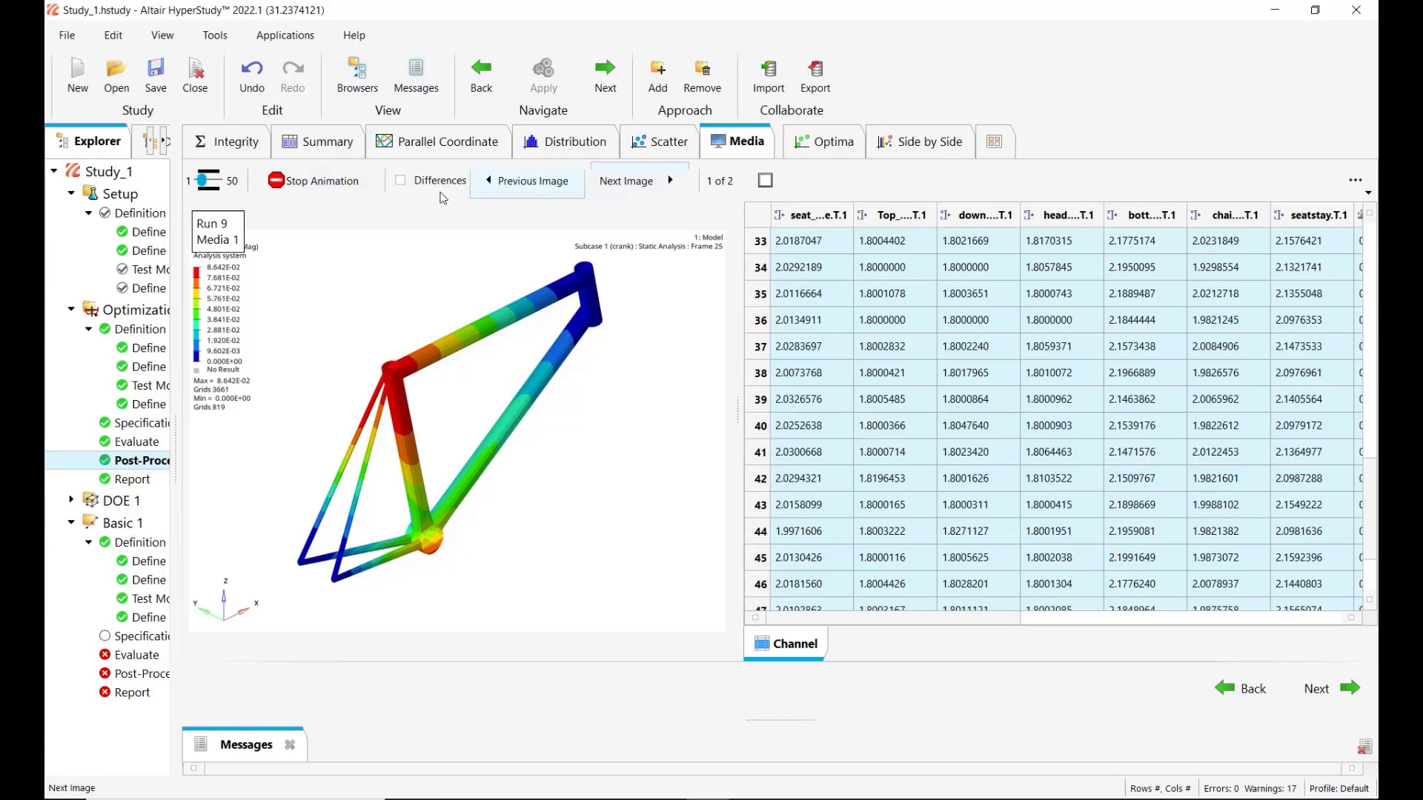
left_click(265, 185)
left_click_drag(176, 466, 375, 475)
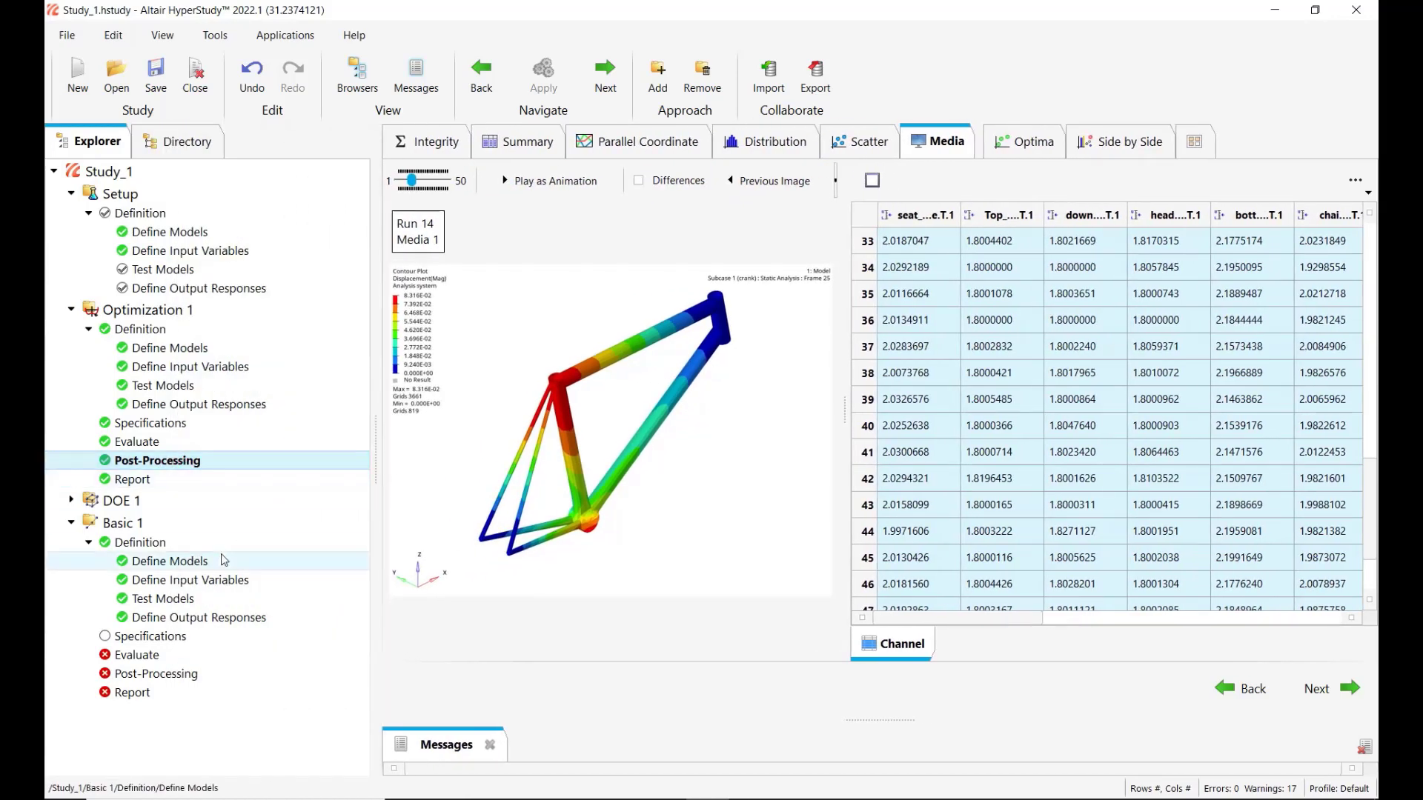
Expand DOE 1, open its Post-Processing results, and switch to the two-pane Side by Side page.
left_click(71, 503)
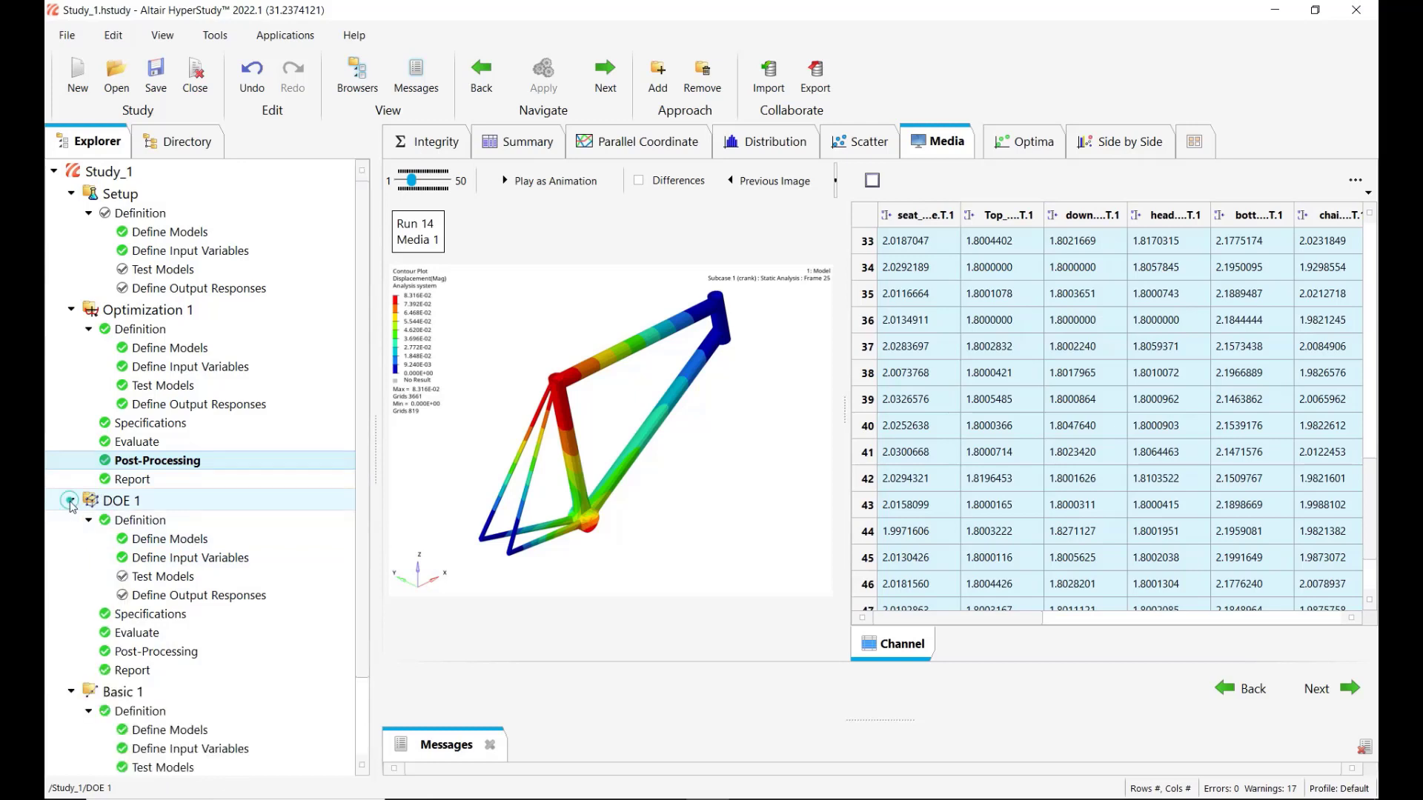
scroll(311, 538, "down", 2)
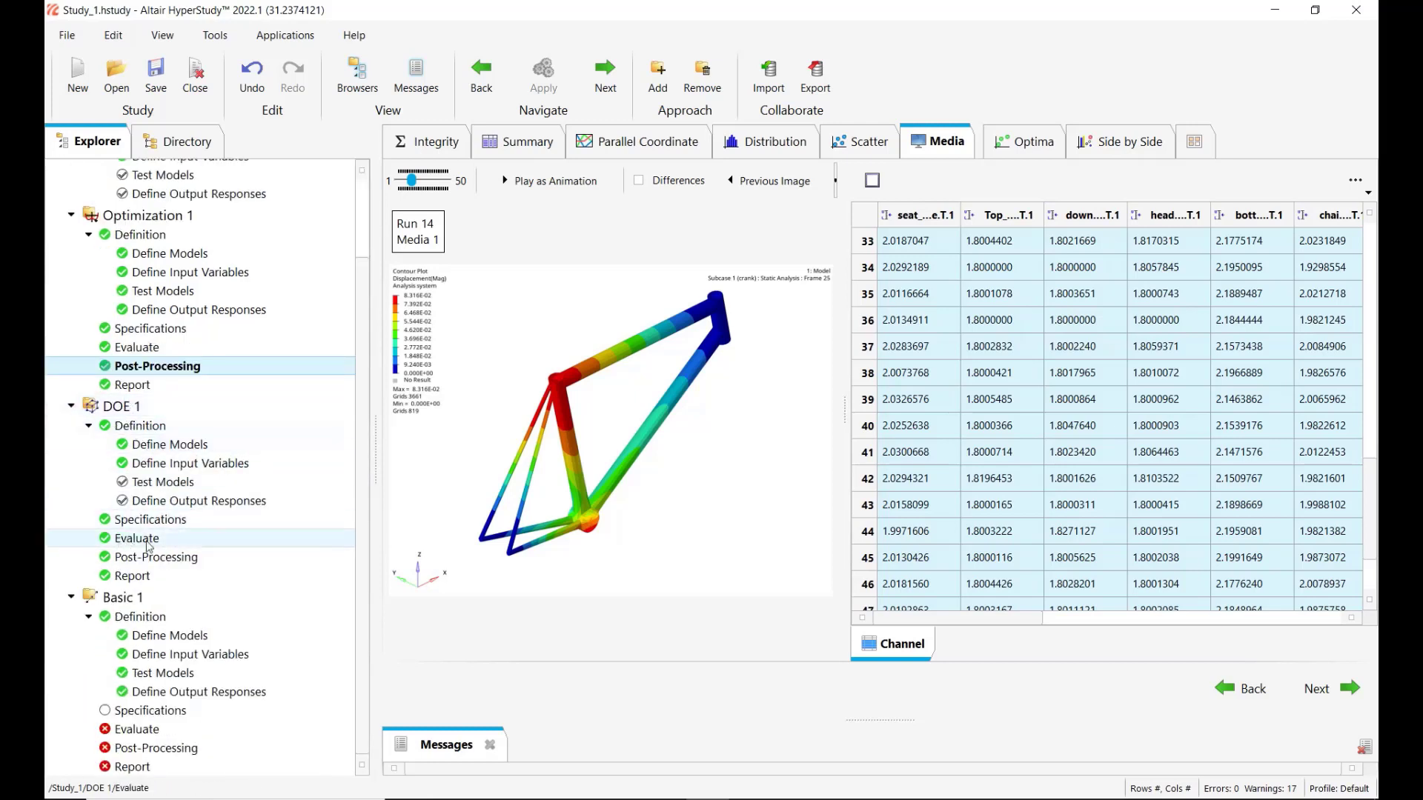
left_click(161, 561)
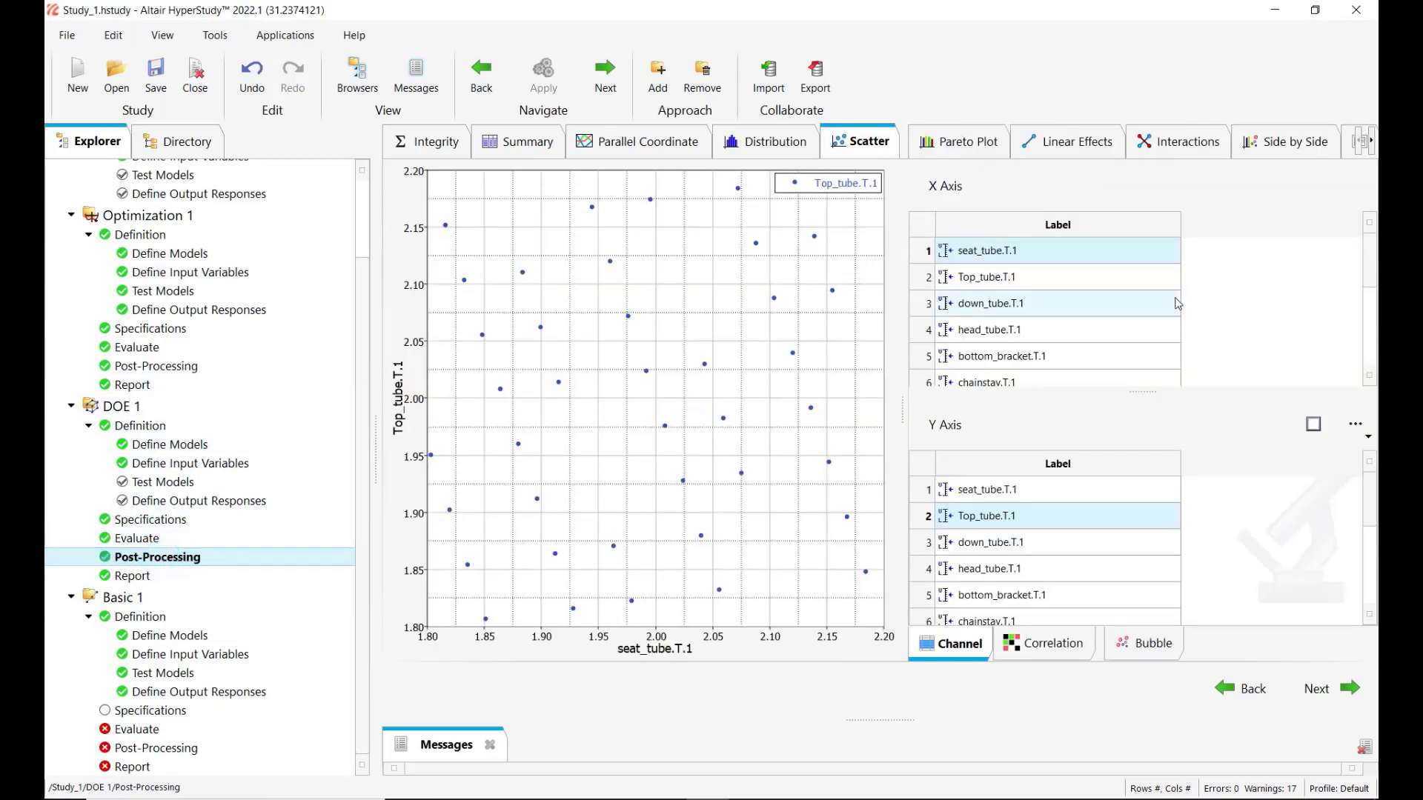
left_click(1292, 149)
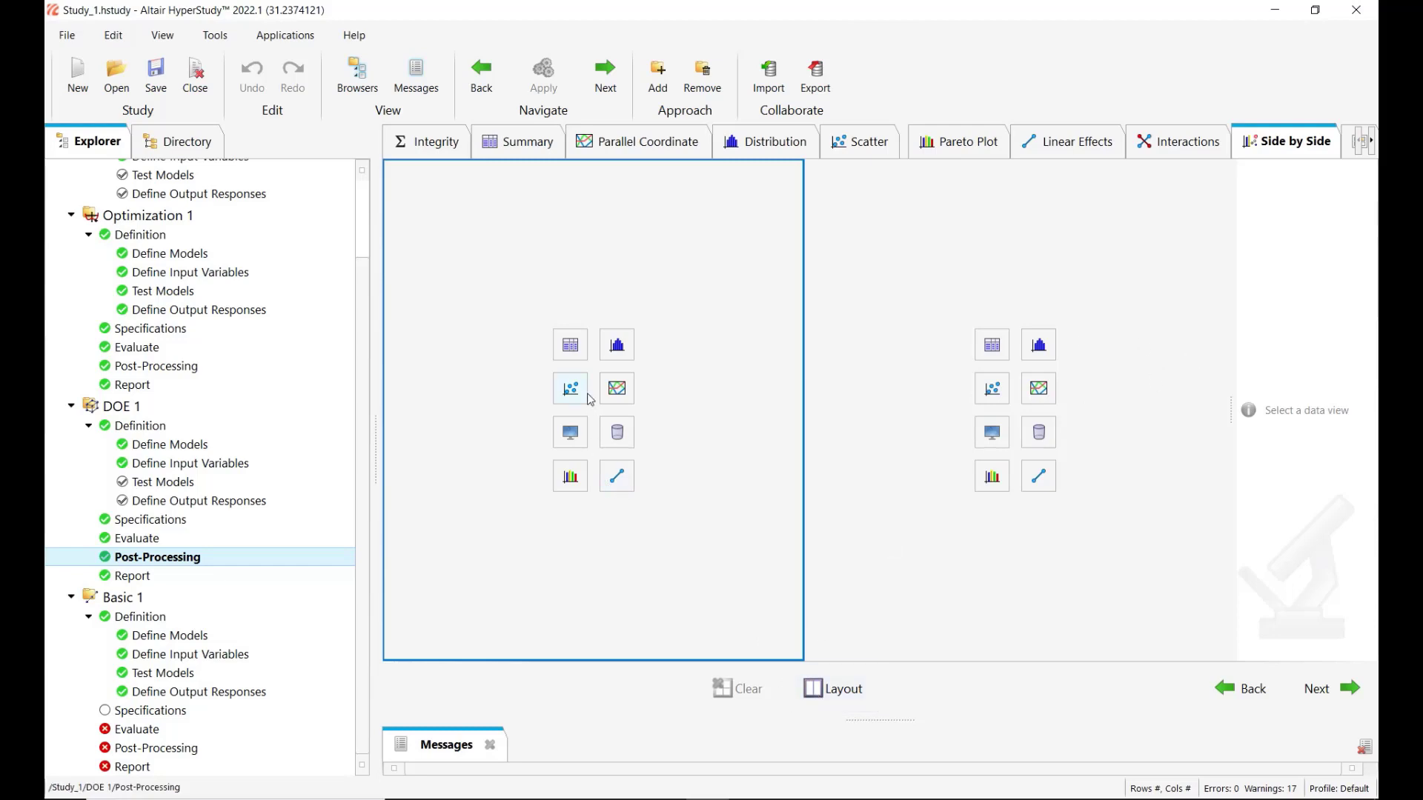
Put a Displacement distribution plot on the left and run preview images on the right, collapsing the Explorer.
left_click(629, 343)
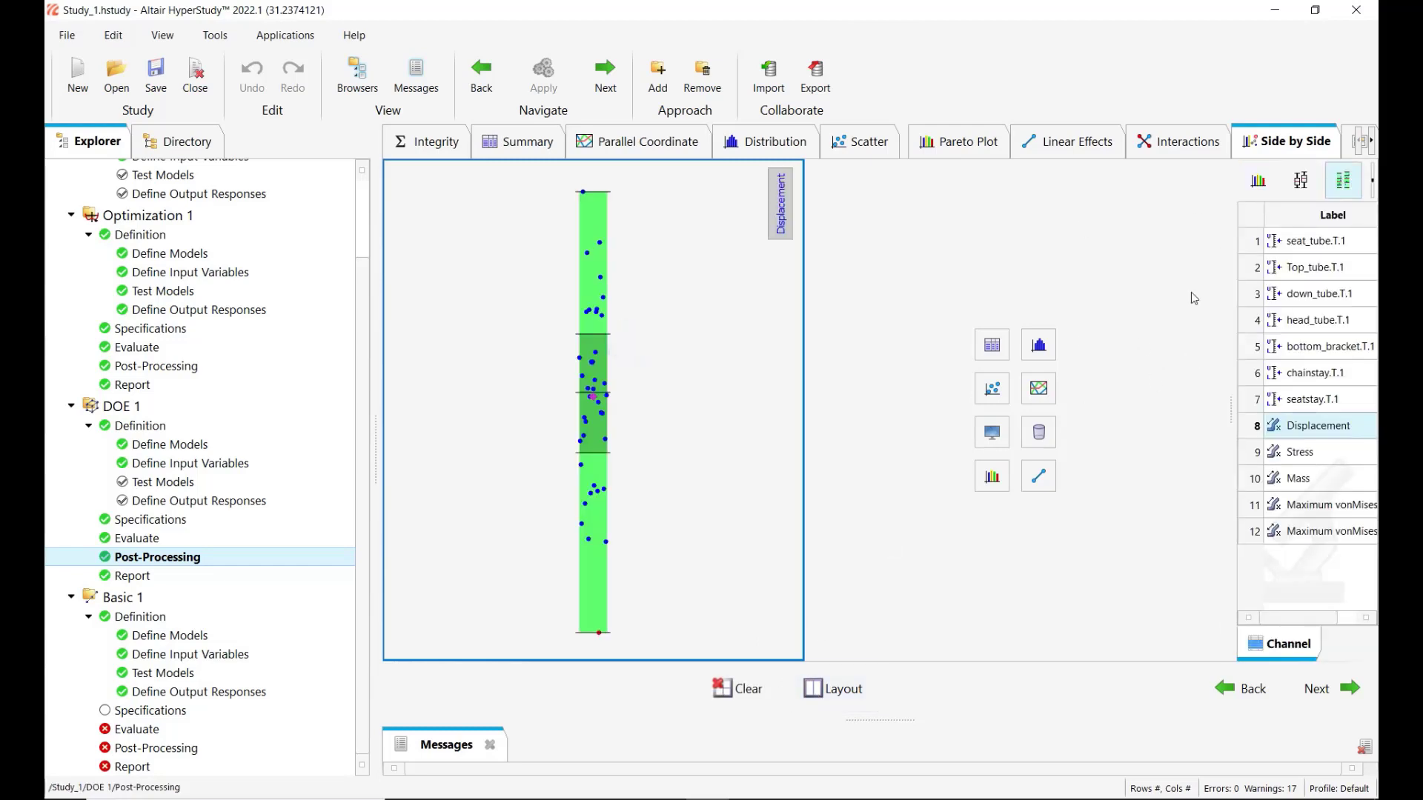
left_click(834, 688)
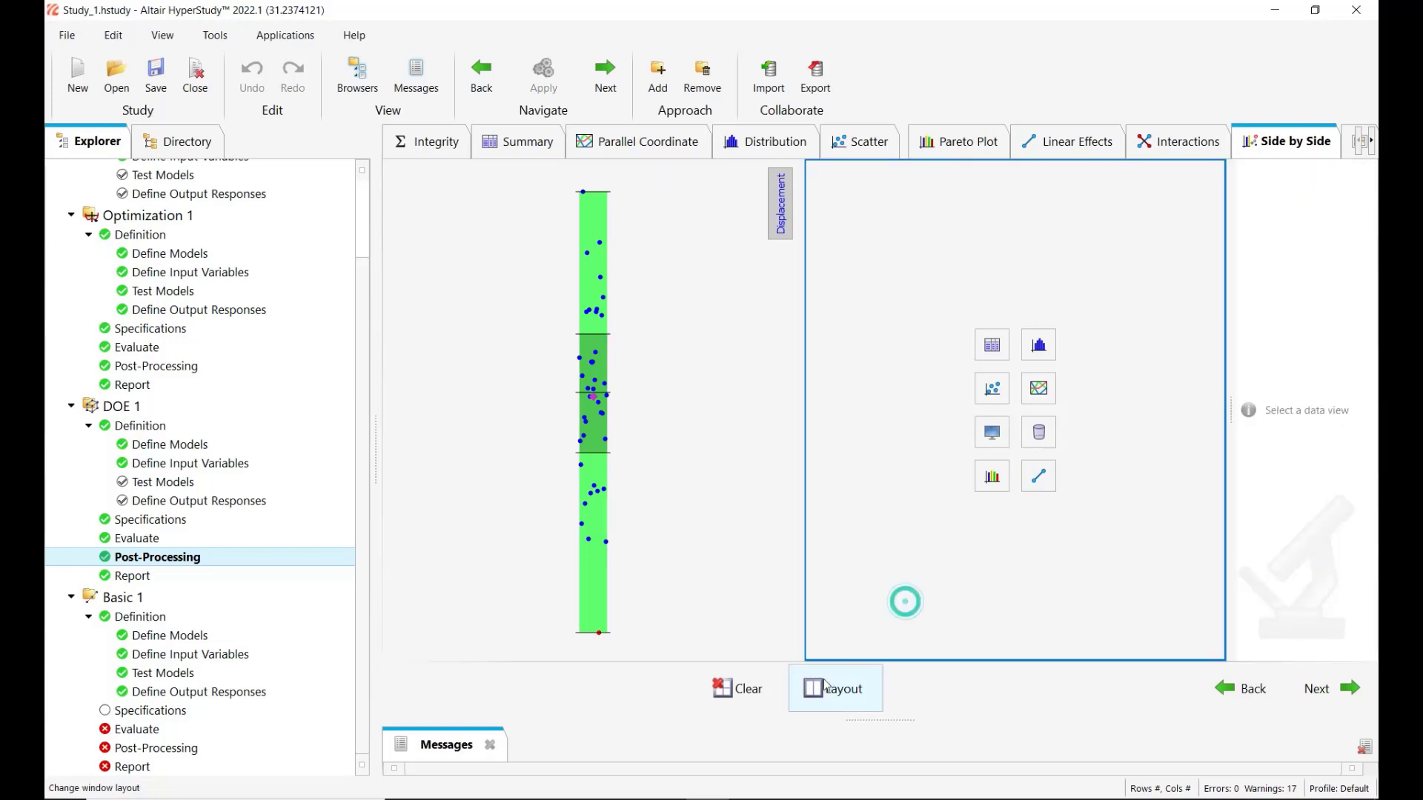
left_click(993, 437)
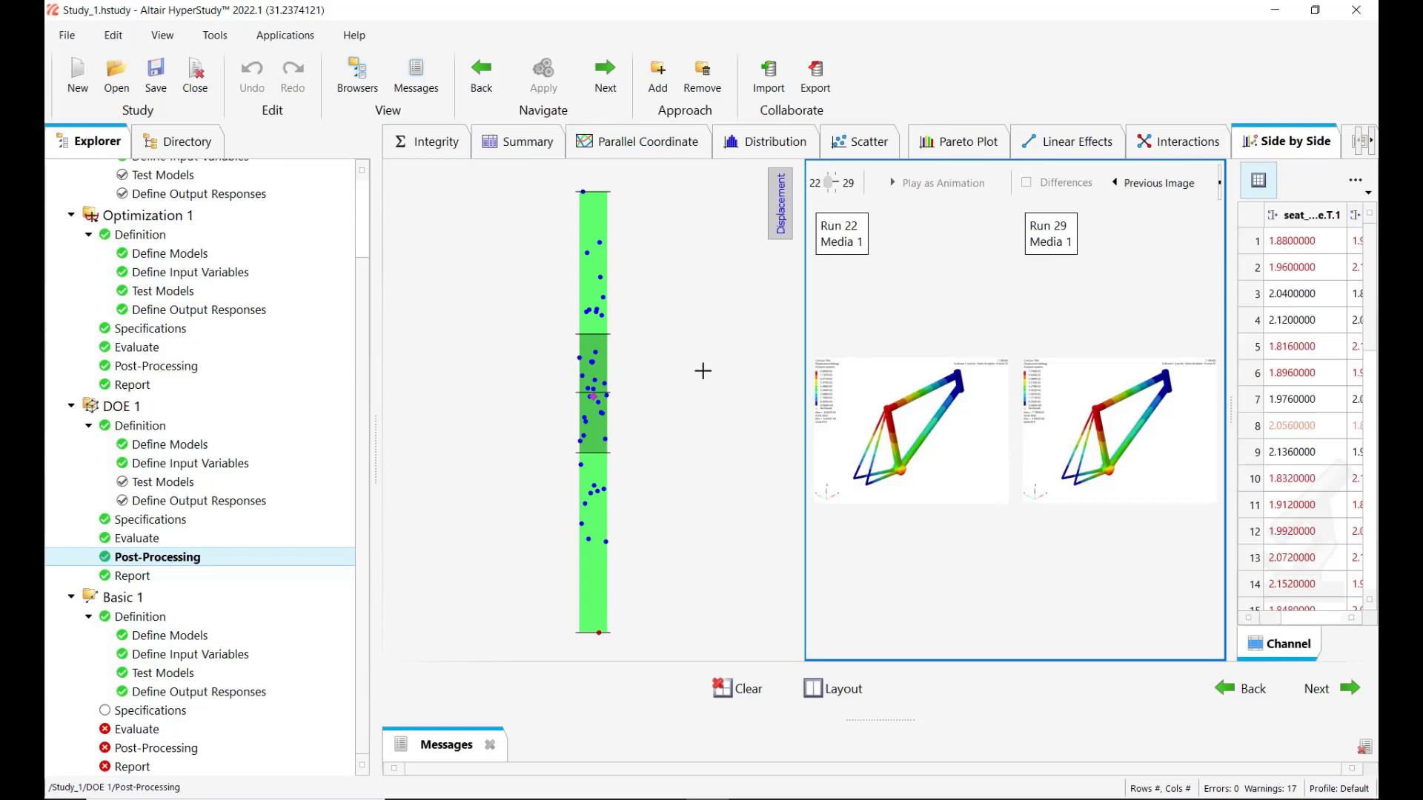
left_click_drag(375, 453, 98, 474)
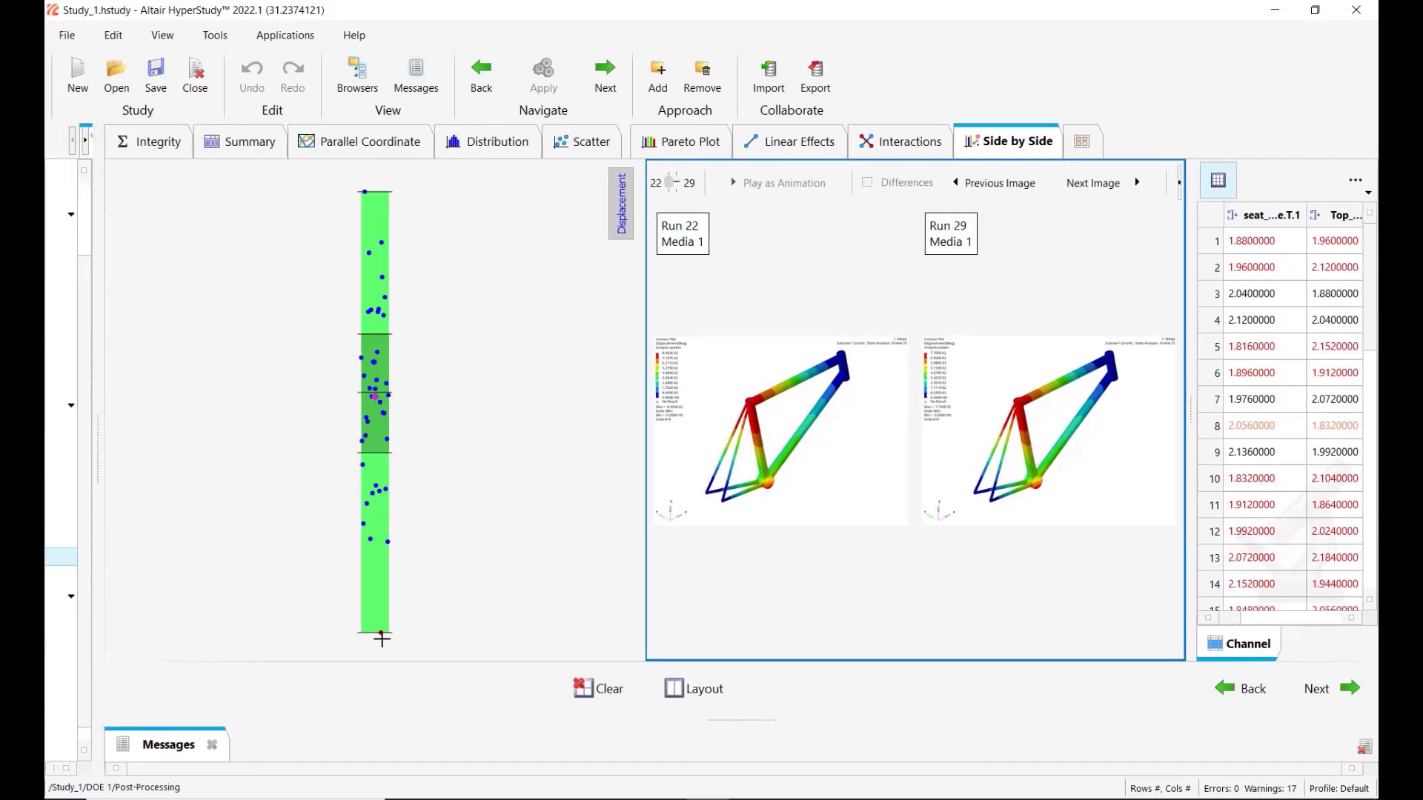
Try Stress and Mass in the left plot, return to Displacement, and enlarge the run 22 and 29 images.
left_click(528, 532)
left_click(1219, 457)
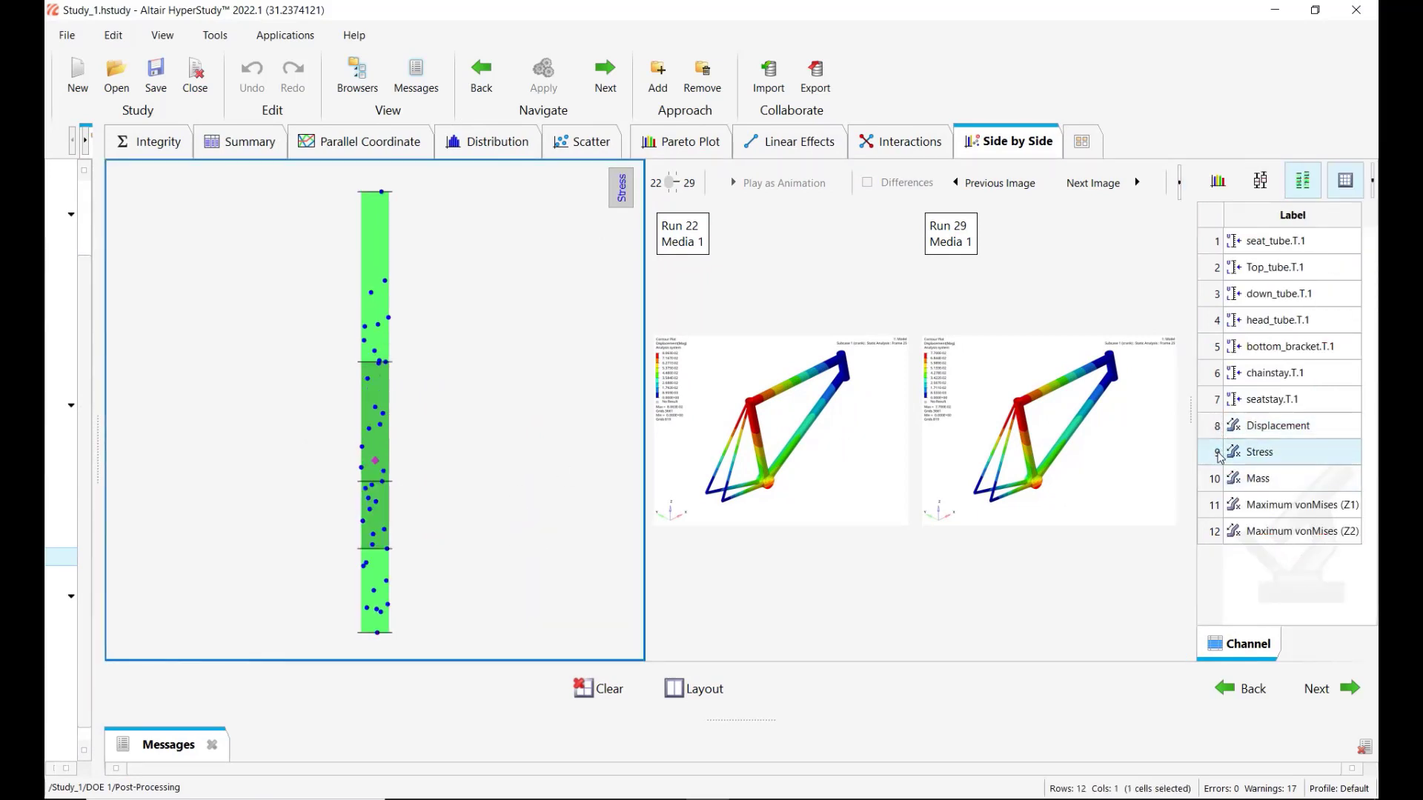
left_click(1216, 479)
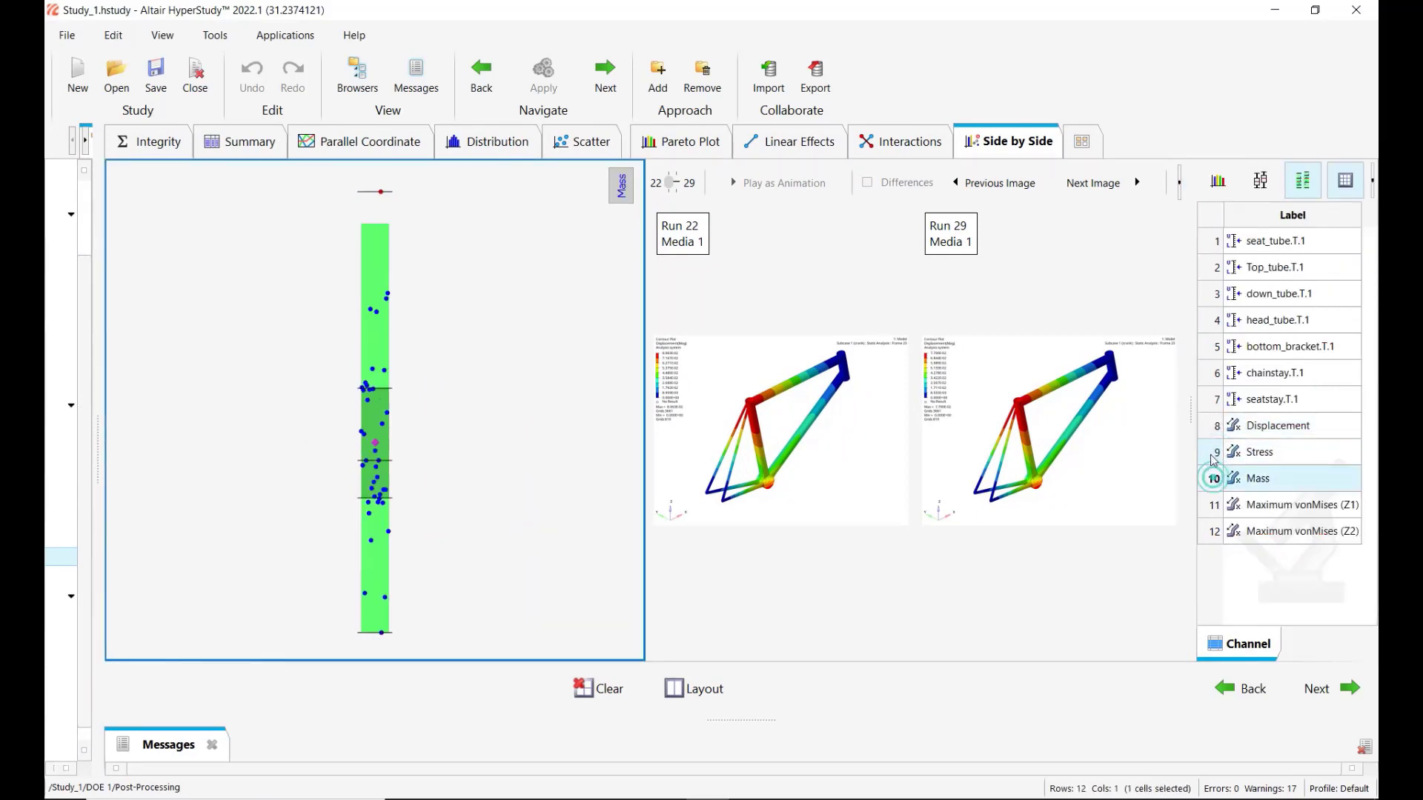
left_click(1217, 432)
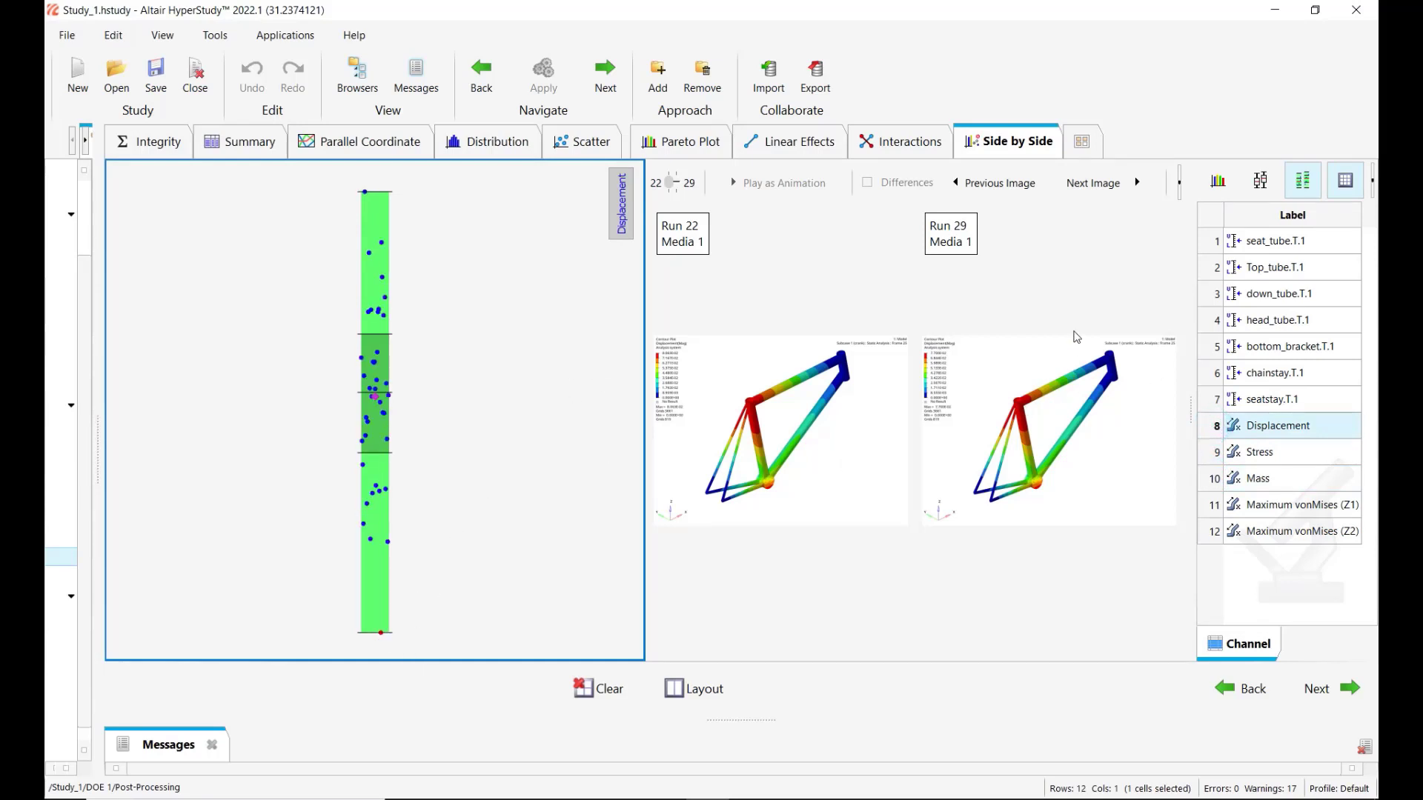
left_click_drag(1190, 409, 1310, 412)
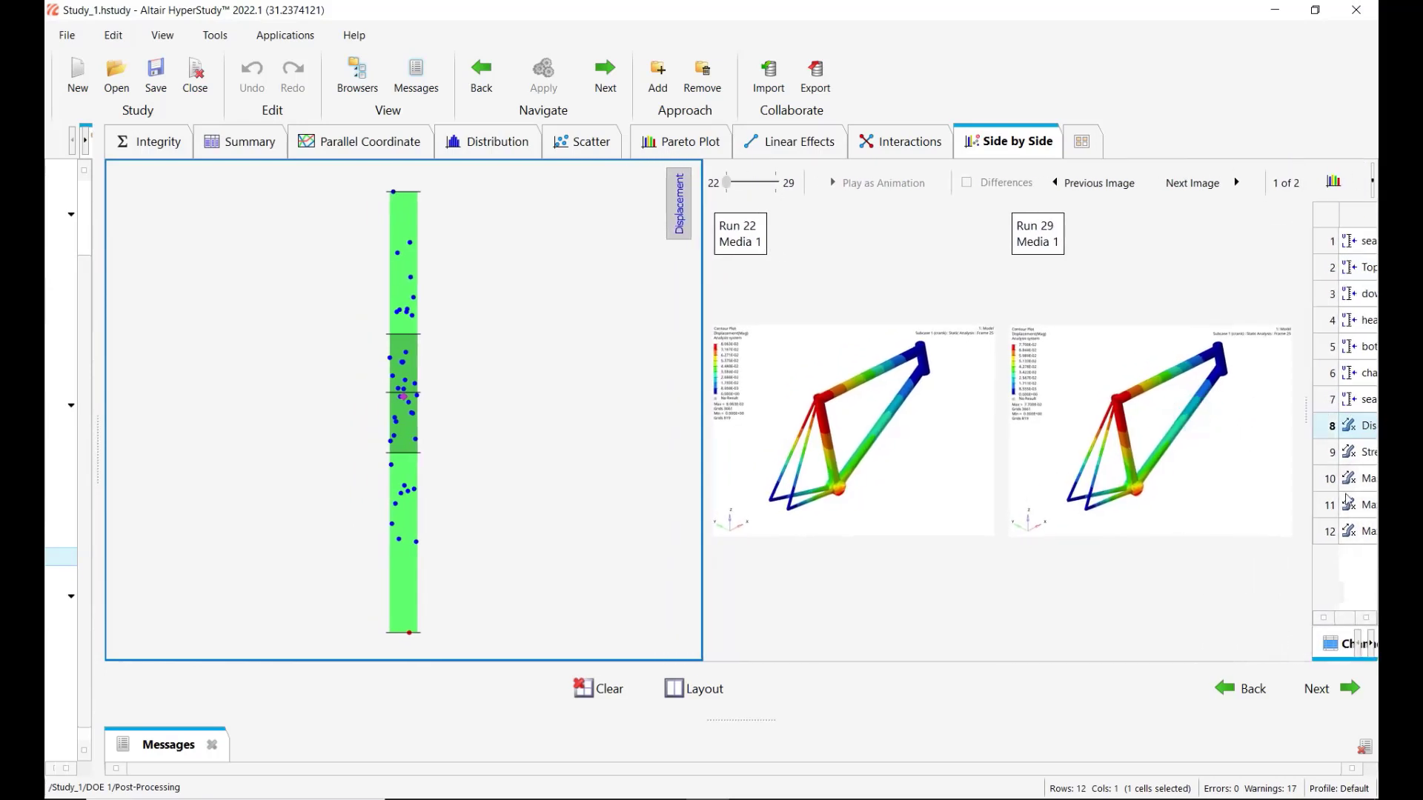